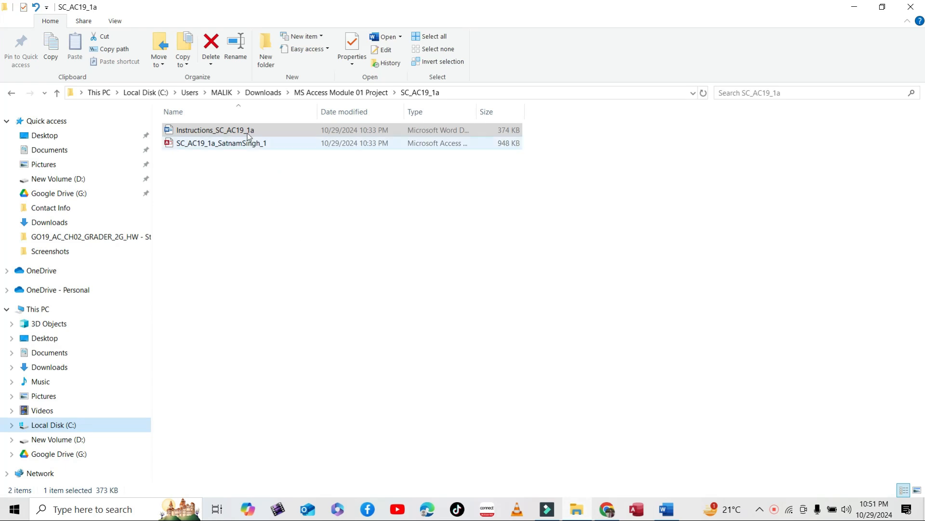
Switch to the Word instructions and review the project title and the first Getting Started item
{"action": "left_click", "coordinate": [666, 509]}
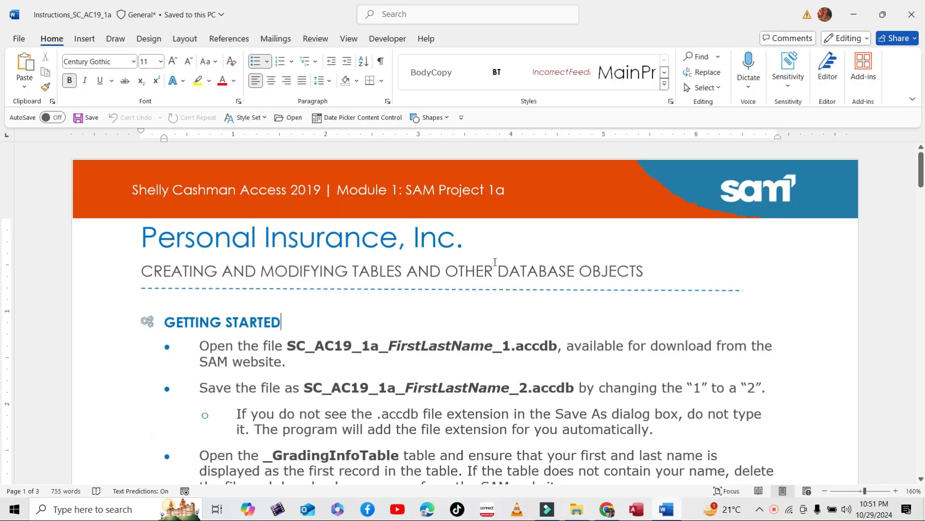
{"action": "left_click_drag", "start_coordinate": [132, 191], "coordinate": [501, 167]}
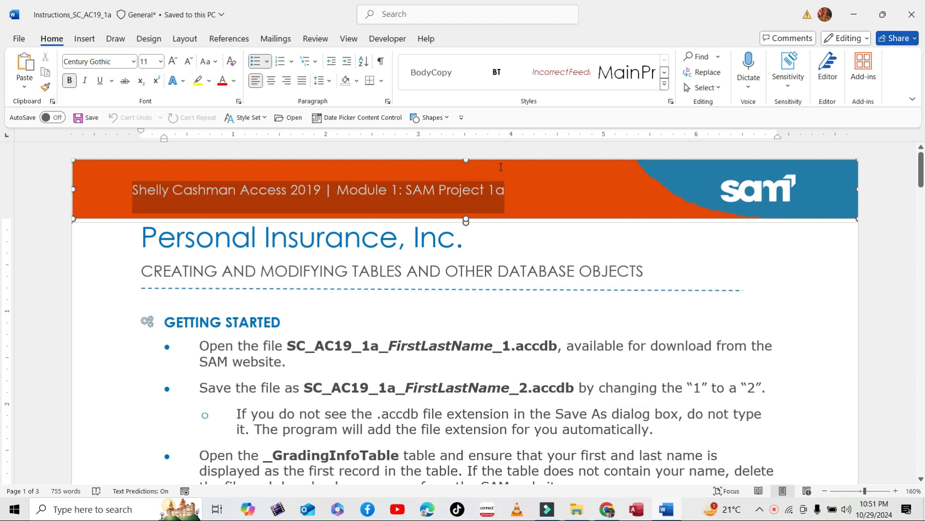
{"action": "left_click", "coordinate": [241, 247]}
{"action": "left_click_drag", "start_coordinate": [139, 239], "coordinate": [477, 241]}
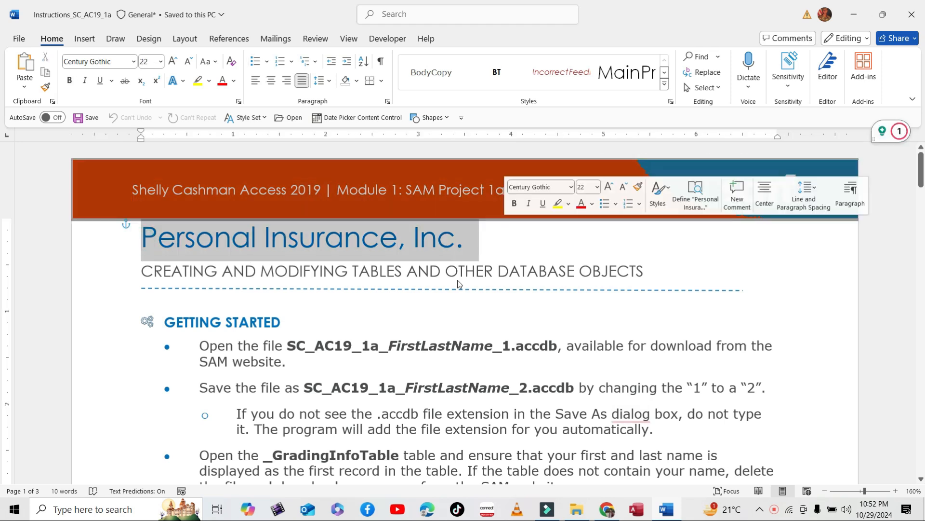
{"action": "scroll", "coordinate": [374, 246], "scroll_direction": "down", "scroll_amount": 1}
{"action": "left_click", "coordinate": [318, 220]}
{"action": "scroll", "coordinate": [319, 220], "scroll_direction": "up", "scroll_amount": 1}
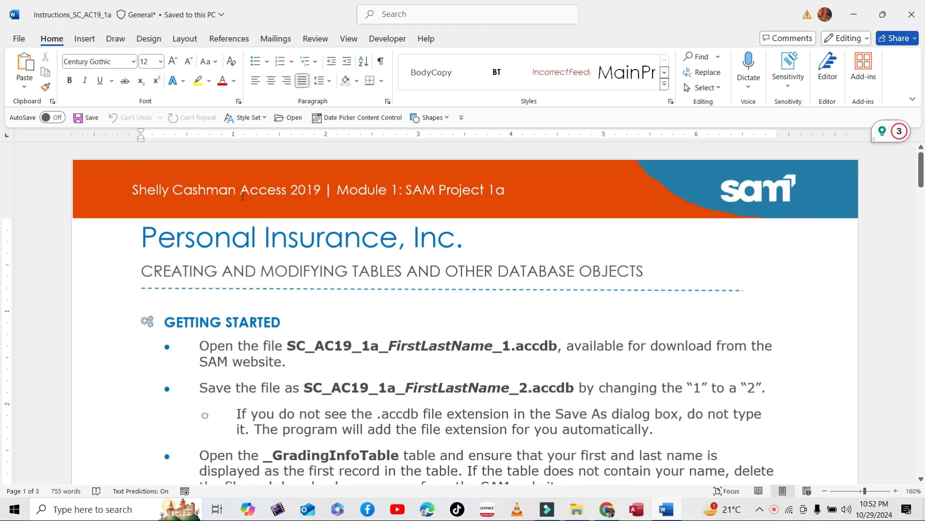
{"action": "triple_click", "coordinate": [201, 346]}
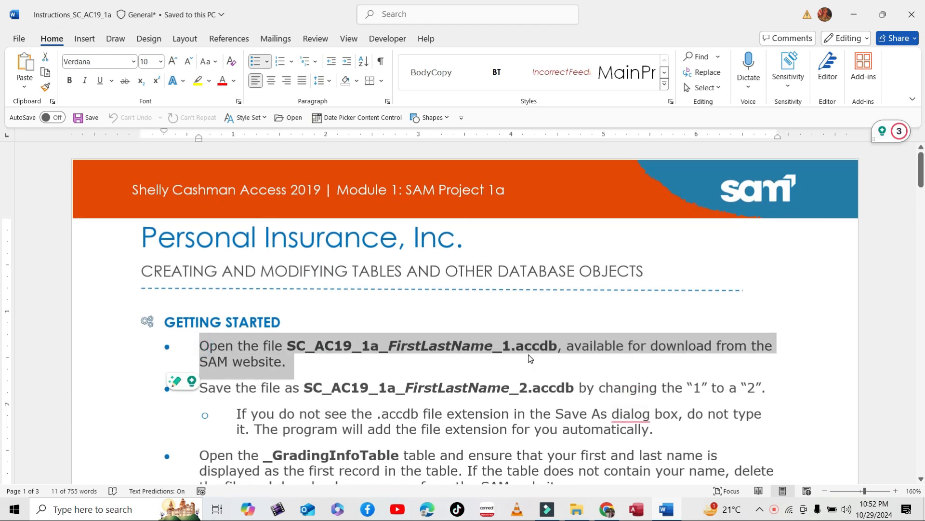
Switch to File Explorer, open the SC_AC19_1a database file ending in _1 in Access, and dismiss the security message
{"action": "left_click", "coordinate": [577, 509]}
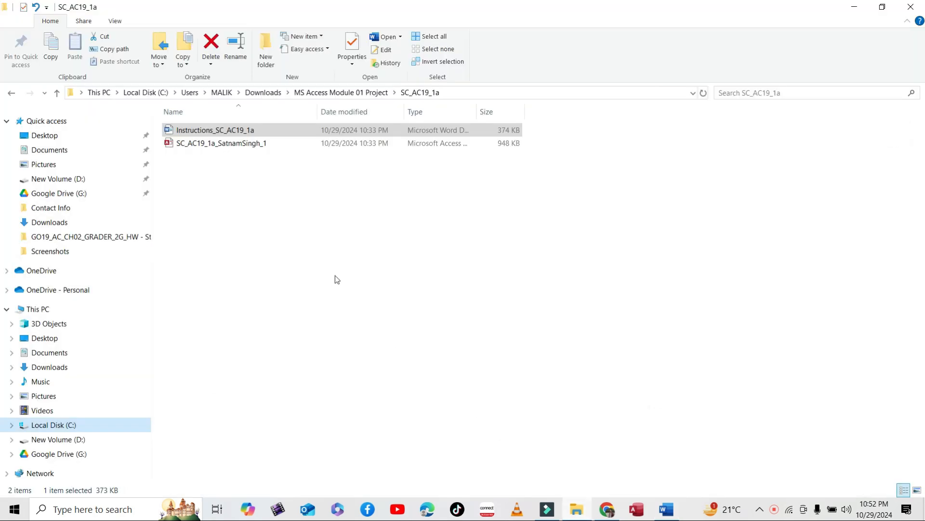
{"action": "left_click", "coordinate": [260, 144]}
{"action": "double_click", "coordinate": [258, 144]}
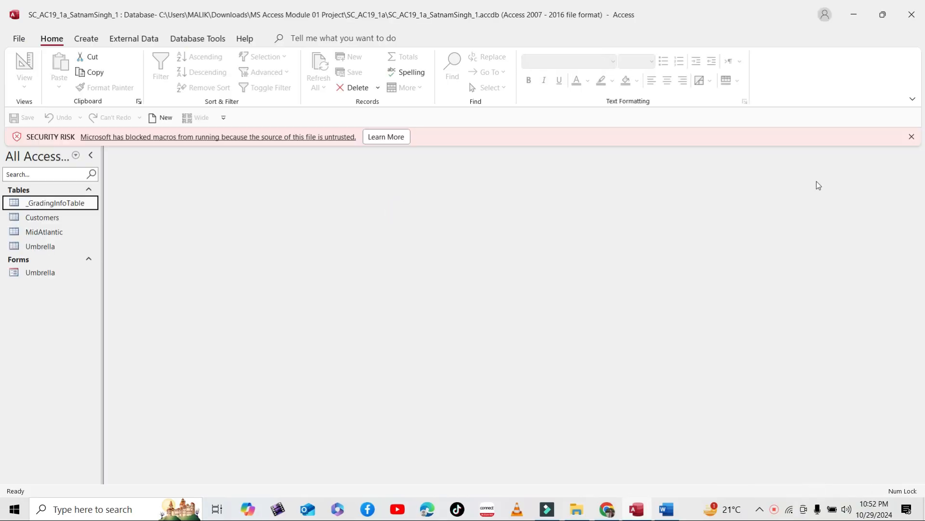
{"action": "left_click", "coordinate": [912, 138]}
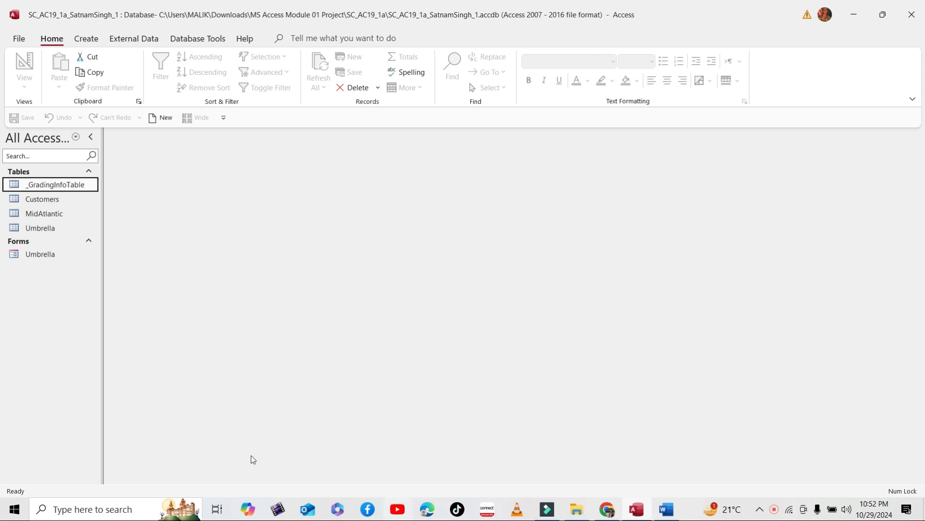
Check the save instruction in the Word document, and in Access start saving the database as a copy in Access Database format
{"action": "left_click_drag", "start_coordinate": [637, 512], "coordinate": [680, 504]}
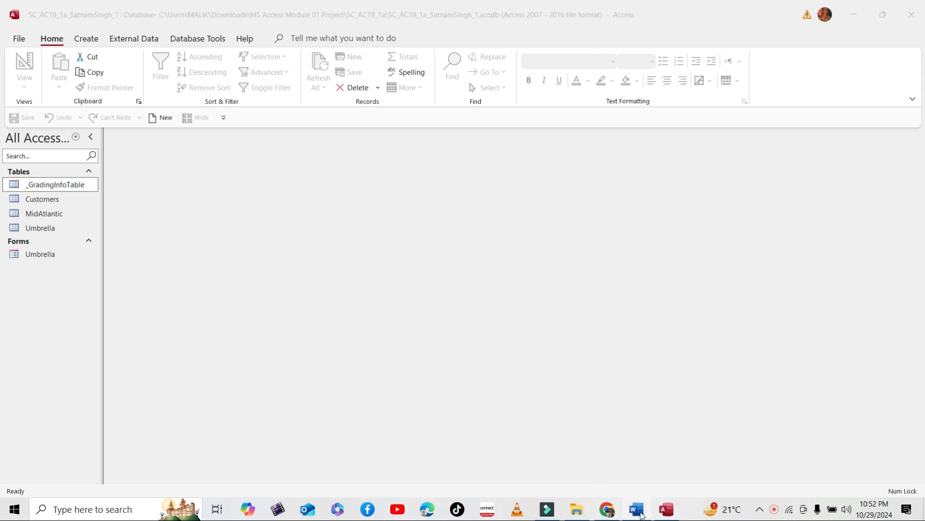
{"action": "left_click", "coordinate": [636, 509]}
{"action": "scroll", "coordinate": [416, 348], "scroll_direction": "down", "scroll_amount": 2}
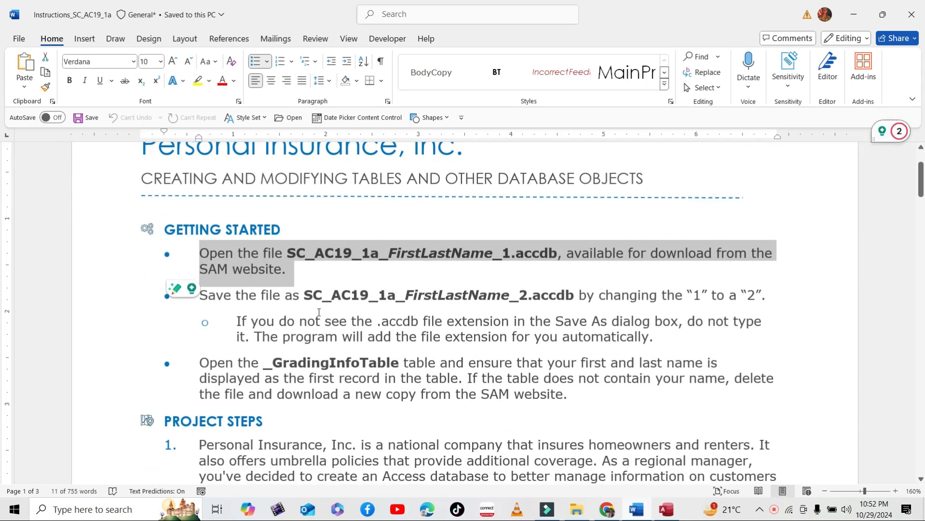
{"action": "left_click", "coordinate": [312, 295]}
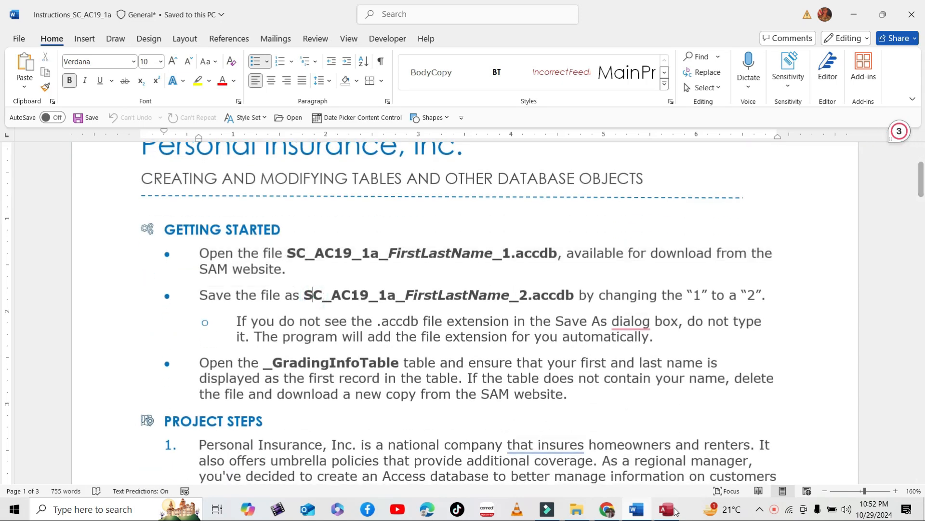
{"action": "left_click", "coordinate": [675, 508]}
{"action": "left_click", "coordinate": [19, 39]}
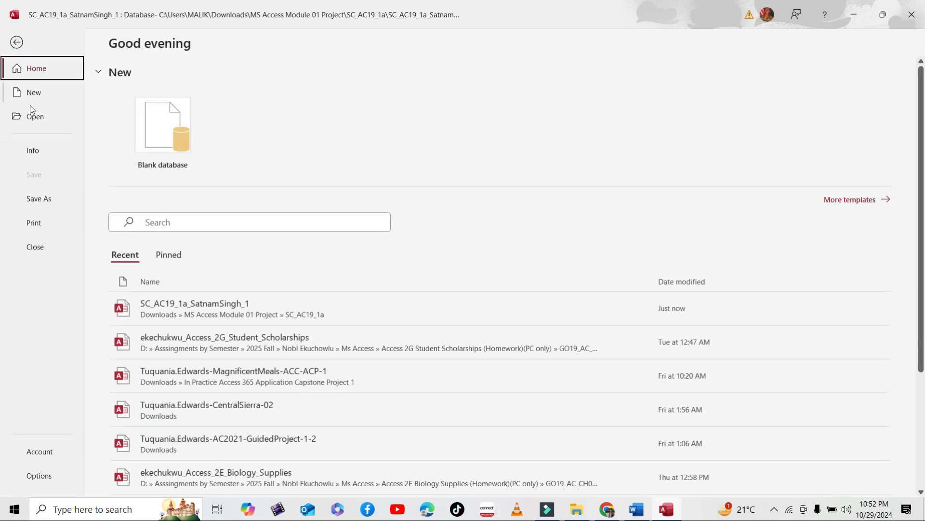
{"action": "left_click", "coordinate": [33, 200]}
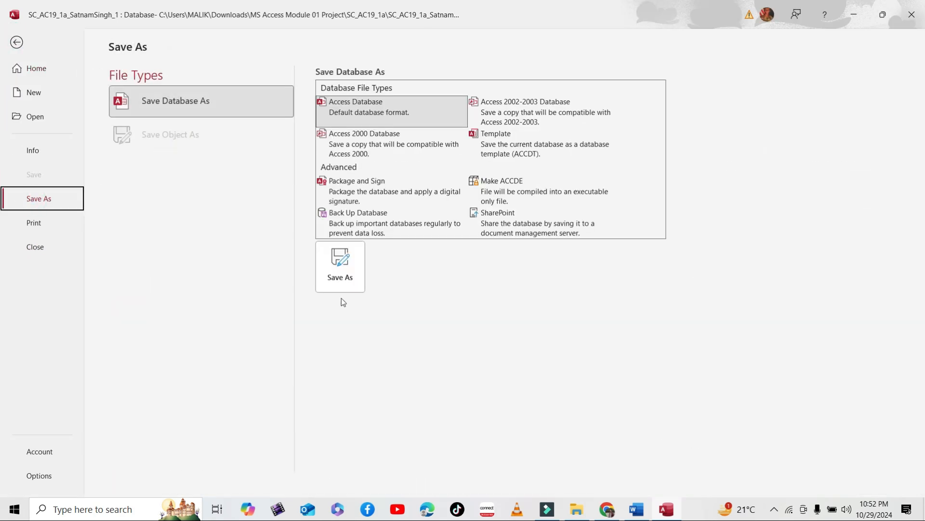
{"action": "left_click", "coordinate": [349, 284]}
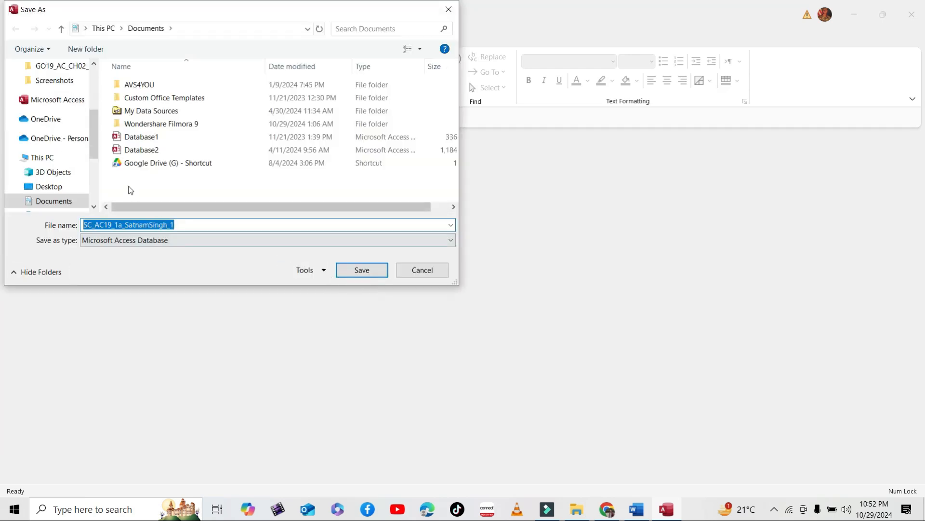
Set the save location to the SC_AC19_1a folder inside Downloads > MS Access Module 01 Project
{"action": "scroll", "coordinate": [60, 150], "scroll_direction": "up", "scroll_amount": 1}
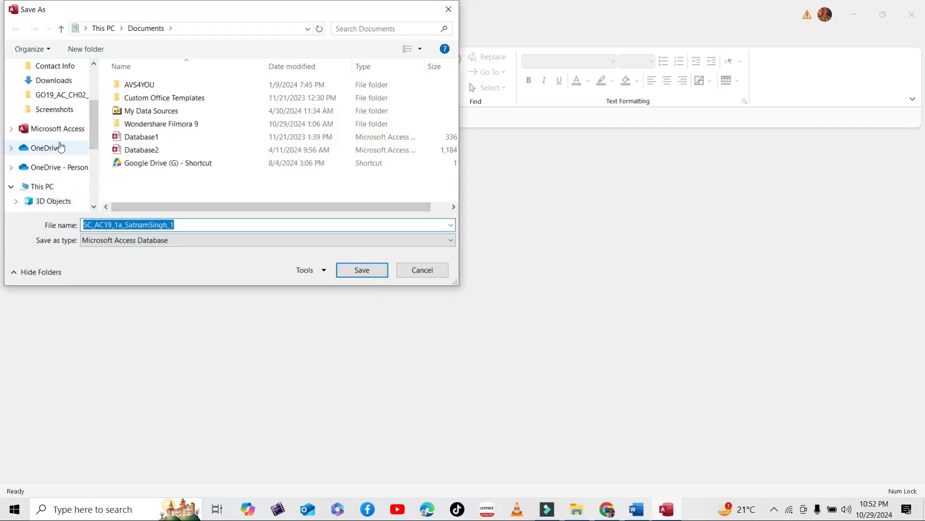
{"action": "left_click", "coordinate": [51, 80]}
{"action": "left_click", "coordinate": [195, 223]}
{"action": "left_click", "coordinate": [195, 223]}
{"action": "left_click", "coordinate": [195, 222]}
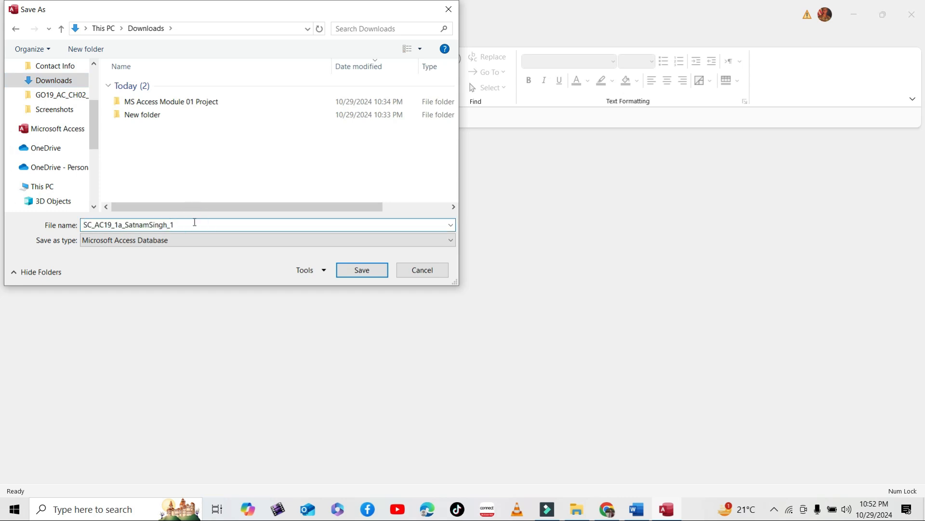
{"action": "double_click", "coordinate": [181, 103]}
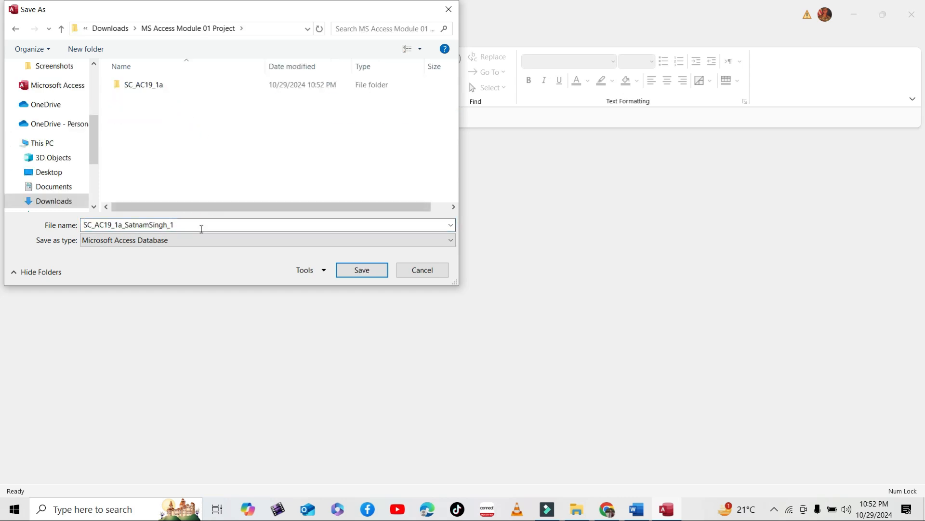
{"action": "double_click", "coordinate": [167, 85]}
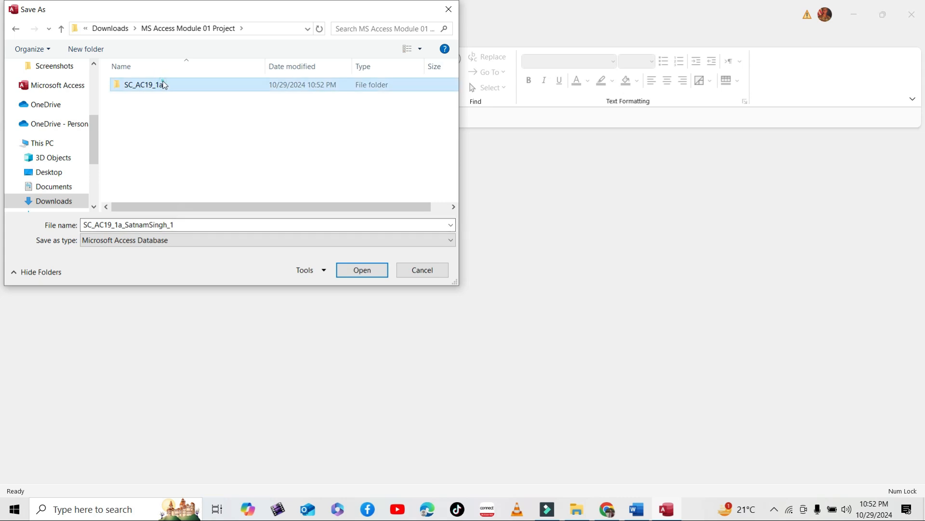
Change the ending of the file name to 2, save the database copy, and enable its content
{"action": "left_click", "coordinate": [187, 223]}
{"action": "left_click", "coordinate": [187, 223]}
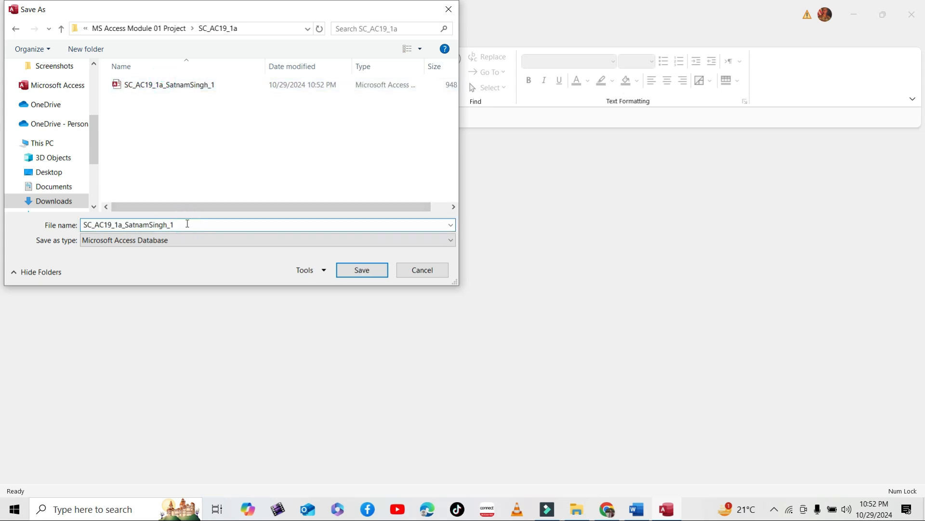
{"action": "key", "text": "BackSpace"}
{"action": "type", "text": "2"}
{"action": "left_click", "coordinate": [356, 270]}
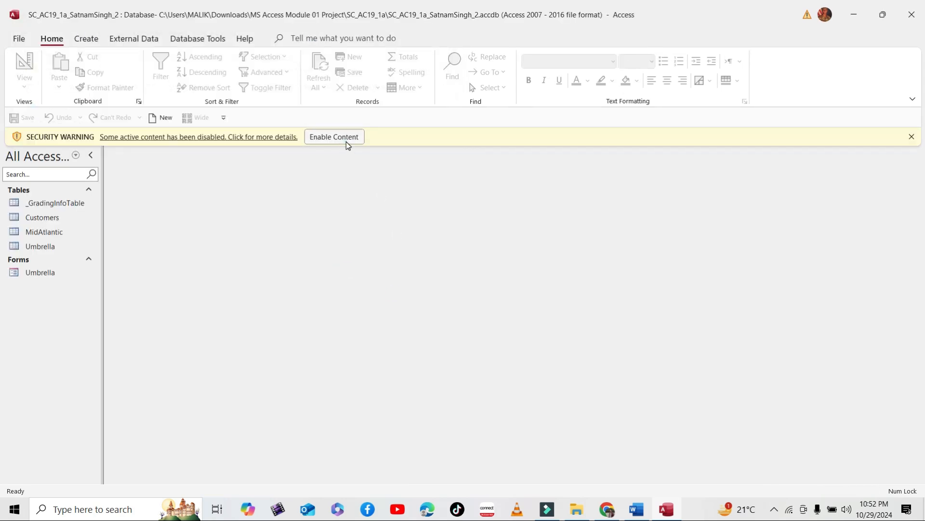
{"action": "left_click", "coordinate": [346, 141]}
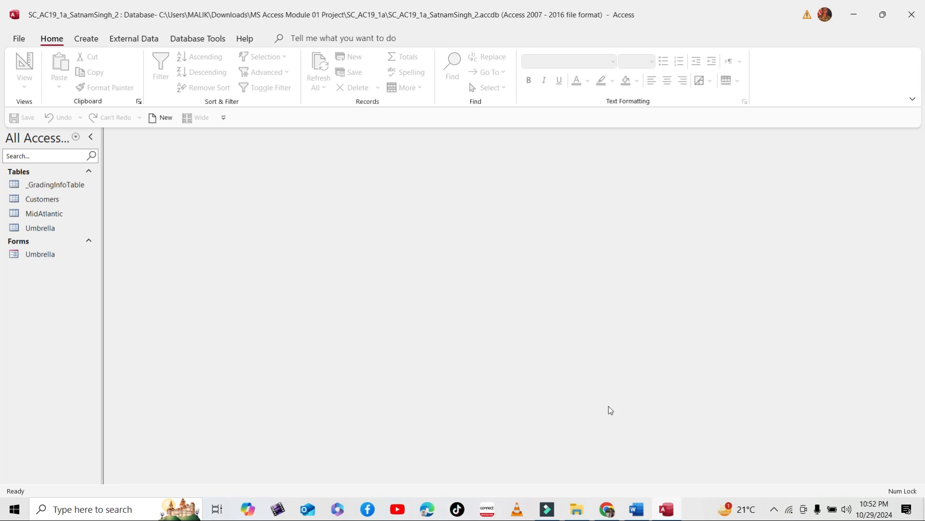
Switch to the Word instructions and highlight the introductory paragraph of project step 1 in yellow
{"action": "left_click", "coordinate": [637, 509]}
{"action": "scroll", "coordinate": [371, 351], "scroll_direction": "down", "scroll_amount": 5}
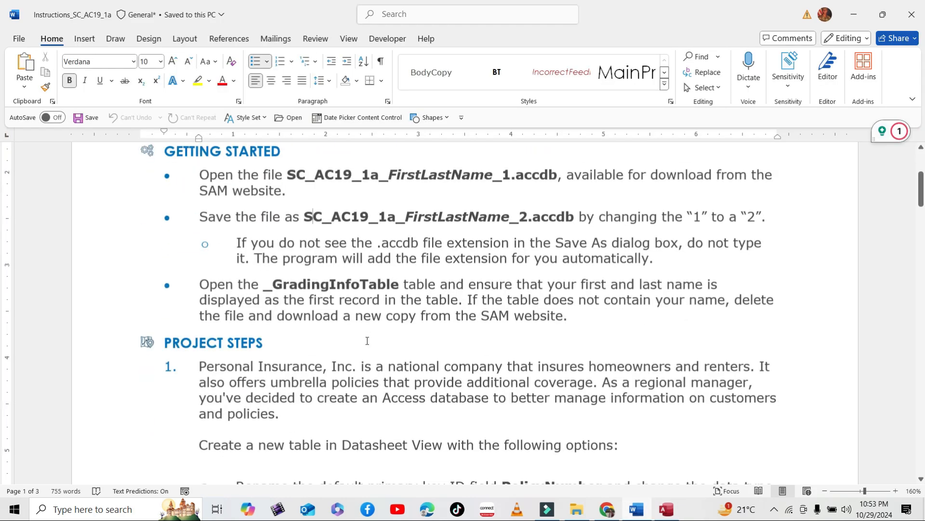
{"action": "triple_click", "coordinate": [201, 256]}
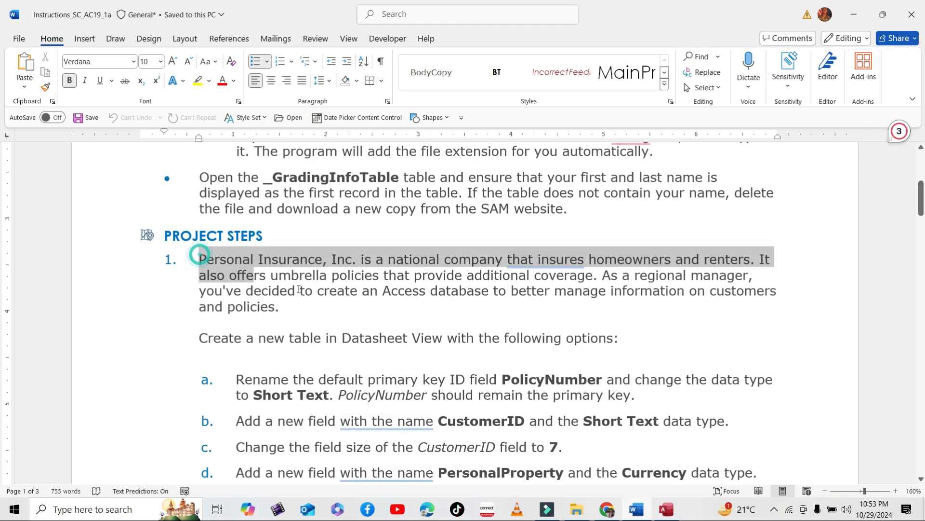
{"action": "left_click", "coordinate": [371, 283]}
{"action": "left_click", "coordinate": [301, 303]}
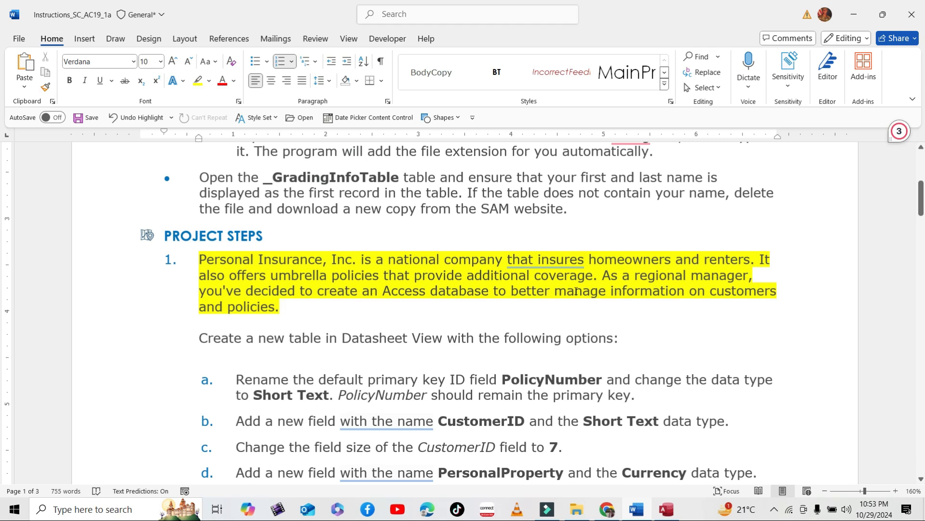
Read the project step 1 instructions on creating a new table in Datasheet View and its field options
{"action": "scroll", "coordinate": [382, 294], "scroll_direction": "down", "scroll_amount": 1}
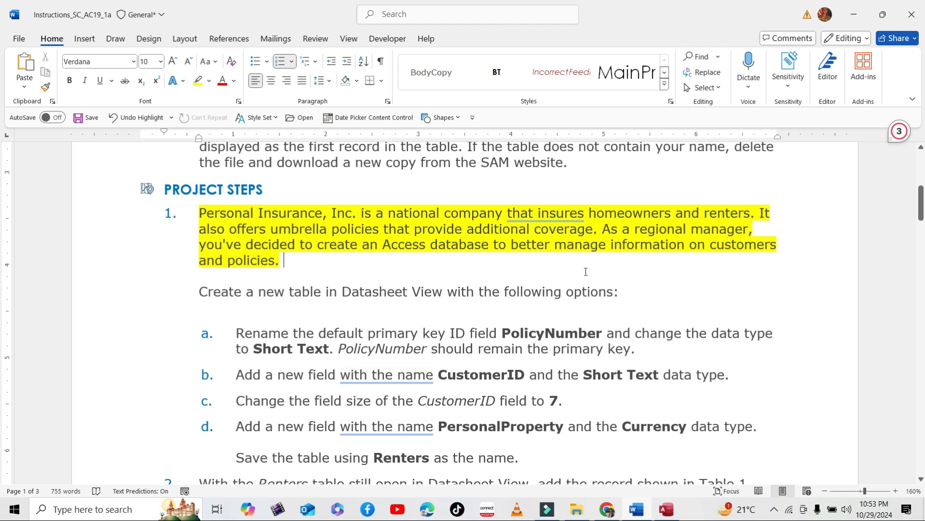
{"action": "scroll", "coordinate": [337, 272], "scroll_direction": "down", "scroll_amount": 1}
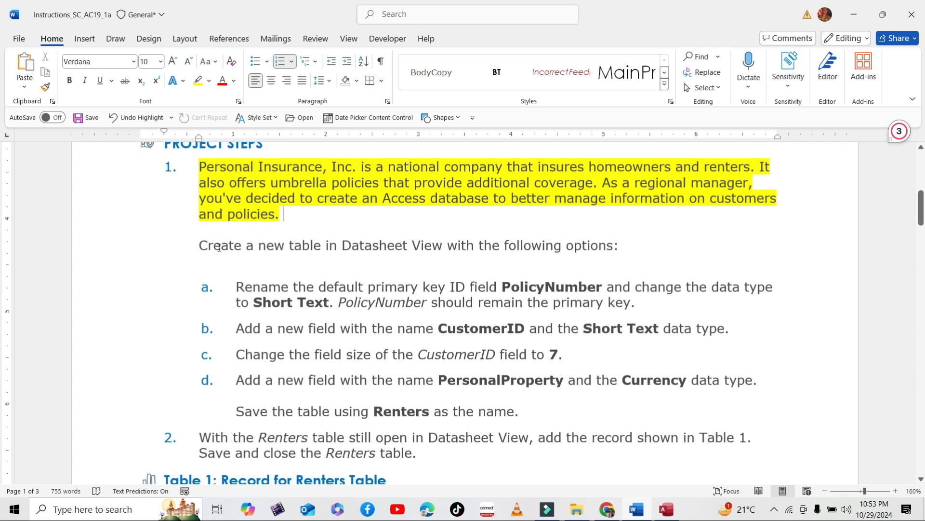
{"action": "scroll", "coordinate": [219, 248], "scroll_direction": "up", "scroll_amount": 1}
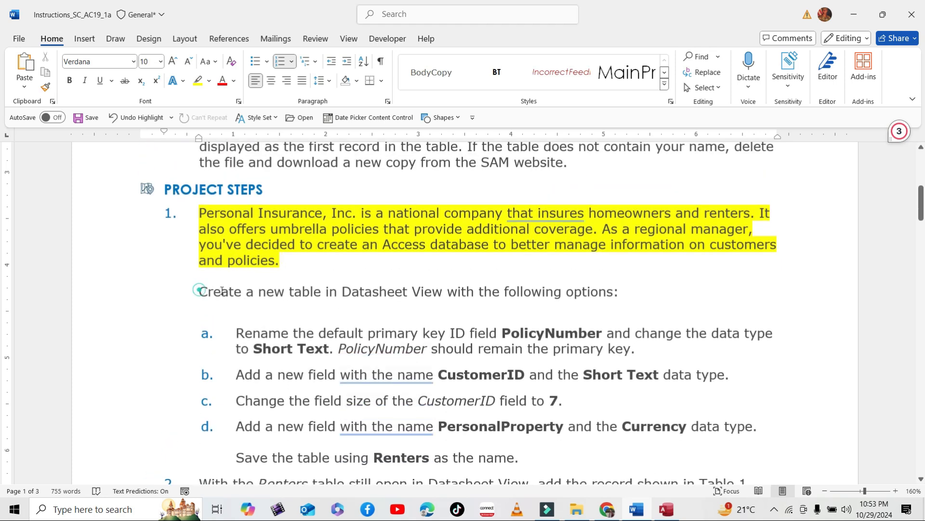
{"action": "left_click_drag", "start_coordinate": [222, 291], "coordinate": [629, 290]}
{"action": "scroll", "coordinate": [431, 306], "scroll_direction": "down", "scroll_amount": 1}
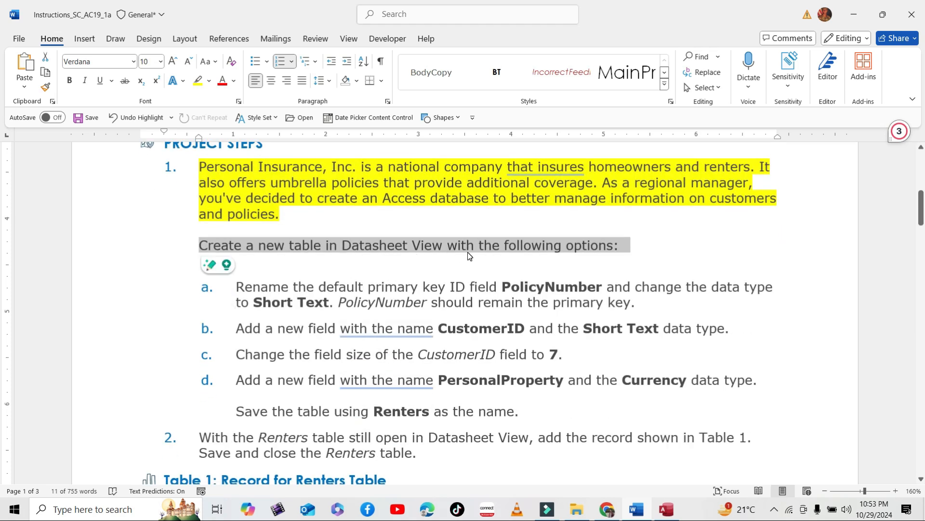
{"action": "scroll", "coordinate": [339, 277], "scroll_direction": "down", "scroll_amount": 1}
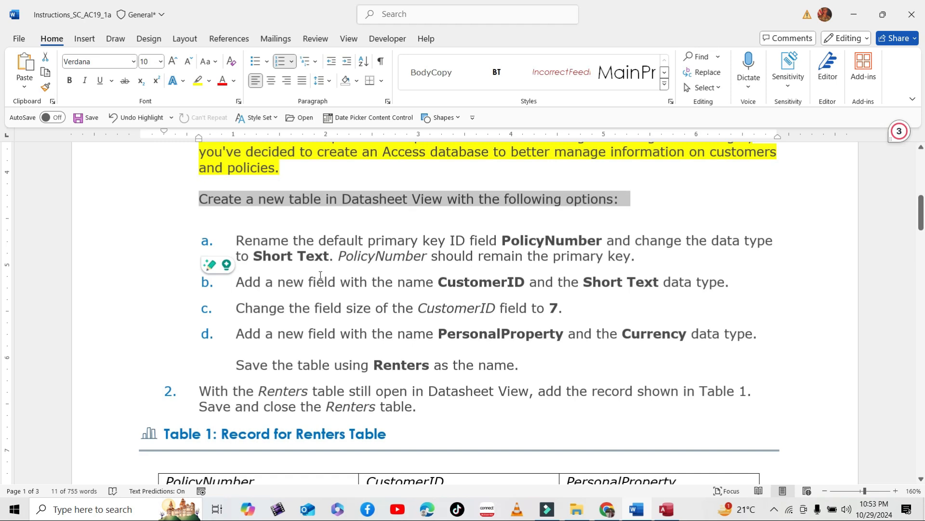
{"action": "left_click", "coordinate": [244, 241]}
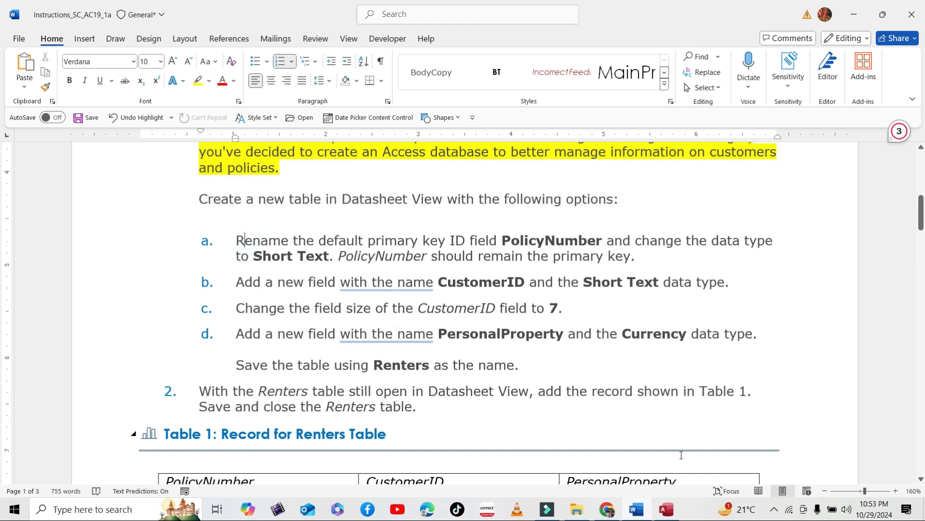
Switch to Access and create a new blank table in Datasheet View
{"action": "left_click", "coordinate": [667, 509]}
{"action": "left_click", "coordinate": [86, 38]}
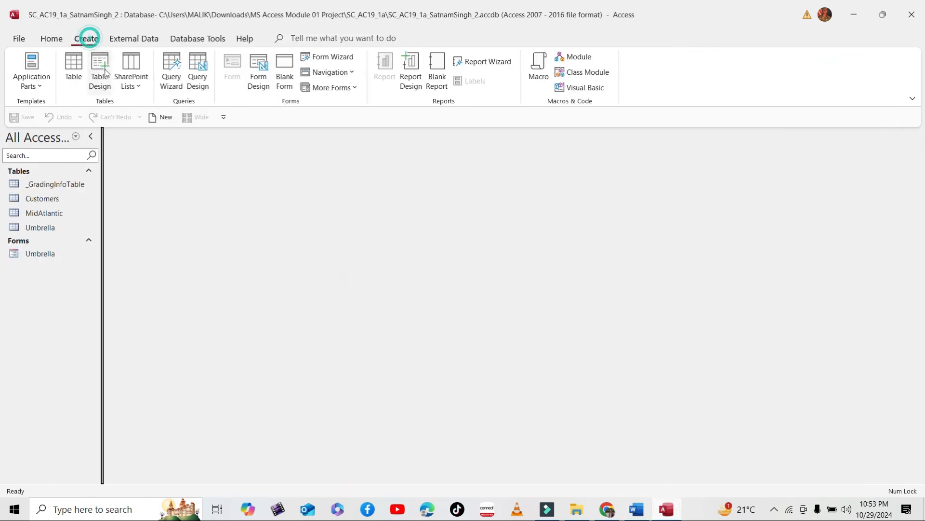
{"action": "left_click", "coordinate": [73, 67]}
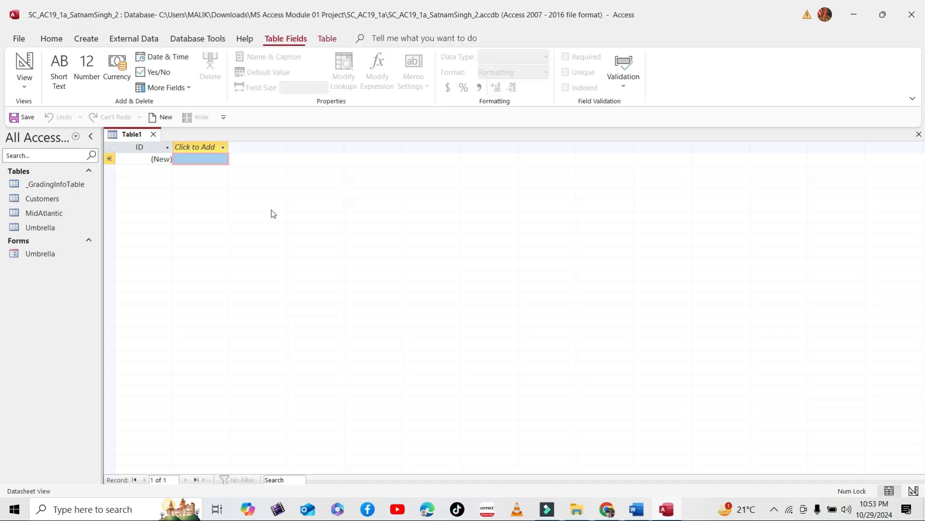
Switch to the Word instructions, review item a of project step 1, and copy the field name PolicyNumber
{"action": "left_click", "coordinate": [637, 509]}
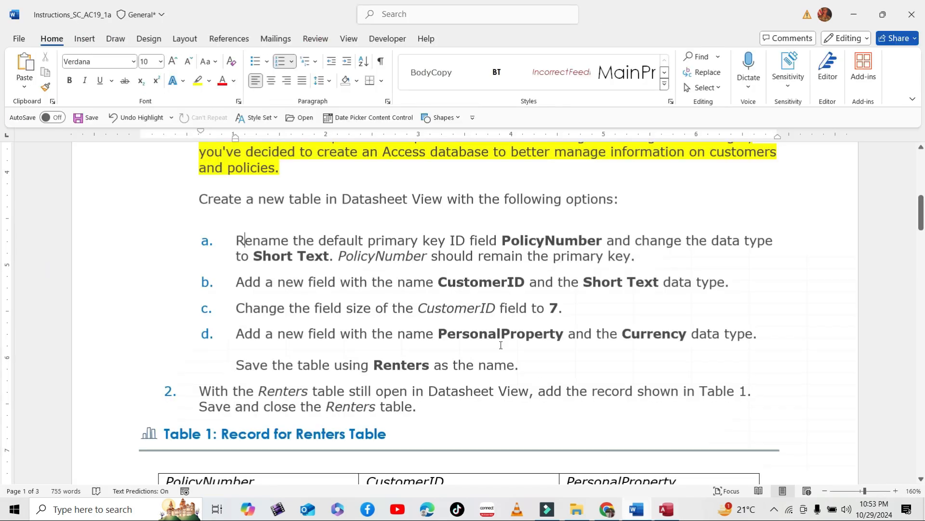
{"action": "left_click_drag", "start_coordinate": [236, 240], "coordinate": [410, 266]}
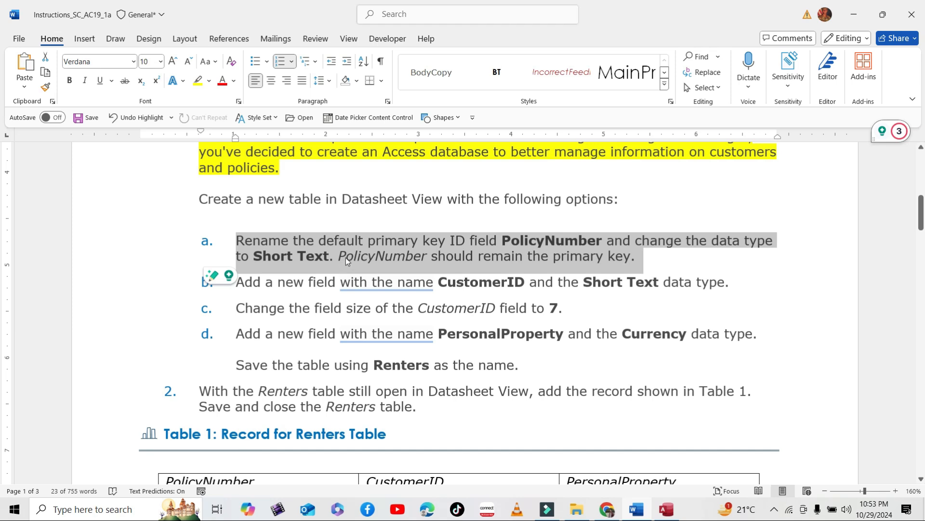
{"action": "left_click", "coordinate": [533, 240]}
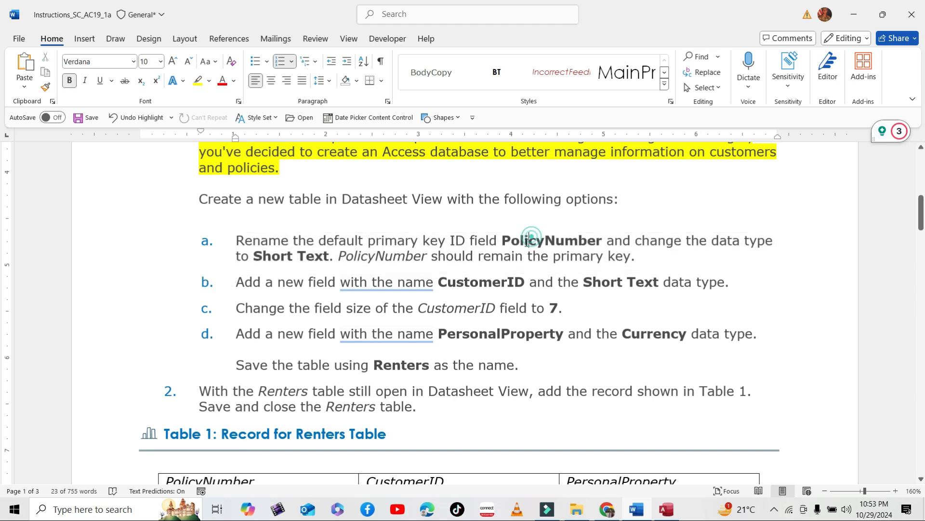
{"action": "left_click_drag", "start_coordinate": [501, 240], "coordinate": [602, 241]}
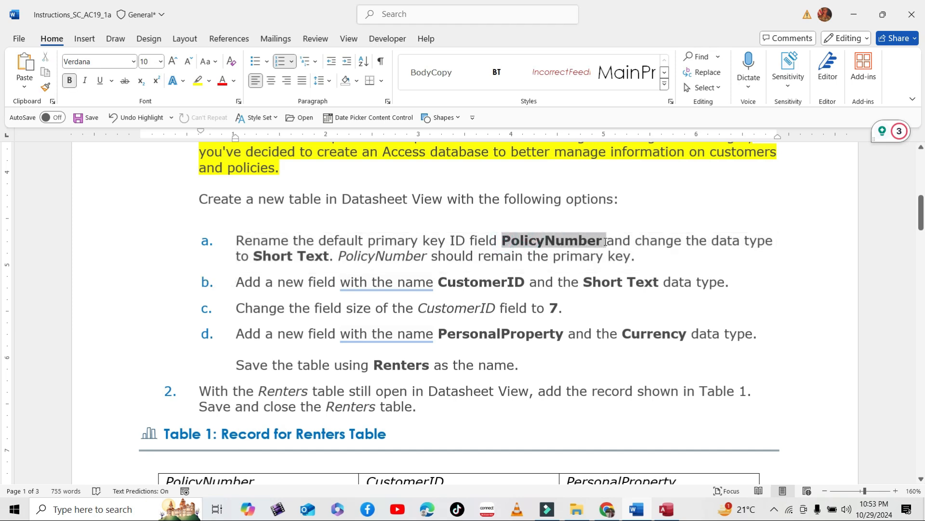
{"action": "left_click", "coordinate": [599, 241]}
{"action": "left_click_drag", "start_coordinate": [507, 238], "coordinate": [592, 242]}
{"action": "right_click", "coordinate": [592, 242]}
{"action": "left_click", "coordinate": [622, 232]}
Switch to Access, change the ID field's data type to Short Text, and rename the field PolicyNumber with the copied name
{"action": "left_click", "coordinate": [667, 508]}
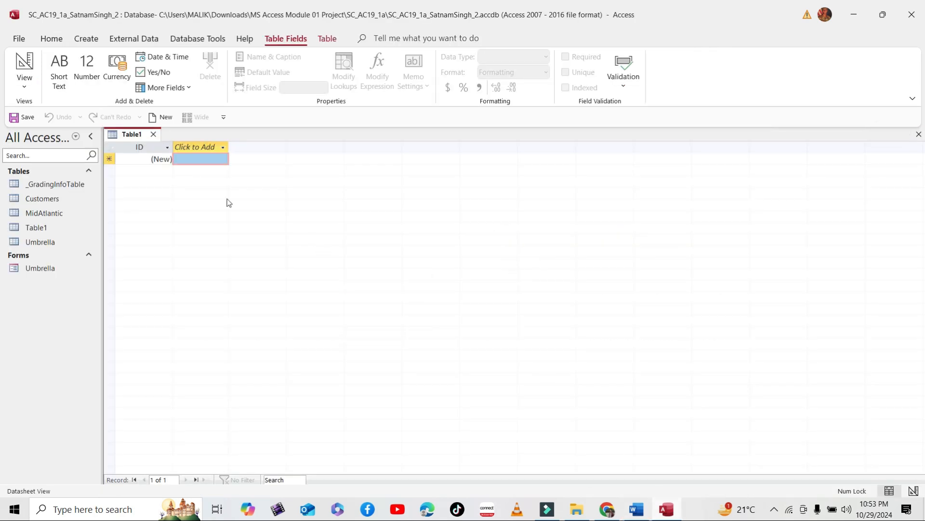
{"action": "left_click", "coordinate": [154, 147]}
{"action": "left_click", "coordinate": [167, 147]}
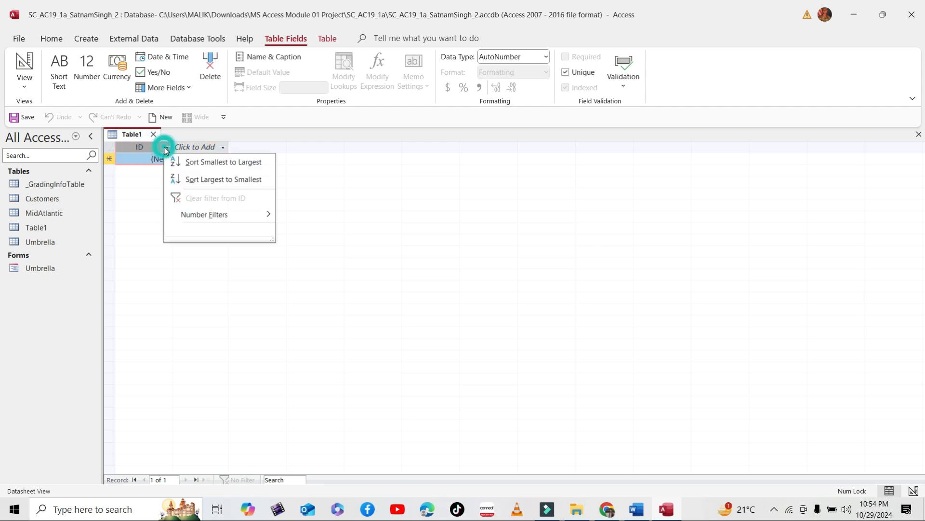
{"action": "left_click", "coordinate": [154, 147]}
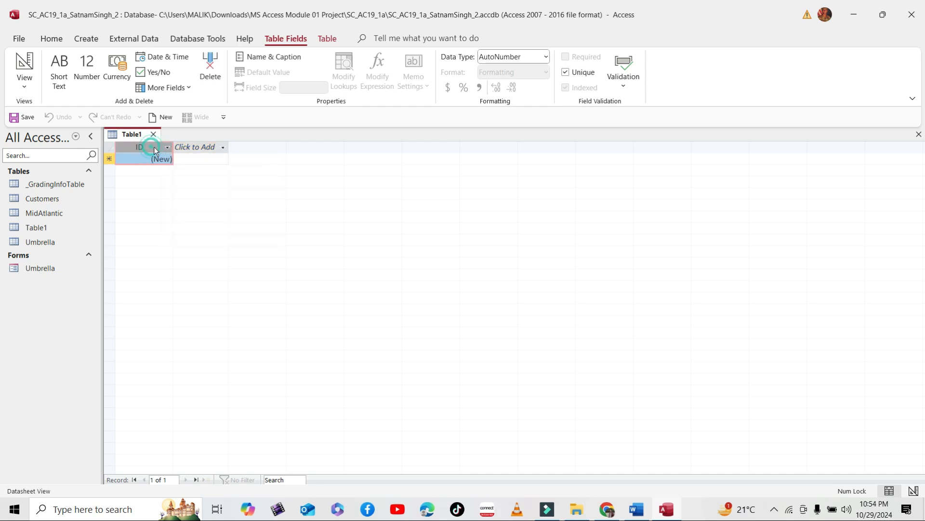
{"action": "left_click", "coordinate": [546, 57]}
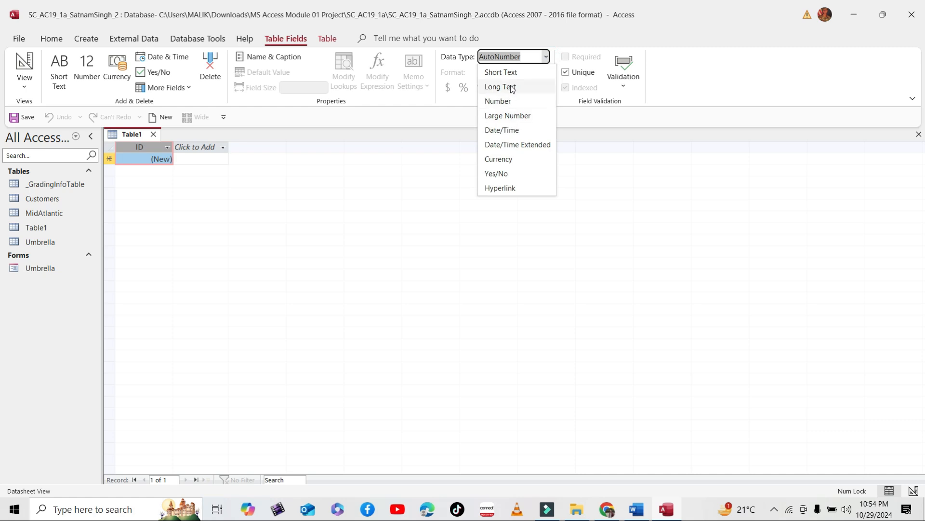
{"action": "left_click", "coordinate": [503, 73]}
{"action": "double_click", "coordinate": [149, 144]}
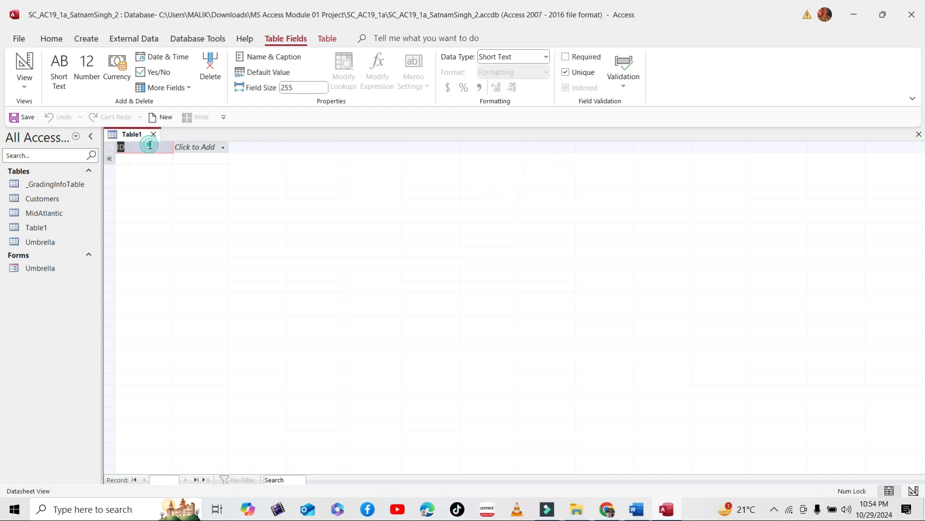
{"action": "key", "text": "ctrl+v"}
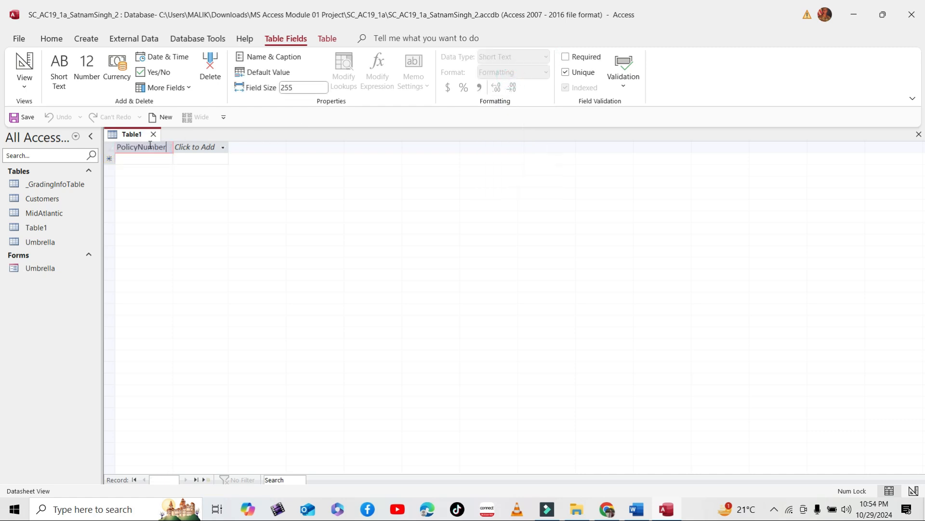
{"action": "key", "text": "Return"}
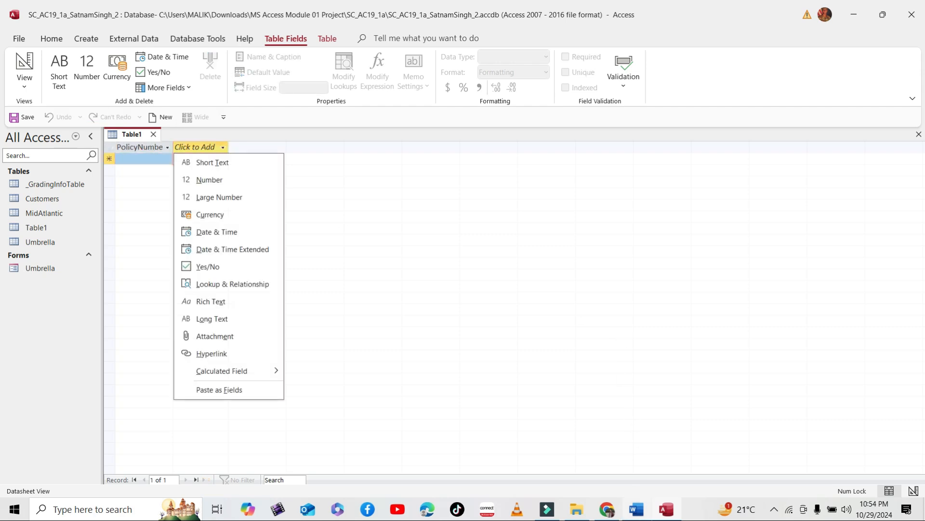
Switch to the Word instructions, review item b, and copy the field name CustomerID
{"action": "left_click", "coordinate": [636, 509]}
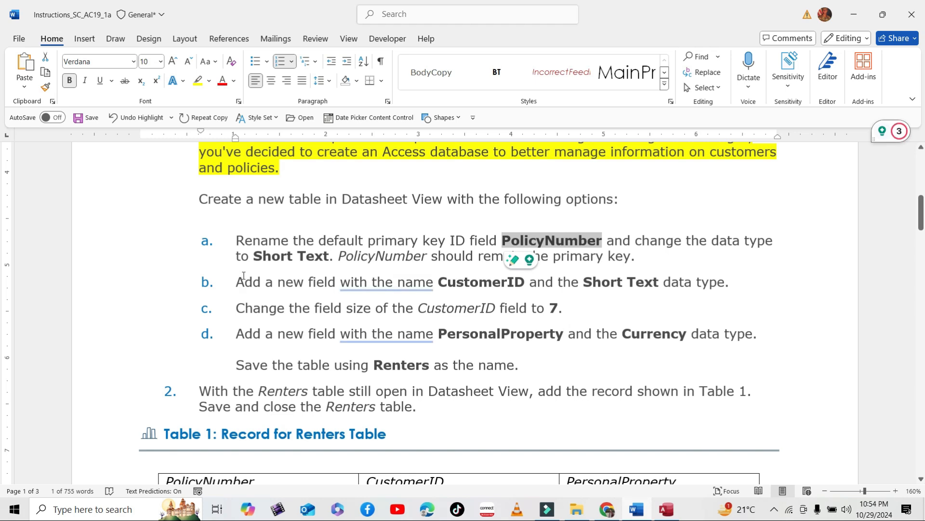
{"action": "left_click_drag", "start_coordinate": [240, 274], "coordinate": [729, 286]}
{"action": "scroll", "coordinate": [435, 253], "scroll_direction": "down", "scroll_amount": 2}
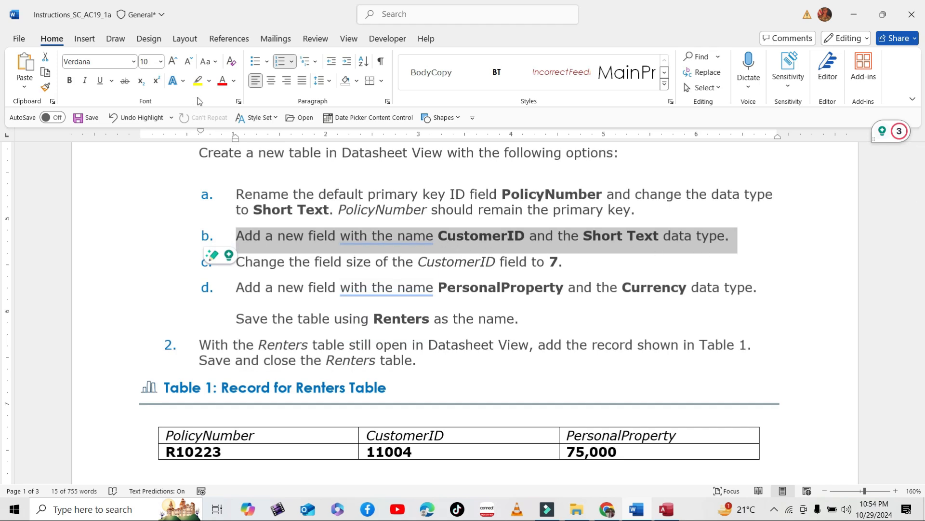
{"action": "left_click", "coordinate": [439, 236]}
{"action": "left_click_drag", "start_coordinate": [444, 235], "coordinate": [523, 236]}
{"action": "right_click", "coordinate": [519, 235]}
{"action": "left_click", "coordinate": [566, 215]}
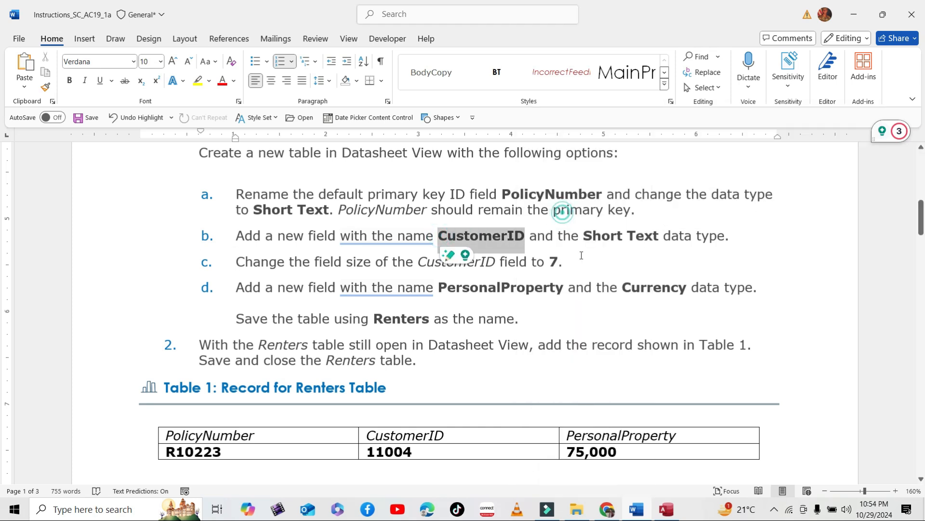
Switch to Access and add a Short Text field after PolicyNumber, naming it CustomerID with the copied text
{"action": "key", "text": "alt+Tab"}
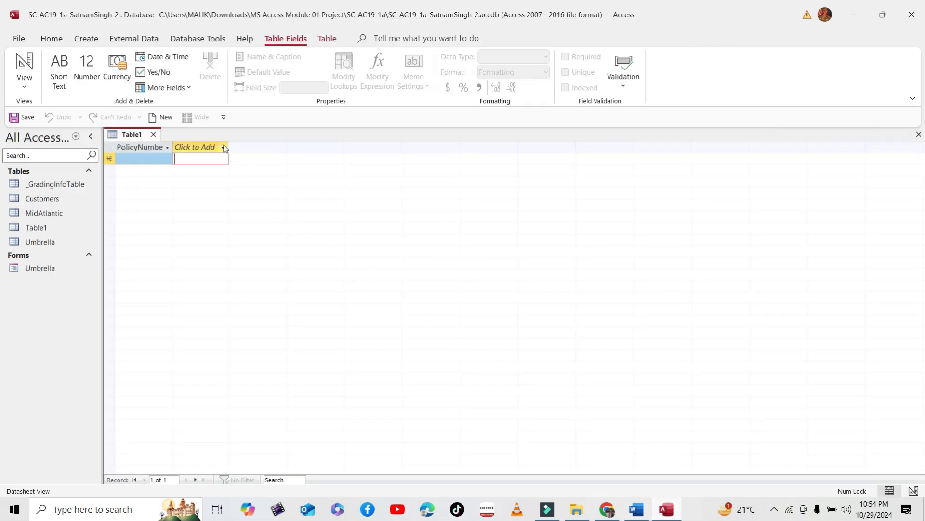
{"action": "left_click", "coordinate": [223, 147]}
{"action": "left_click", "coordinate": [208, 160]}
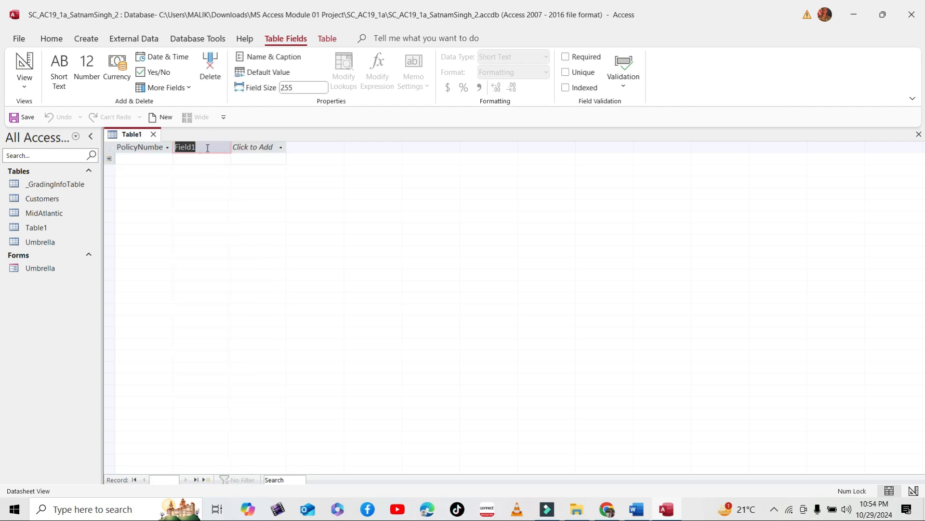
{"action": "key", "text": "ctrl+v"}
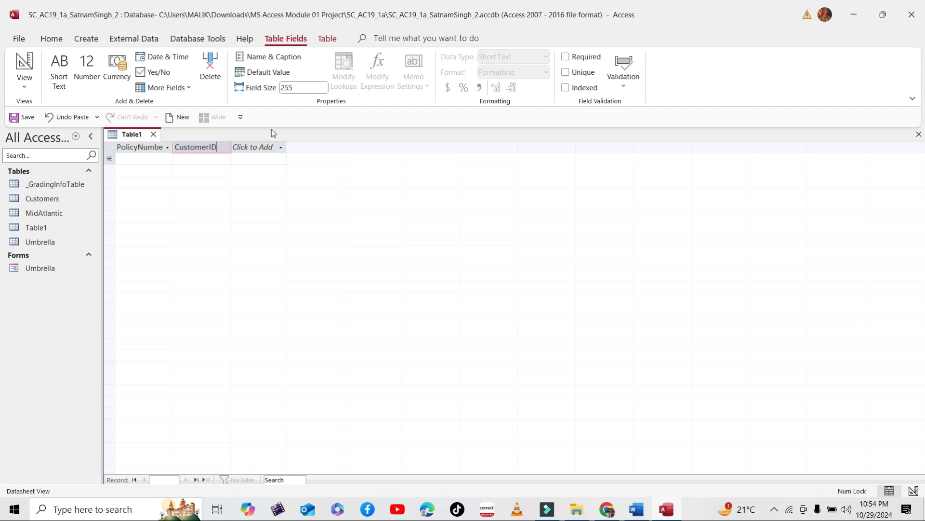
{"action": "left_click", "coordinate": [260, 145]}
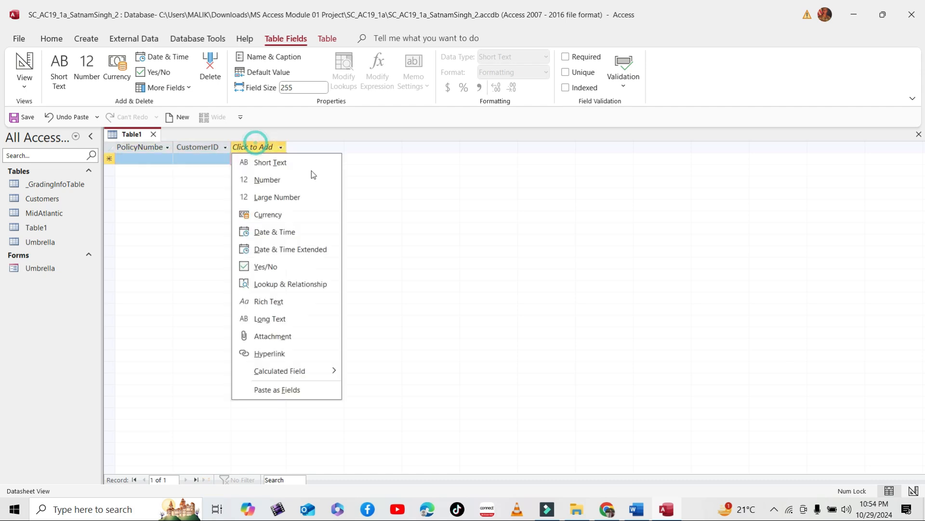
Check item c in the Word instructions, return to Access, and set the CustomerID field size to 7
{"action": "left_click", "coordinate": [636, 509]}
{"action": "scroll", "coordinate": [493, 308], "scroll_direction": "down", "scroll_amount": 1}
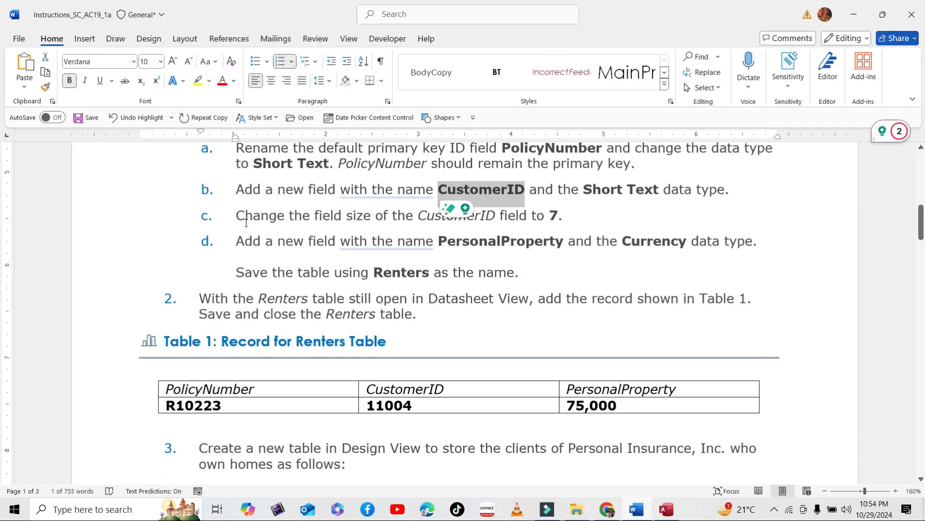
{"action": "left_click", "coordinate": [667, 509]}
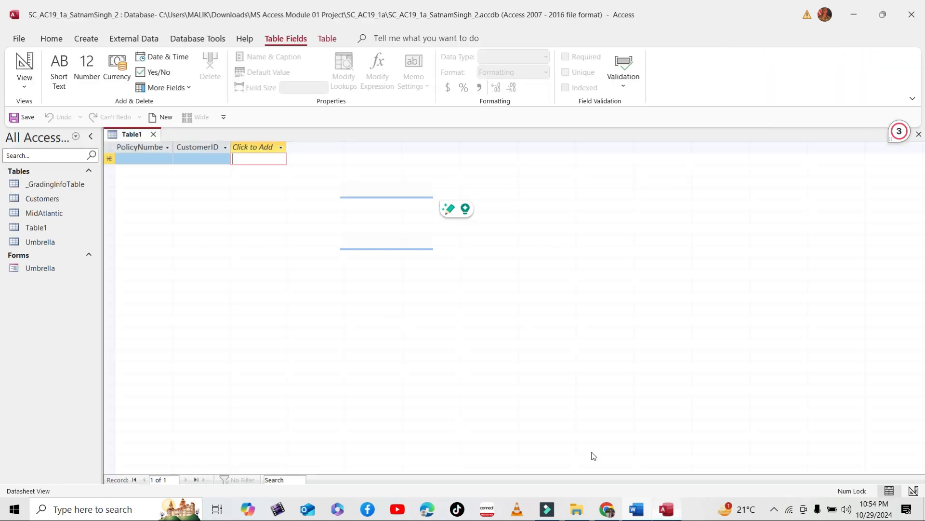
{"action": "left_click", "coordinate": [204, 143]}
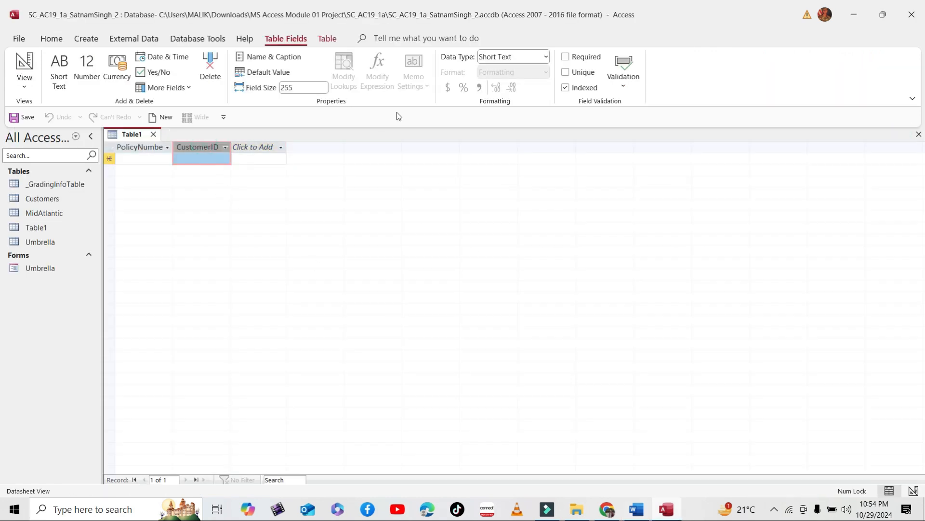
{"action": "double_click", "coordinate": [283, 87]}
{"action": "type", "text": "7"}
Switch to the Word instructions, review item d, and copy the field name PersonalProperty
{"action": "left_click", "coordinate": [637, 510]}
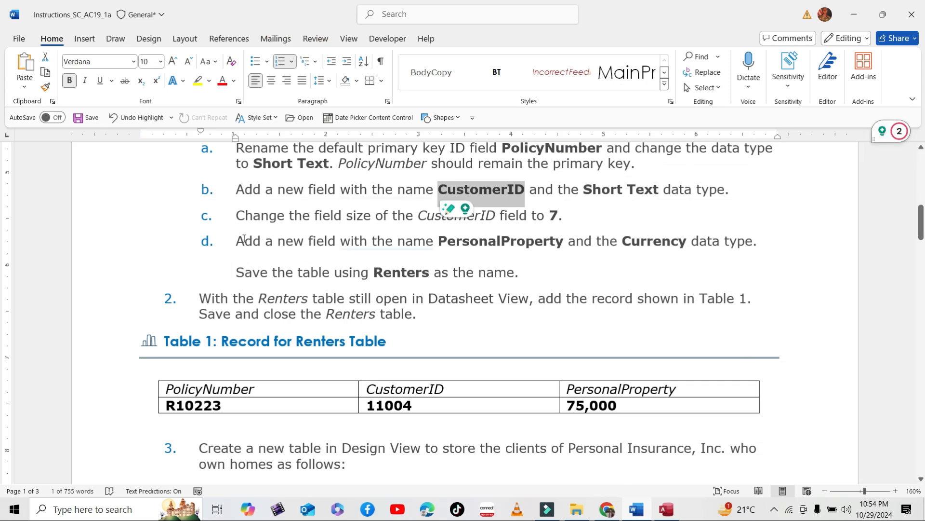
{"action": "left_click_drag", "start_coordinate": [236, 241], "coordinate": [767, 243]}
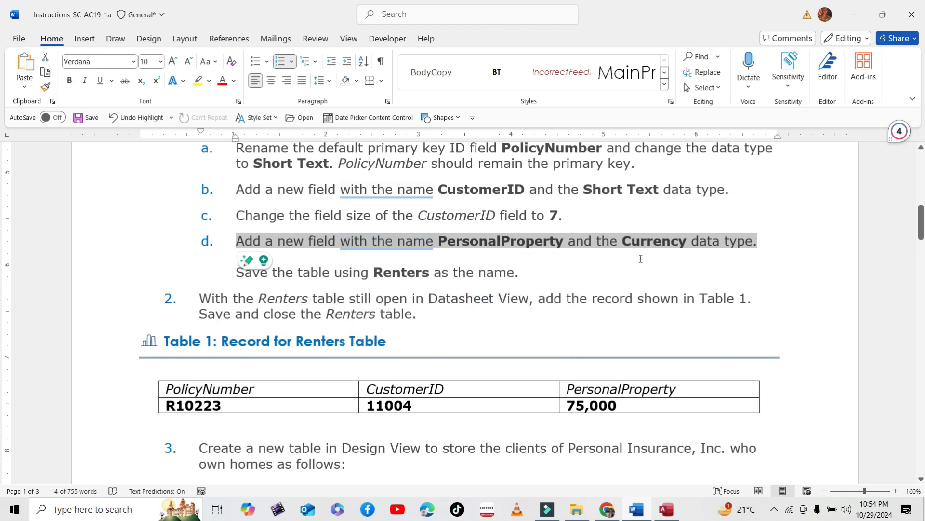
{"action": "left_click", "coordinate": [438, 241]}
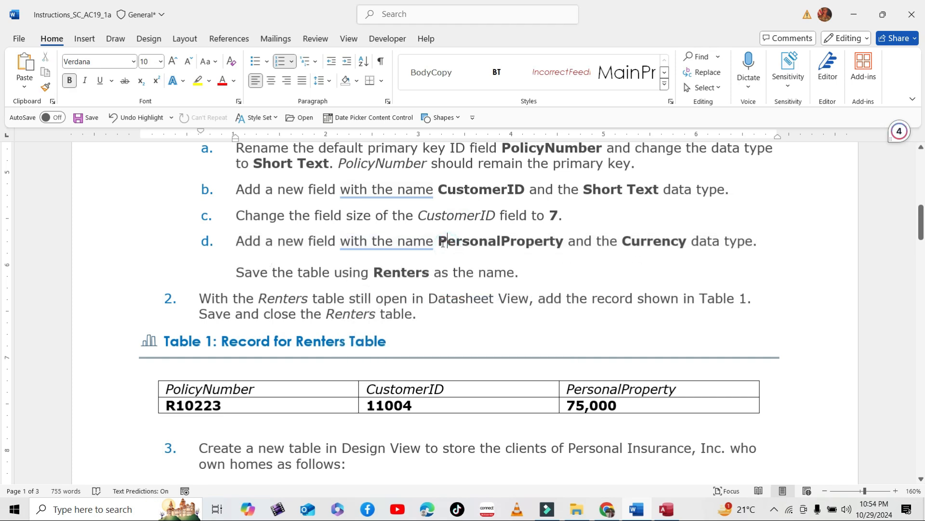
{"action": "left_click_drag", "start_coordinate": [440, 241], "coordinate": [565, 242]}
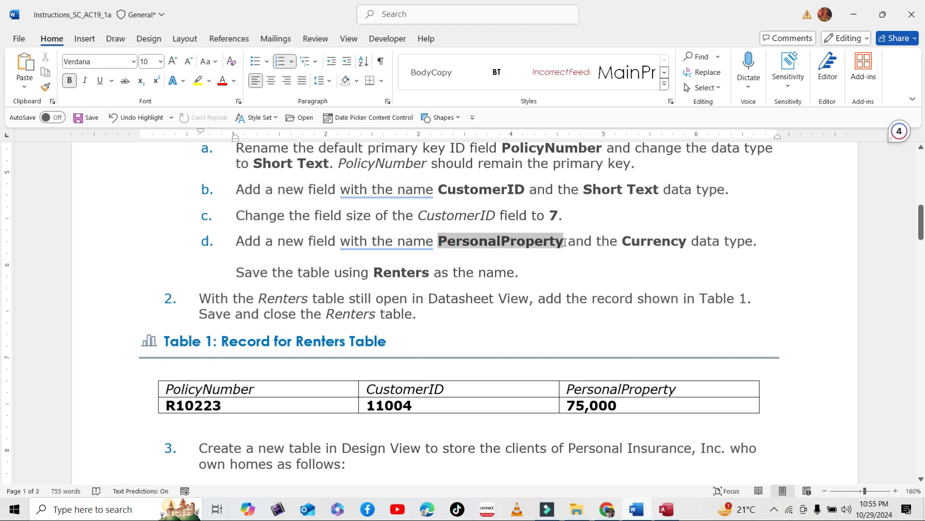
{"action": "right_click", "coordinate": [554, 242]}
{"action": "left_click", "coordinate": [585, 213]}
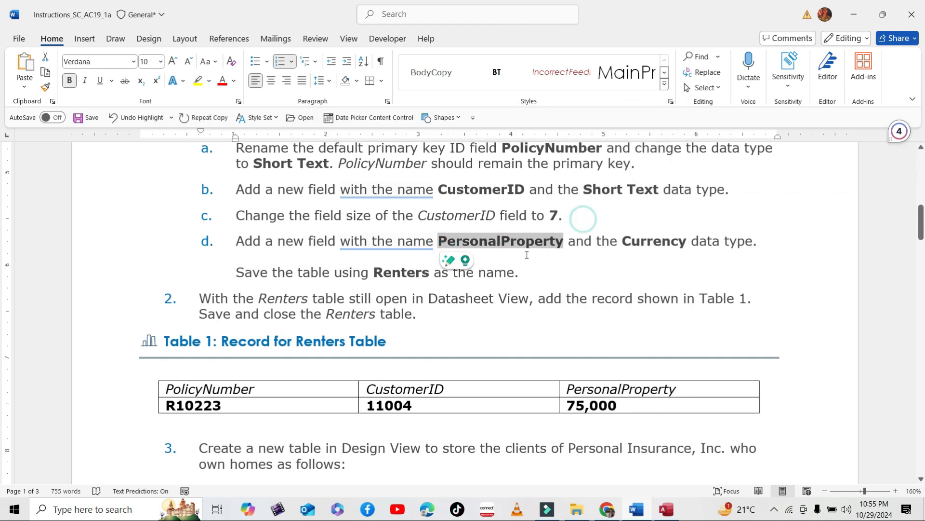
{"action": "left_click_drag", "start_coordinate": [246, 240], "coordinate": [545, 260]}
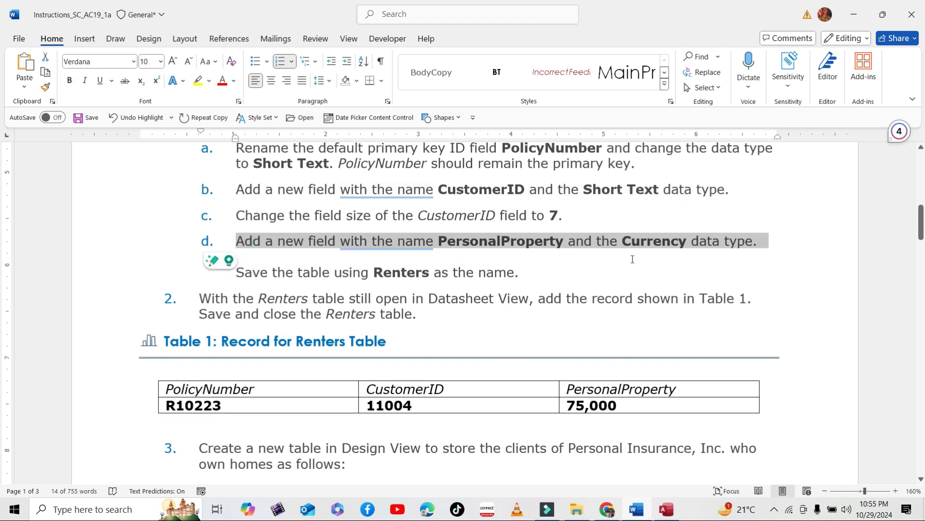
Switch to Access and add a Currency field after CustomerID, naming it PersonalProperty with the copied text
{"action": "left_click", "coordinate": [673, 514]}
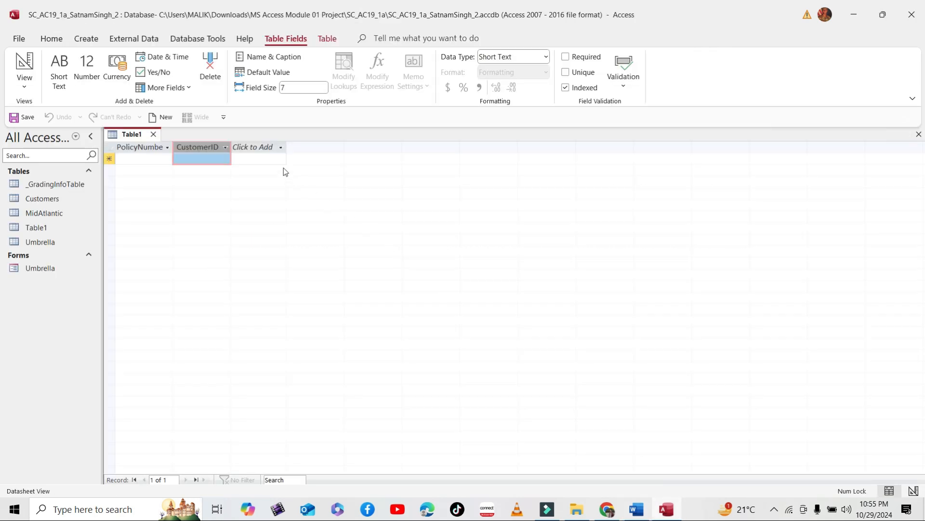
{"action": "left_click", "coordinate": [264, 148]}
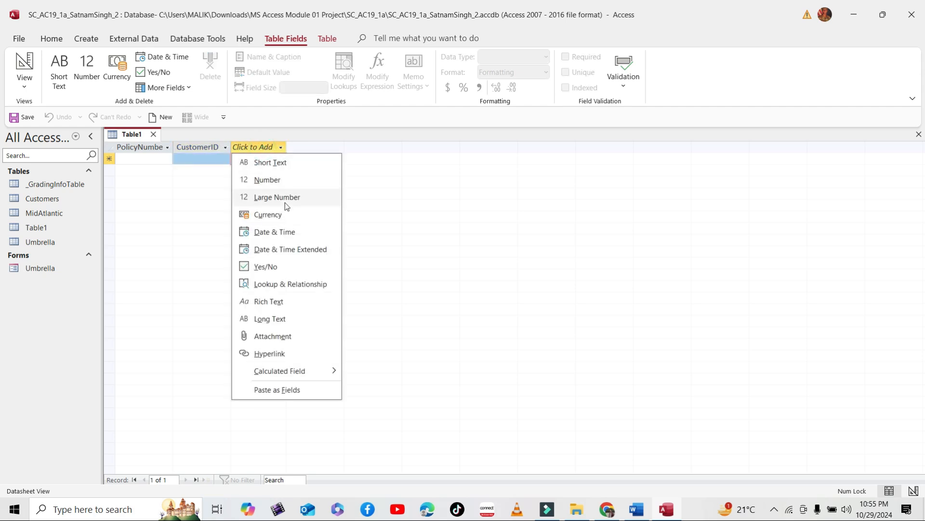
{"action": "left_click", "coordinate": [283, 214]}
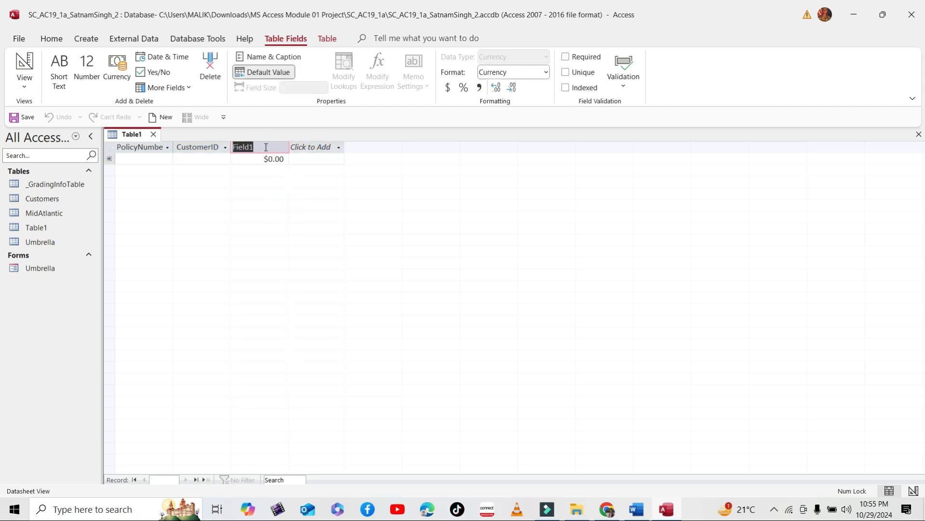
{"action": "key", "text": "ctrl+v"}
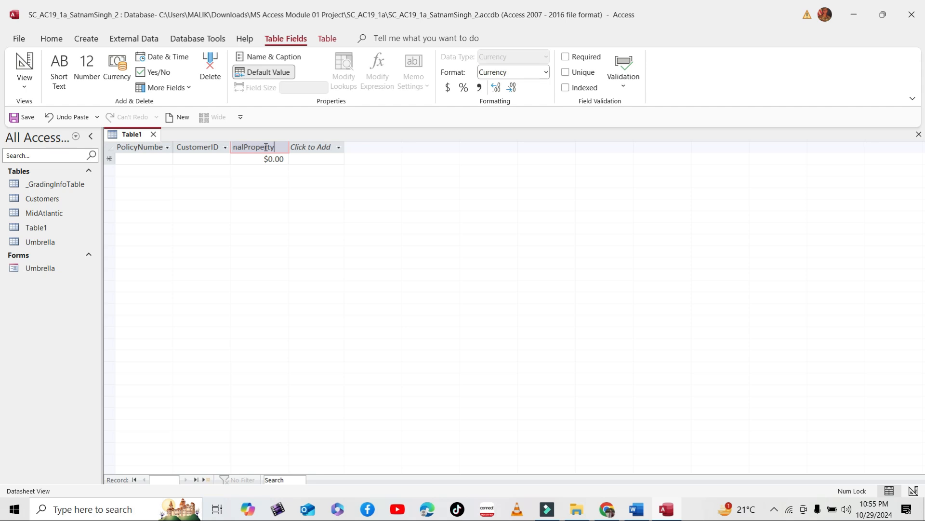
{"action": "left_click", "coordinate": [207, 146]}
{"action": "left_click", "coordinate": [247, 146]}
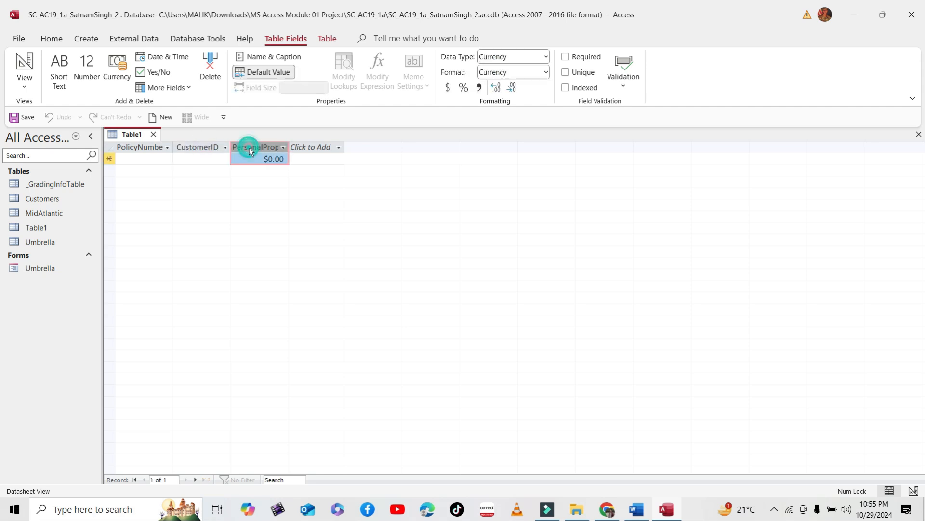
Switch to the Word instructions, review the line about saving the table, and copy the table name Renters
{"action": "left_click", "coordinate": [636, 516]}
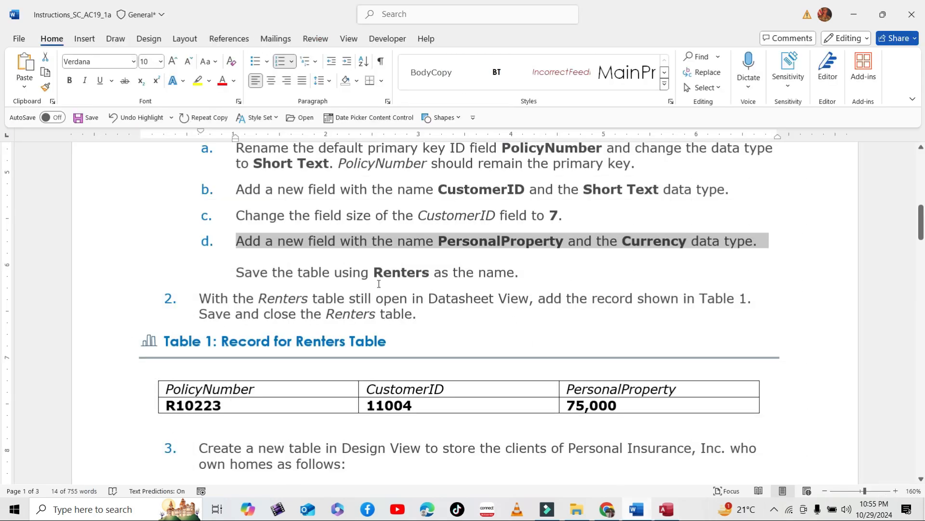
{"action": "left_click_drag", "start_coordinate": [239, 272], "coordinate": [523, 276]}
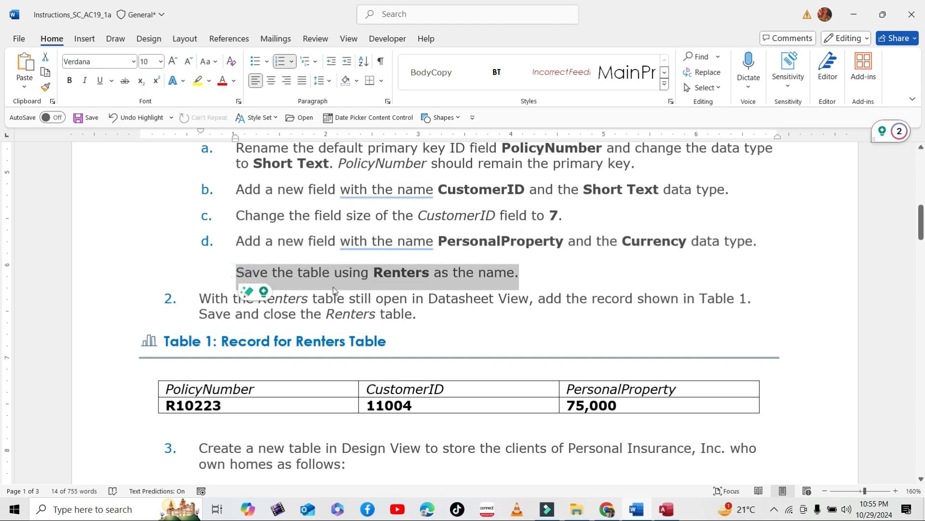
{"action": "double_click", "coordinate": [392, 273]}
{"action": "left_click", "coordinate": [383, 274]}
{"action": "left_click_drag", "start_coordinate": [375, 274], "coordinate": [430, 276]}
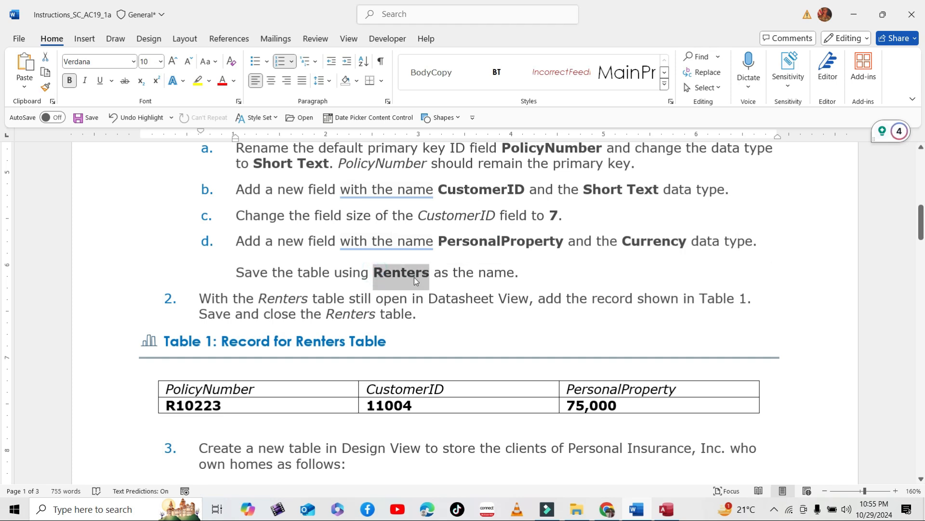
{"action": "right_click", "coordinate": [414, 276]}
{"action": "left_click", "coordinate": [443, 217]}
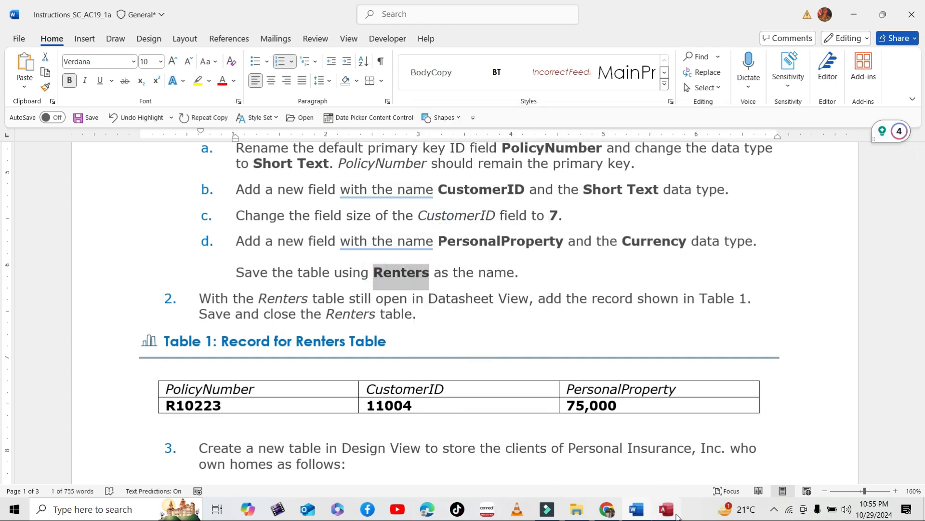
Switch to Access and save the new table under the copied name Renters
{"action": "left_click", "coordinate": [676, 514]}
{"action": "right_click", "coordinate": [132, 135]}
{"action": "left_click", "coordinate": [158, 141]}
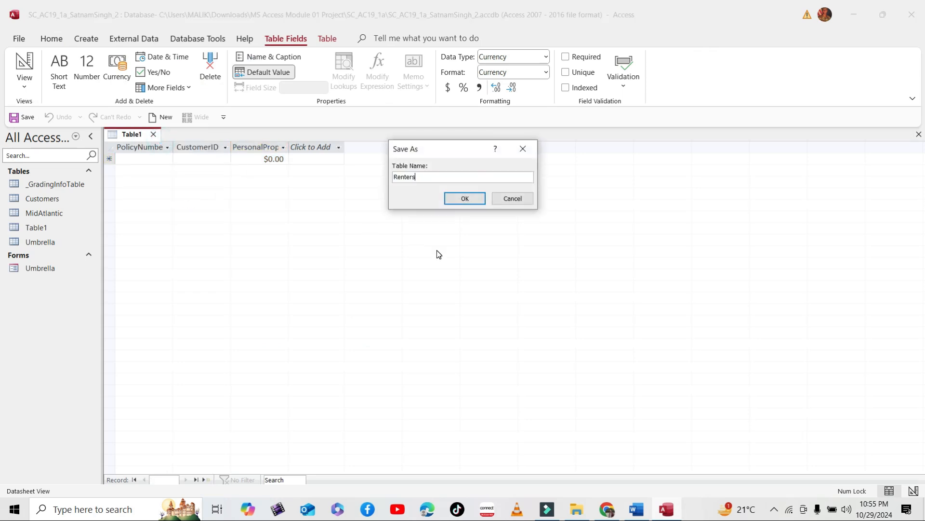
{"action": "left_click", "coordinate": [454, 200]}
Switch to the Word instructions and highlight the text of instruction 2 in yellow
{"action": "left_click", "coordinate": [637, 509]}
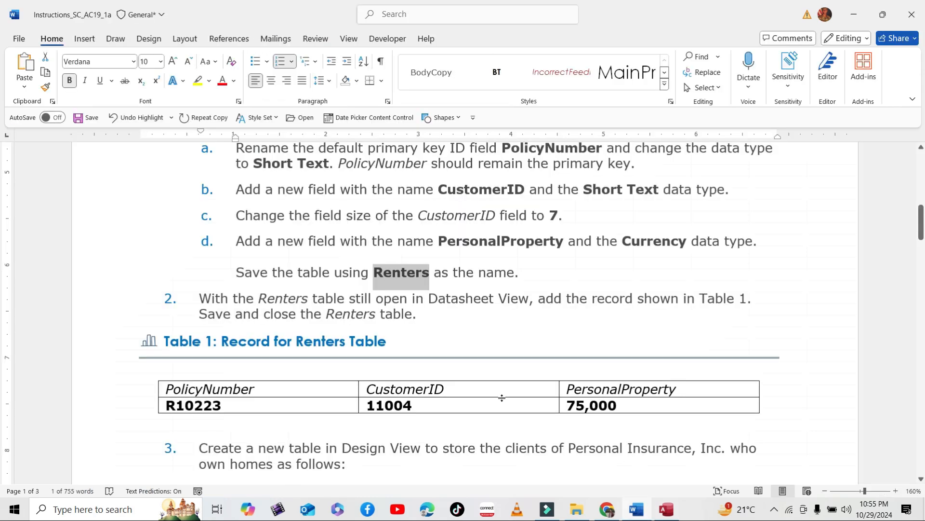
{"action": "scroll", "coordinate": [228, 236], "scroll_direction": "down", "scroll_amount": 2}
{"action": "left_click_drag", "start_coordinate": [201, 200], "coordinate": [438, 219]}
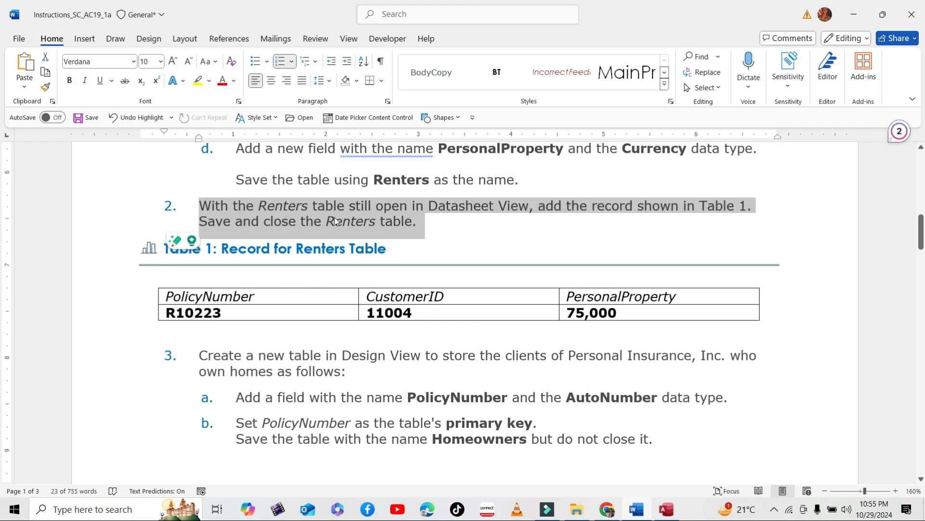
{"action": "left_click", "coordinate": [197, 81]}
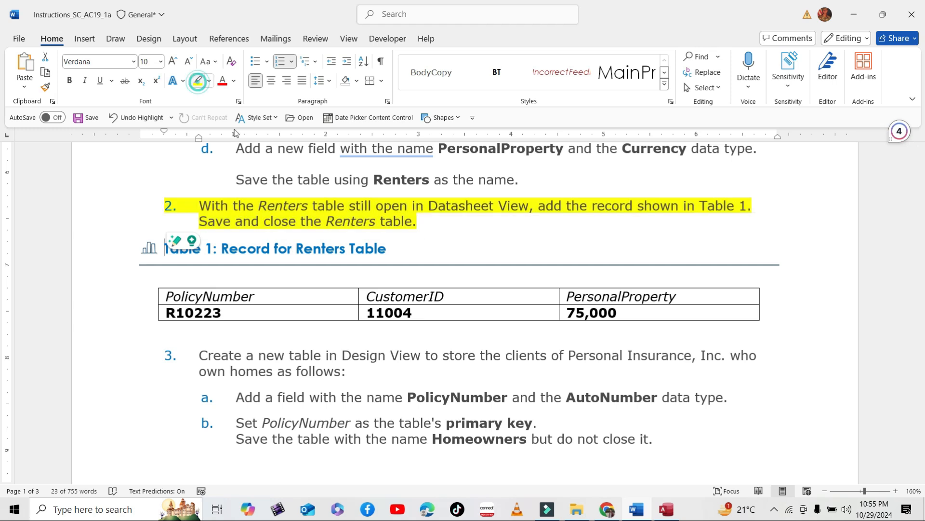
{"action": "left_click", "coordinate": [457, 229]}
Copy the policy number from Table 1 and paste it into the PolicyNumber field of the first Renters record in Access
{"action": "scroll", "coordinate": [456, 230], "scroll_direction": "down", "scroll_amount": 1}
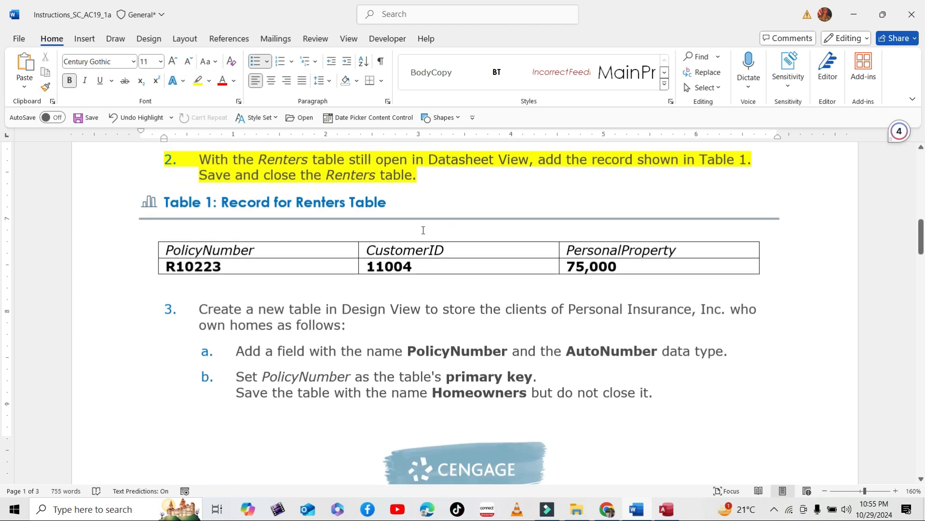
{"action": "left_click_drag", "start_coordinate": [230, 264], "coordinate": [171, 271]}
{"action": "right_click", "coordinate": [193, 270]}
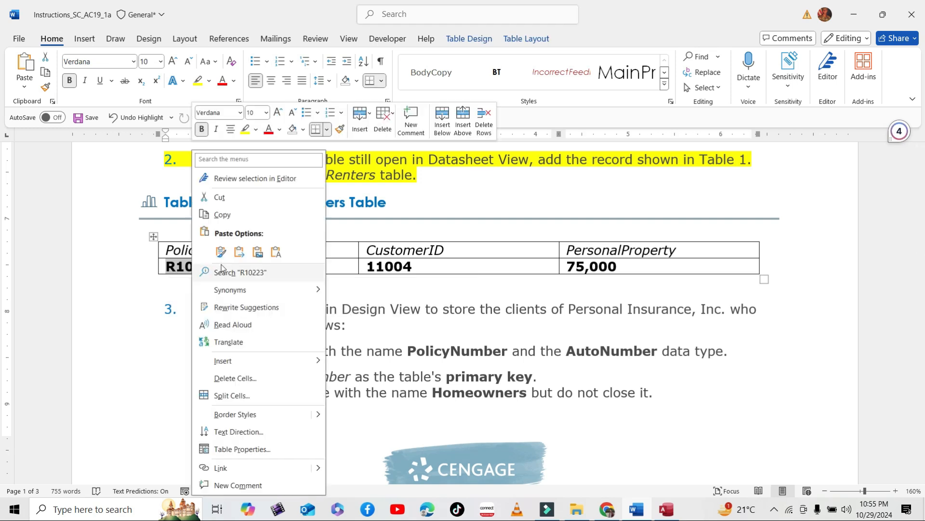
{"action": "left_click", "coordinate": [224, 218]}
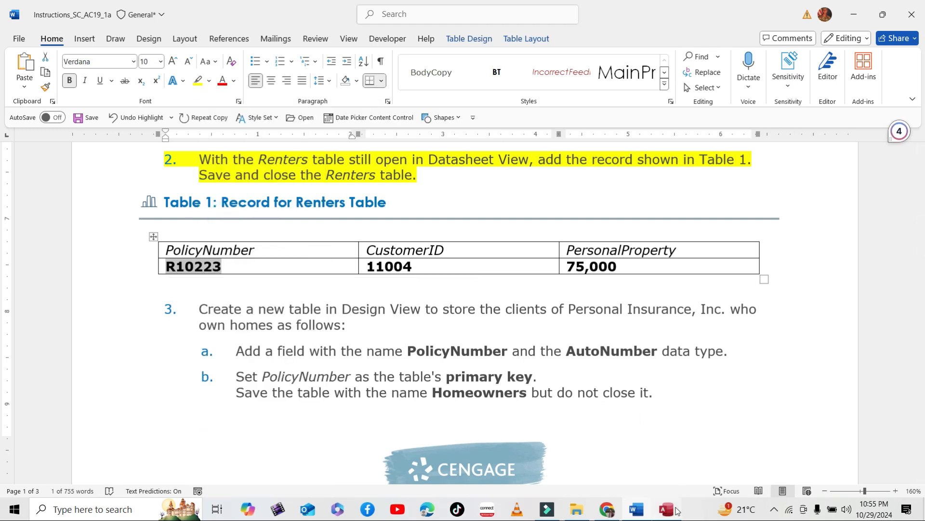
{"action": "key", "text": "alt+Tab"}
{"action": "left_click", "coordinate": [148, 158]}
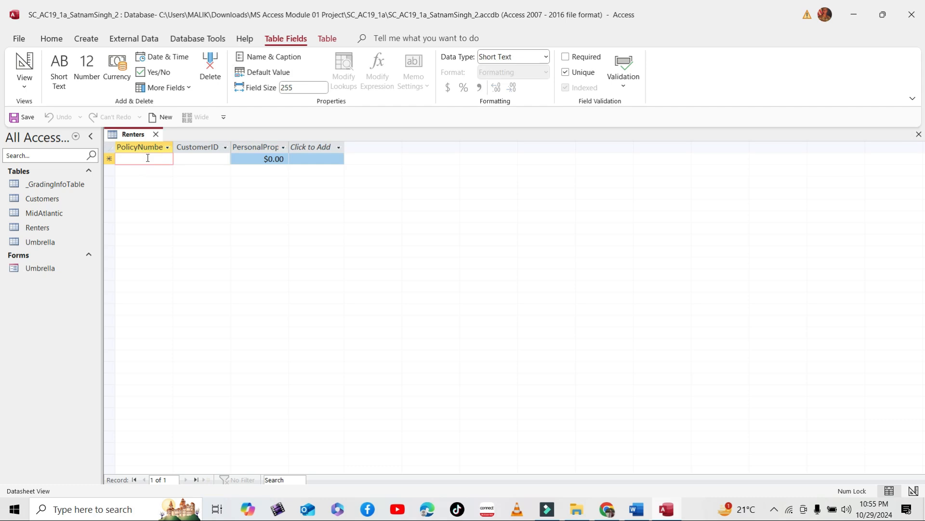
{"action": "key", "text": "ctrl+v"}
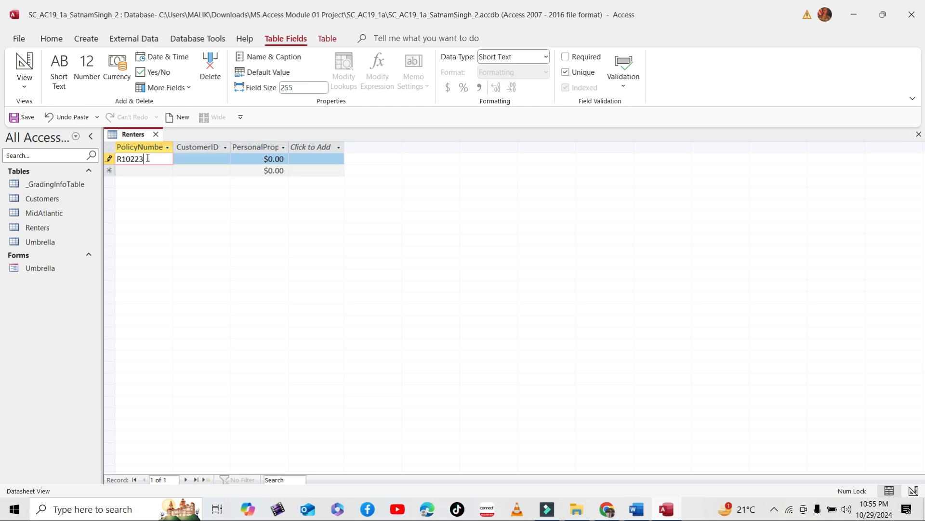
{"action": "key", "text": "Tab"}
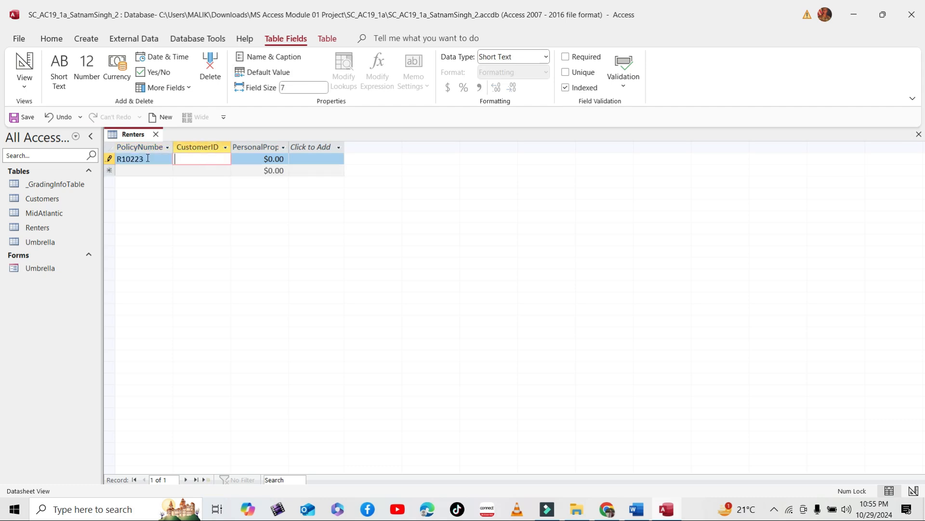
Copy the customer ID from Table 1 in Word and paste it into the record's CustomerID field in Access
{"action": "left_click", "coordinate": [636, 509]}
{"action": "left_click_drag", "start_coordinate": [367, 266], "coordinate": [404, 268]}
{"action": "right_click", "coordinate": [404, 268]}
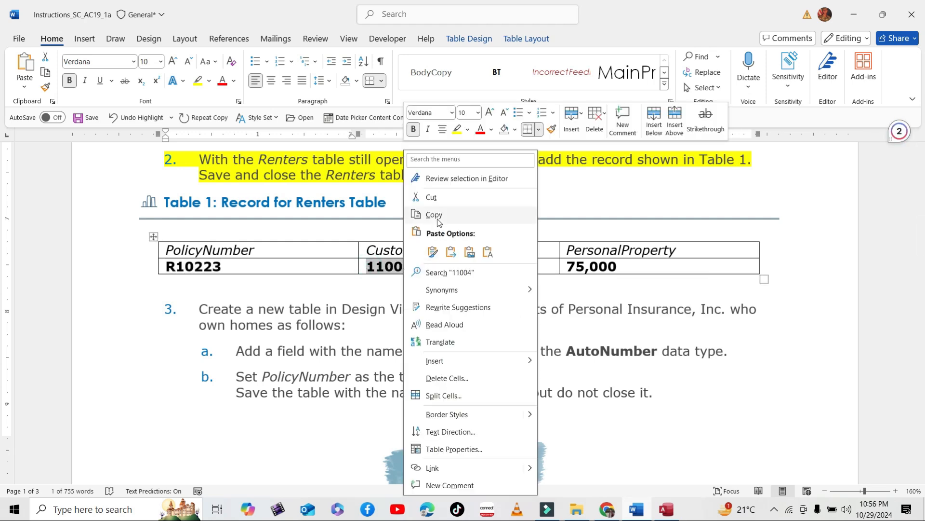
{"action": "left_click", "coordinate": [436, 213]}
{"action": "left_click", "coordinate": [669, 515]}
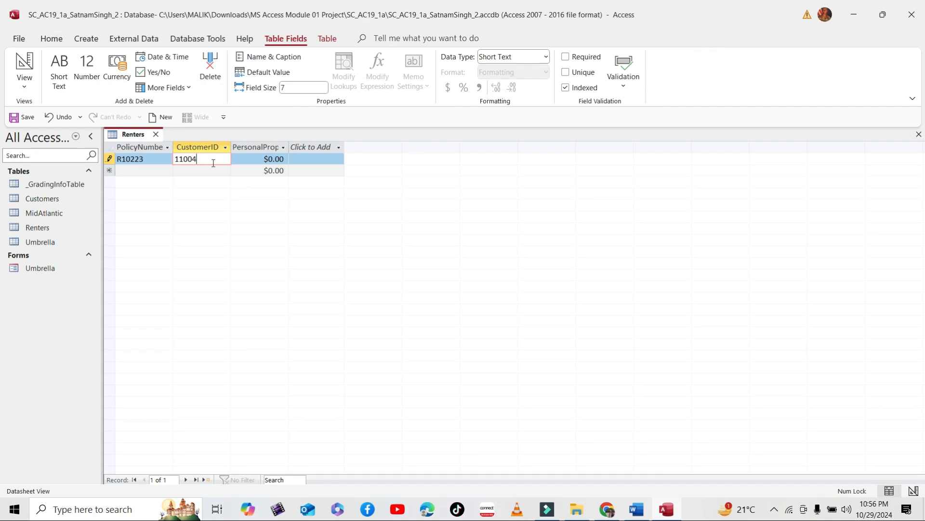
{"action": "key", "text": "Tab"}
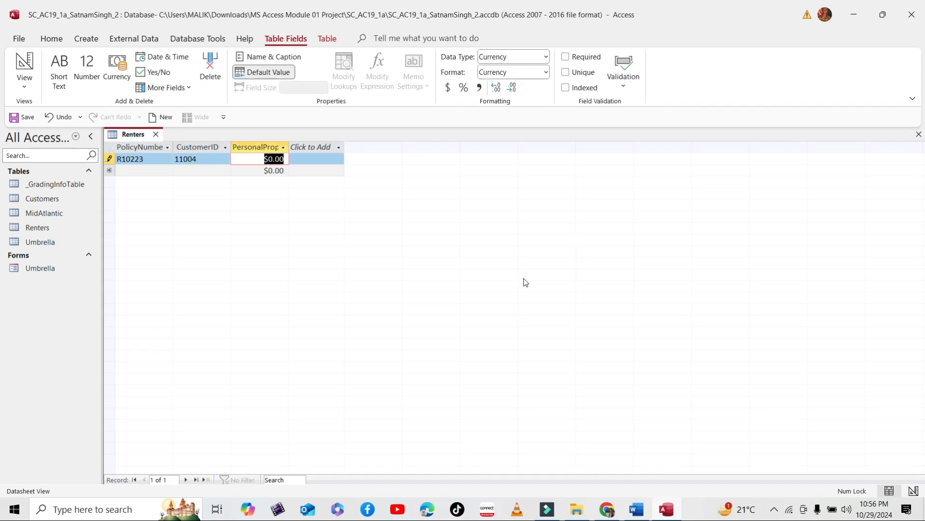
Copy 75,000 from Table 1 in Word and paste it into the record's PersonalProperty field in Access
{"action": "left_click", "coordinate": [638, 512]}
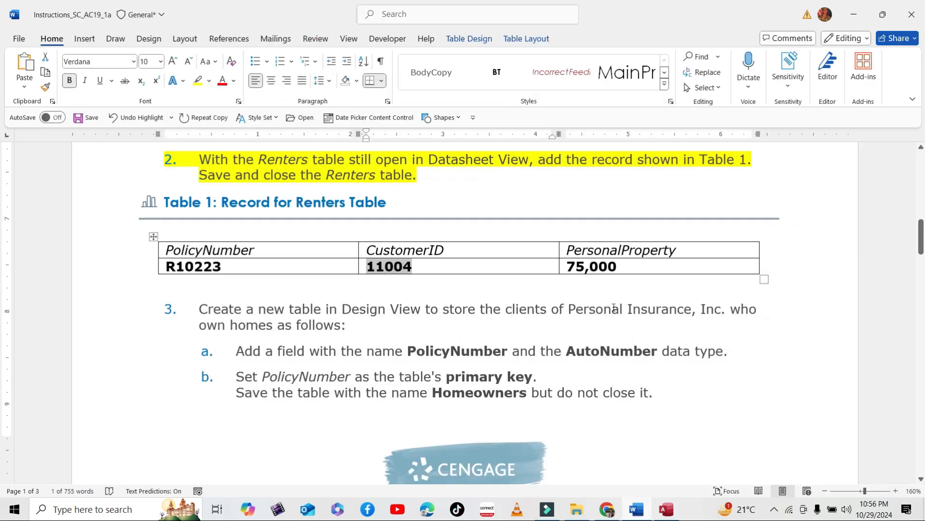
{"action": "left_click_drag", "start_coordinate": [573, 266], "coordinate": [607, 265]}
{"action": "right_click", "coordinate": [606, 268]}
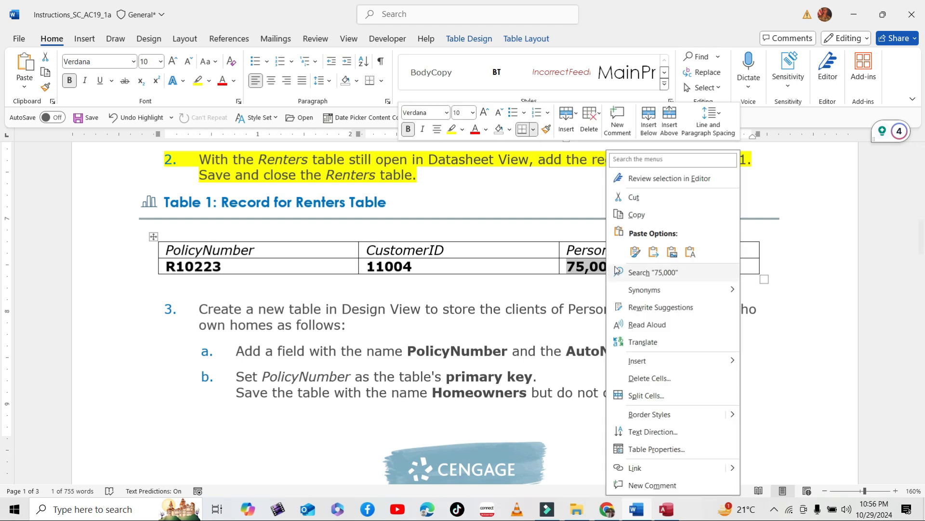
{"action": "left_click", "coordinate": [635, 215]}
{"action": "left_click", "coordinate": [674, 514]}
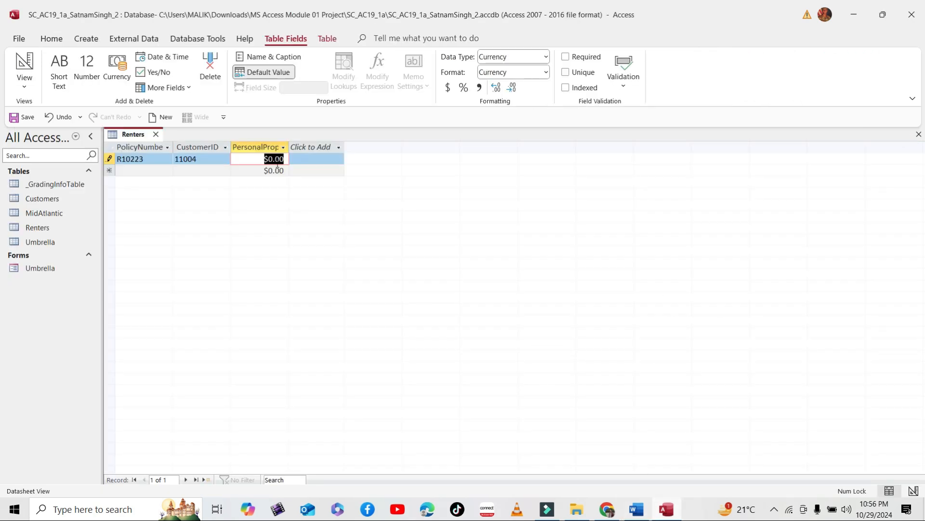
{"action": "key", "text": "ctrl+v"}
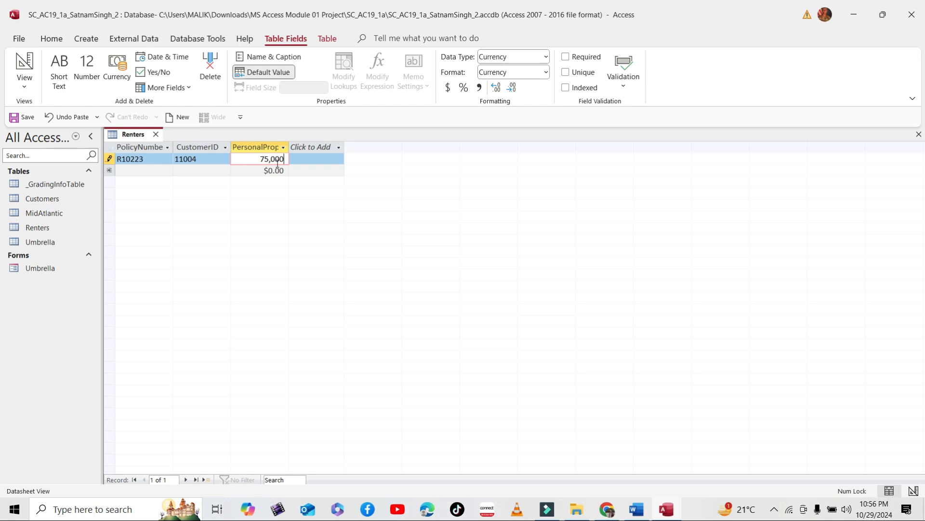
{"action": "left_click", "coordinate": [226, 159]}
Recheck instruction 2 in Word, return to Access, and save and close the Renters table
{"action": "left_click", "coordinate": [629, 516]}
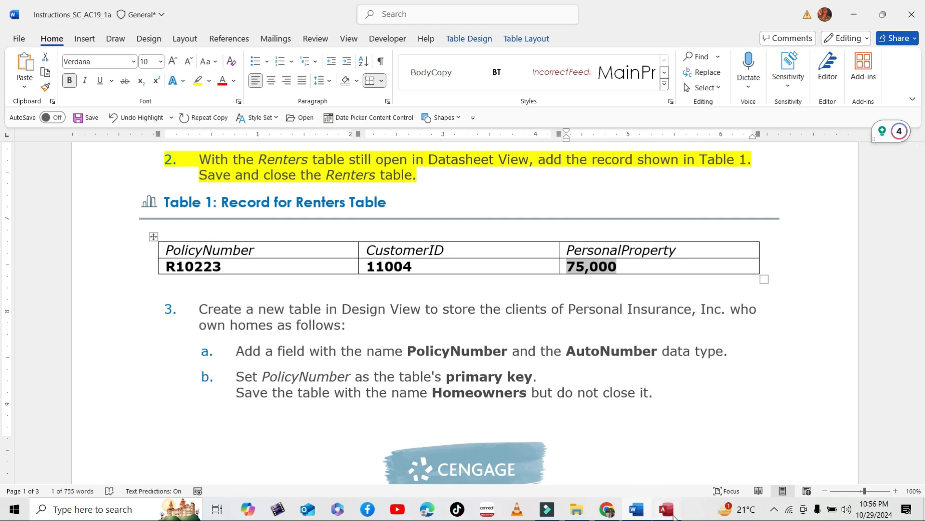
{"action": "left_click", "coordinate": [667, 509]}
{"action": "right_click", "coordinate": [135, 136]}
{"action": "left_click", "coordinate": [154, 140]}
{"action": "left_click", "coordinate": [156, 134]}
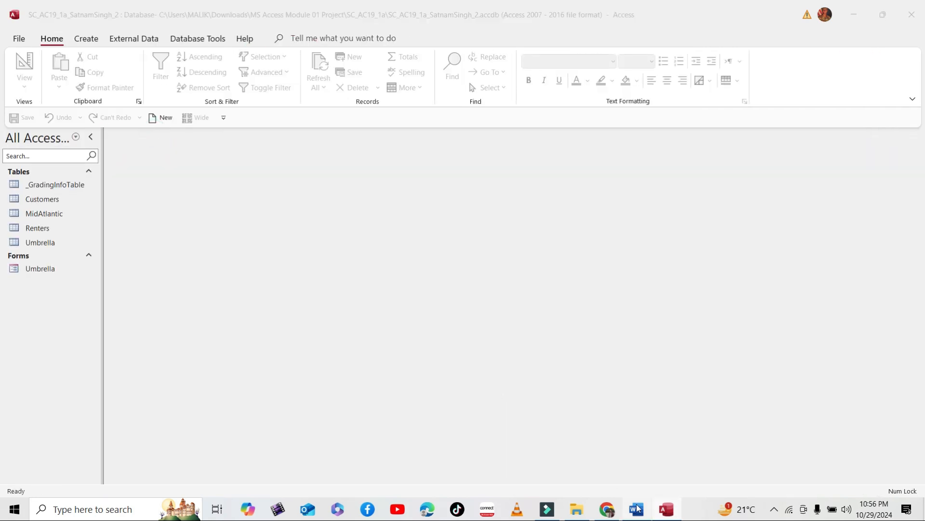
Switch to the Word instructions and highlight the text of instruction 3 in yellow
{"action": "left_click", "coordinate": [635, 507]}
{"action": "scroll", "coordinate": [276, 252], "scroll_direction": "down", "scroll_amount": 2}
{"action": "left_click_drag", "start_coordinate": [201, 262], "coordinate": [375, 277]}
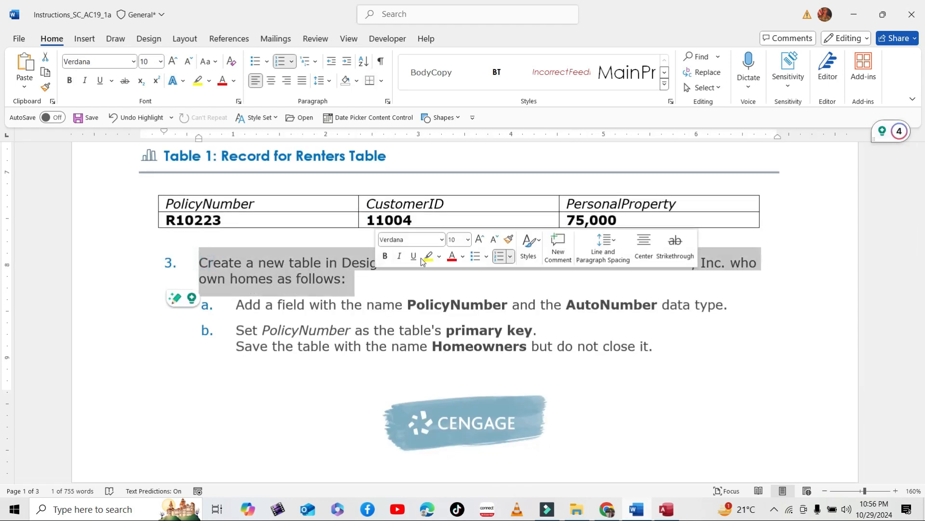
{"action": "left_click", "coordinate": [432, 257]}
{"action": "left_click", "coordinate": [382, 269]}
Review item a of instruction 3, switch to Access, and create a new table in Design View
{"action": "scroll", "coordinate": [382, 269], "scroll_direction": "down", "scroll_amount": 2}
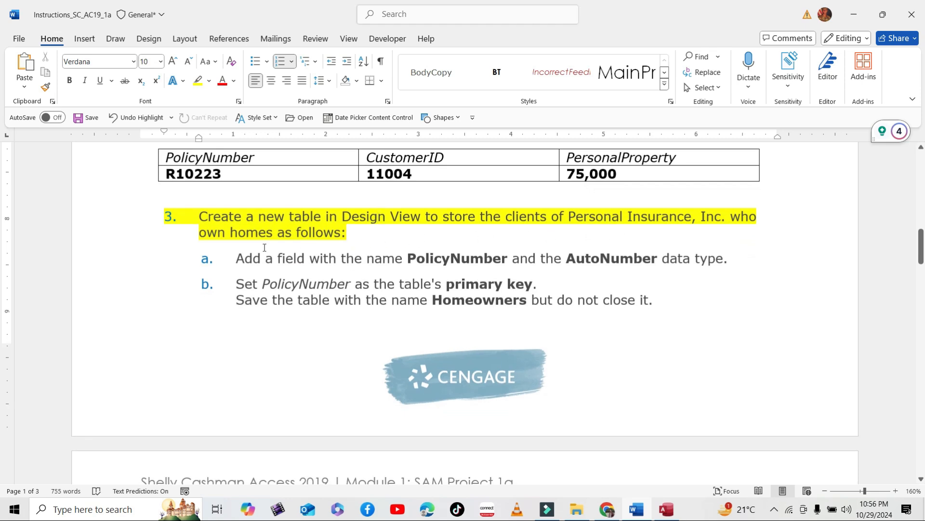
{"action": "scroll", "coordinate": [303, 255], "scroll_direction": "down", "scroll_amount": 2}
{"action": "left_click_drag", "start_coordinate": [236, 212], "coordinate": [728, 213]}
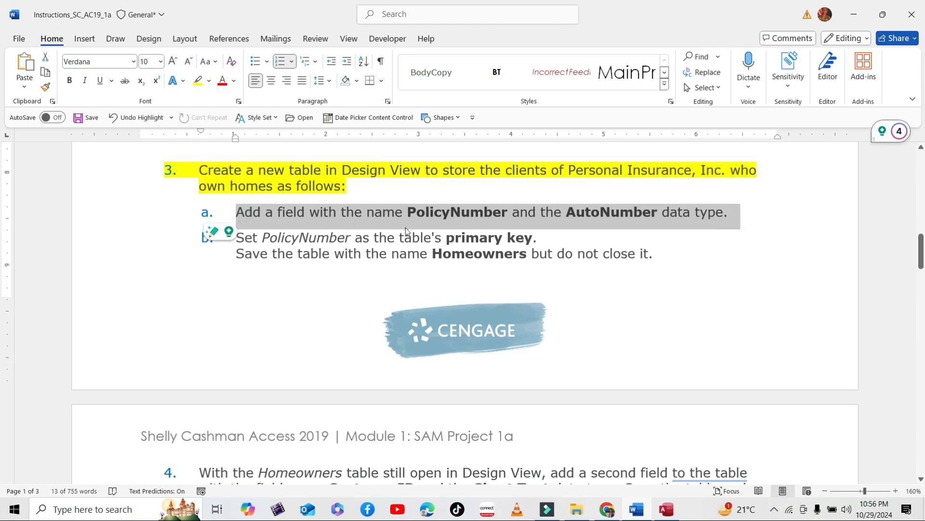
{"action": "left_click", "coordinate": [666, 509]}
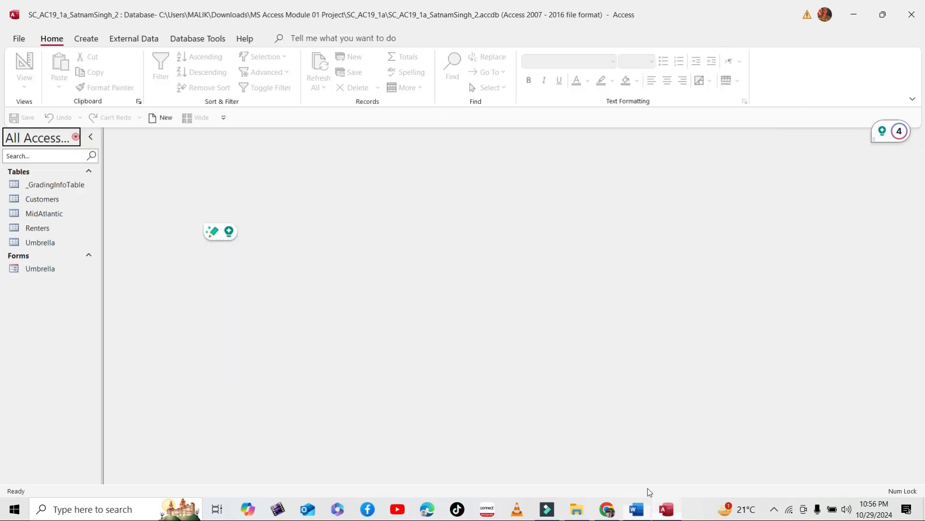
{"action": "left_click", "coordinate": [87, 39]}
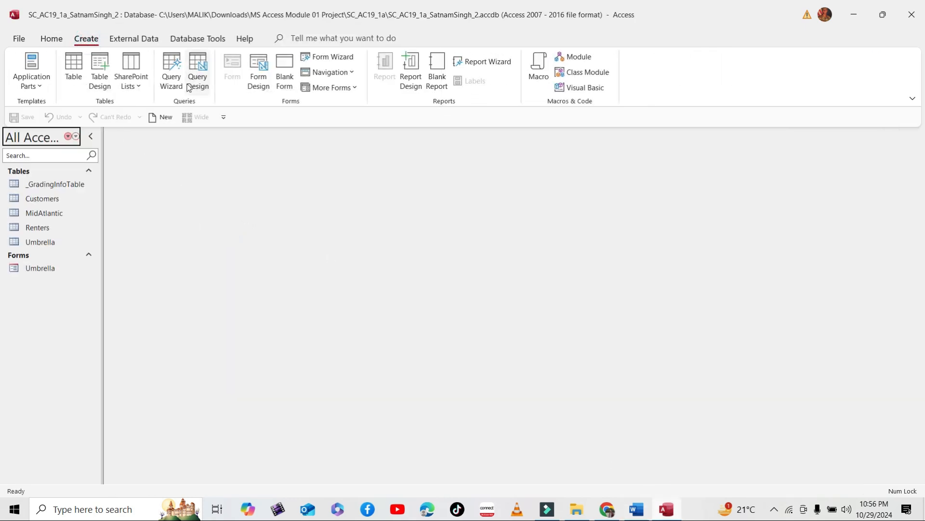
{"action": "left_click", "coordinate": [99, 81]}
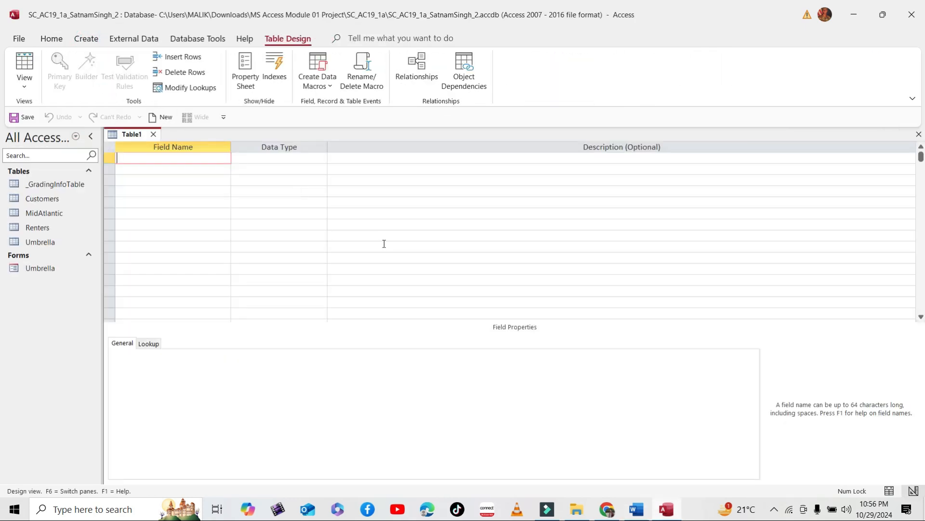
Copy the field name PolicyNumber from the Word instructions and paste it as the new table's first field name in Access
{"action": "left_click", "coordinate": [636, 510]}
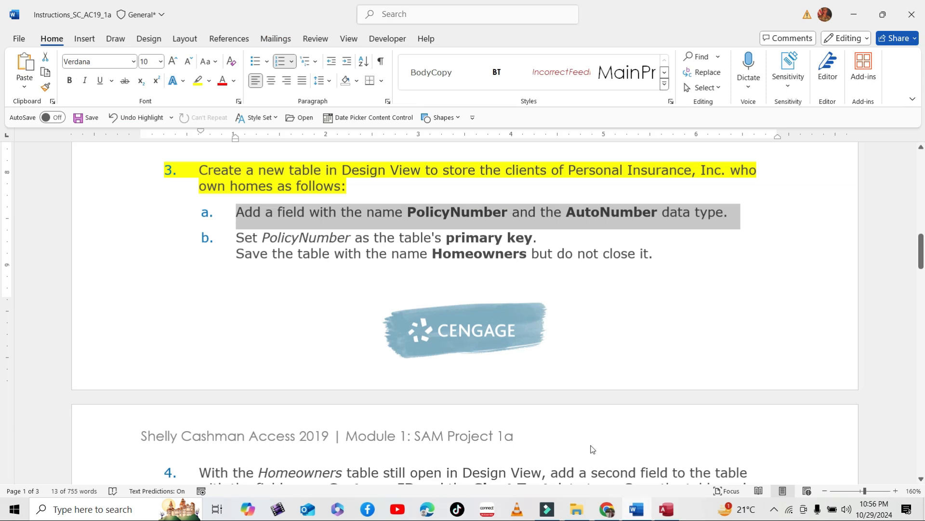
{"action": "left_click", "coordinate": [416, 213]}
{"action": "left_click_drag", "start_coordinate": [408, 213], "coordinate": [505, 213]}
{"action": "right_click", "coordinate": [490, 218]}
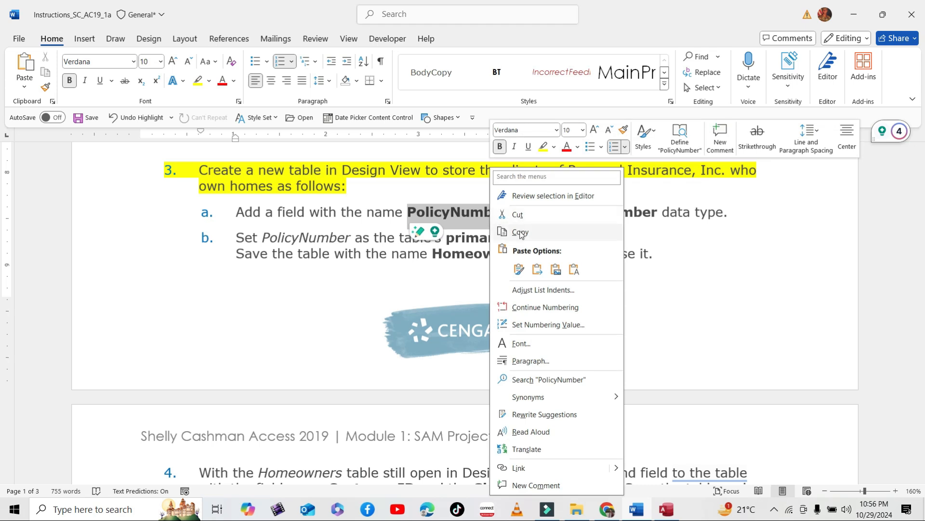
{"action": "left_click", "coordinate": [516, 231]}
{"action": "left_click", "coordinate": [666, 509]}
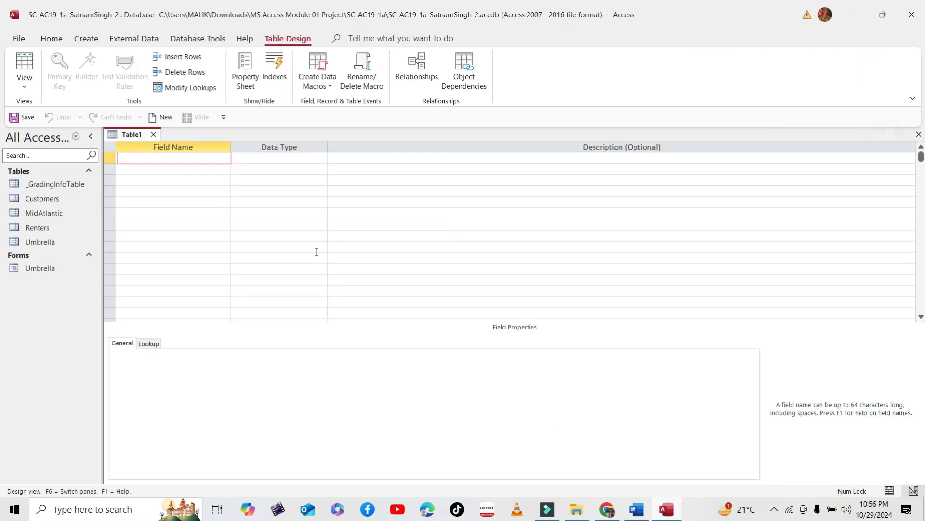
{"action": "key", "text": "ctrl+v"}
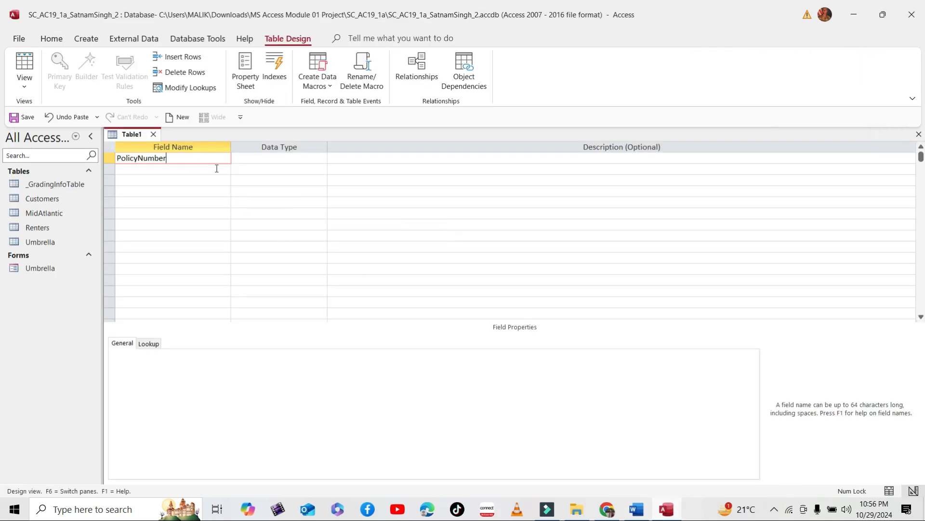
Set the data type of the PolicyNumber field to AutoNumber
{"action": "left_click", "coordinate": [289, 161]}
{"action": "left_click", "coordinate": [321, 159]}
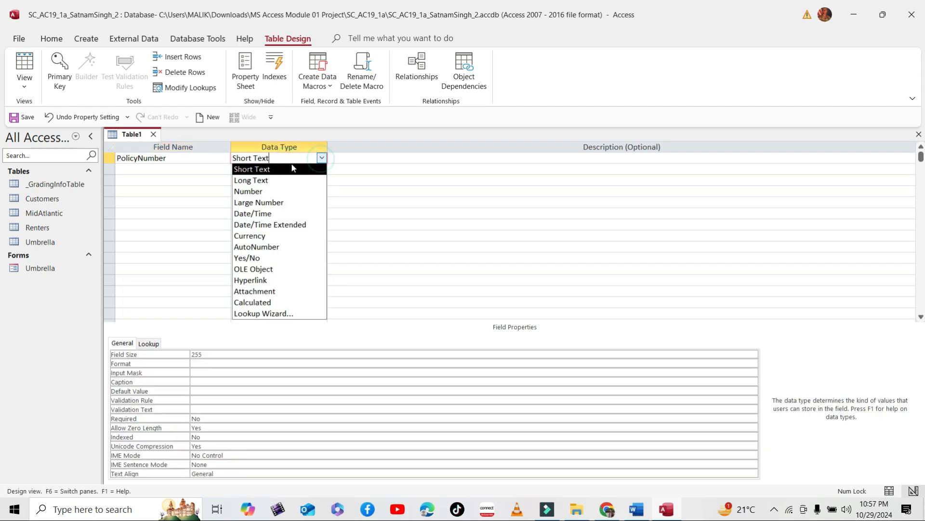
{"action": "left_click", "coordinate": [269, 246]}
{"action": "left_click", "coordinate": [148, 169]}
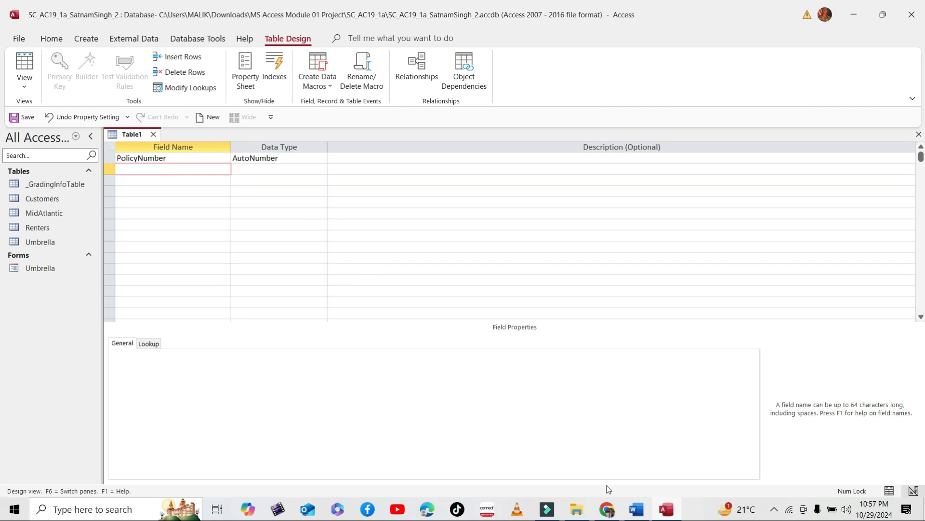
Check item b of instruction 3 in Word, switch back to Access, and set the PolicyNumber field as the primary key
{"action": "left_click", "coordinate": [636, 508]}
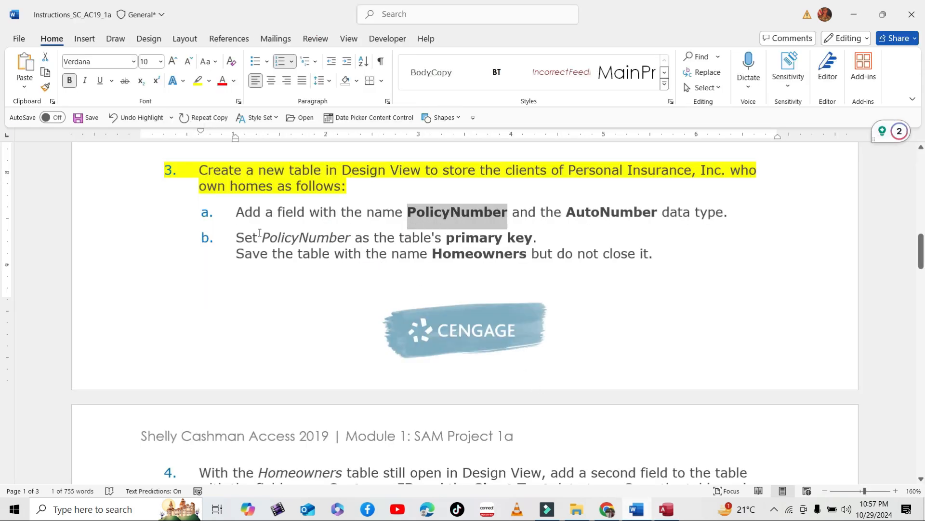
{"action": "left_click_drag", "start_coordinate": [236, 238], "coordinate": [660, 254]}
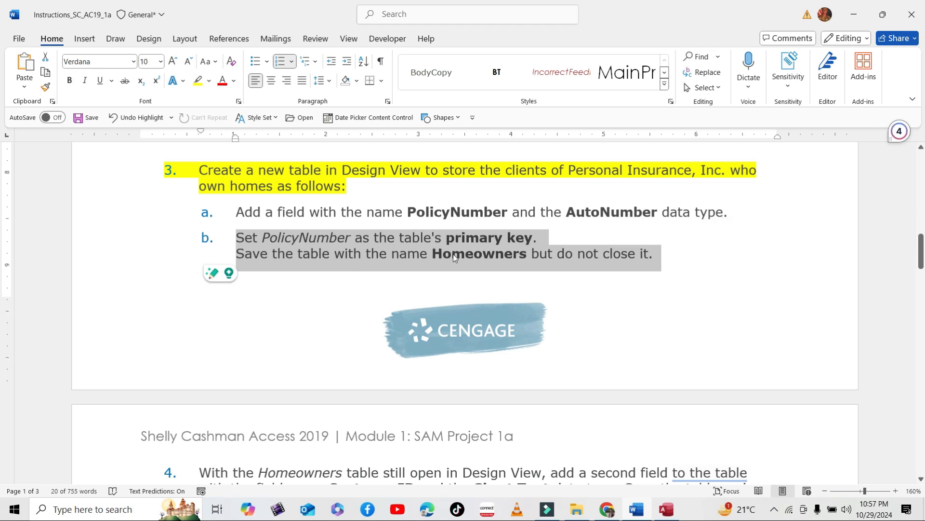
{"action": "left_click", "coordinate": [666, 509]}
{"action": "left_click", "coordinate": [188, 158]}
{"action": "left_click", "coordinate": [52, 76]}
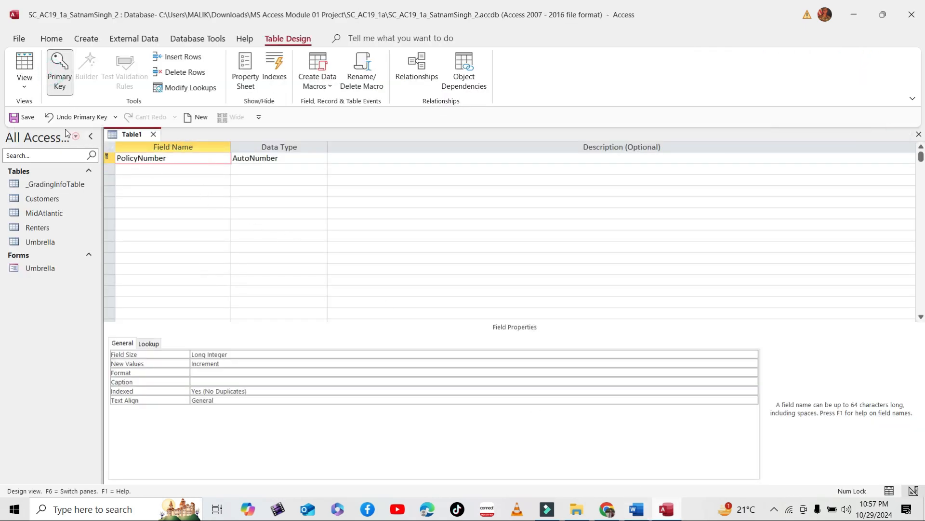
Save the new table as Homeowners, copying the name from item b of instruction 3 in the Word document
{"action": "left_click", "coordinate": [16, 119]}
{"action": "left_click", "coordinate": [636, 509]}
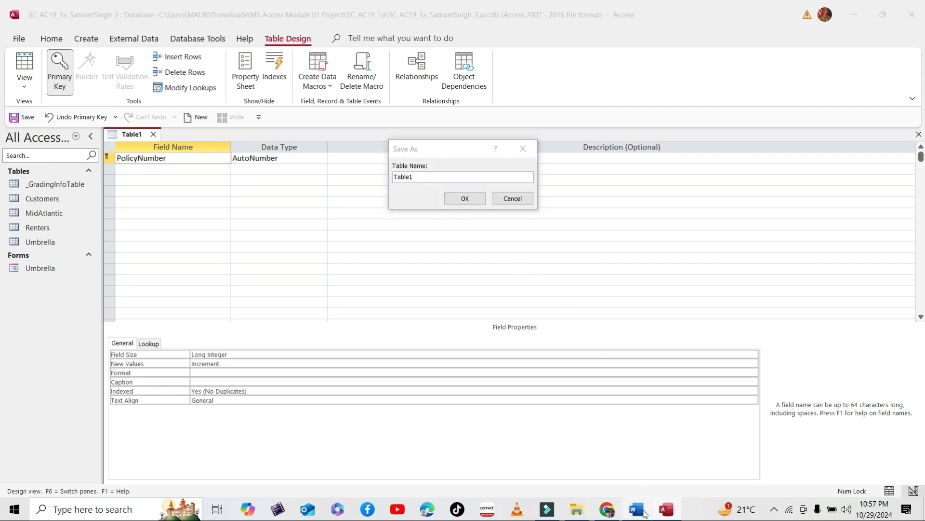
{"action": "left_click", "coordinate": [341, 269]}
{"action": "left_click_drag", "start_coordinate": [236, 254], "coordinate": [658, 246]}
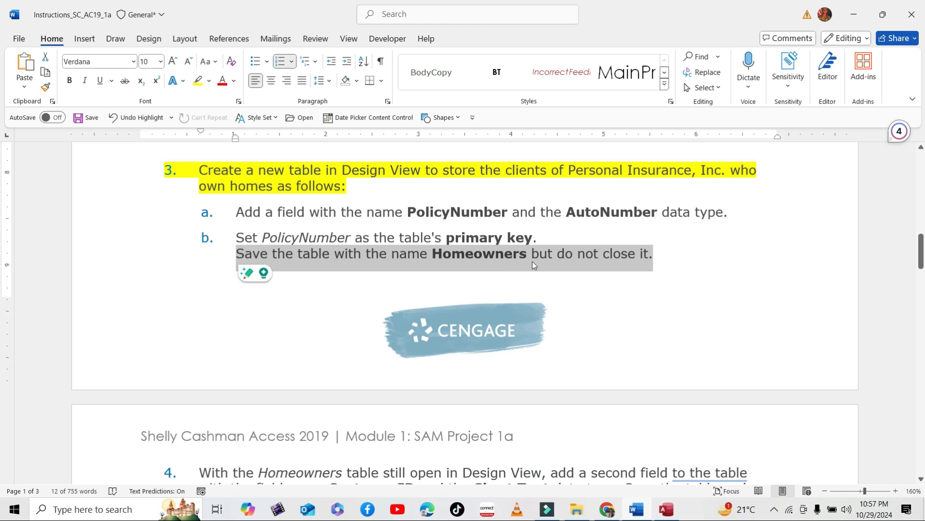
{"action": "left_click", "coordinate": [434, 252]}
{"action": "left_click_drag", "start_coordinate": [434, 252], "coordinate": [514, 261]}
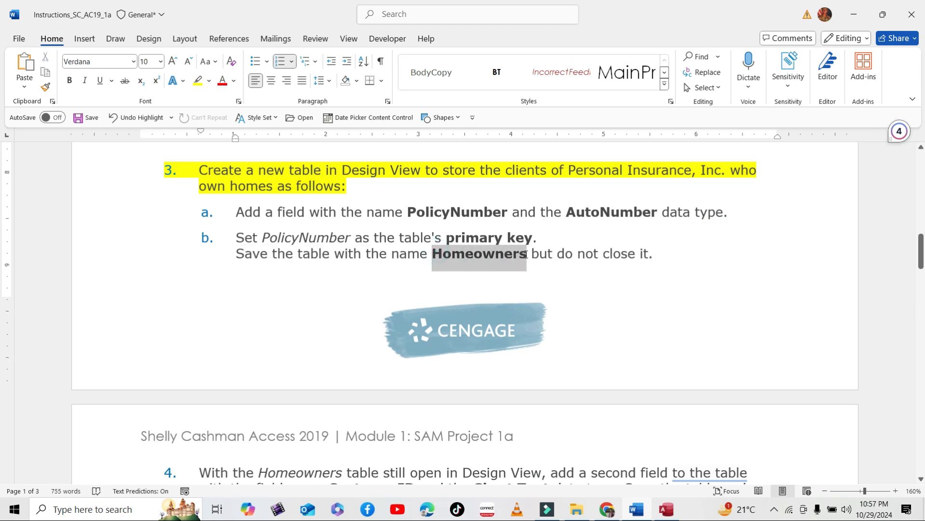
{"action": "right_click", "coordinate": [513, 261]}
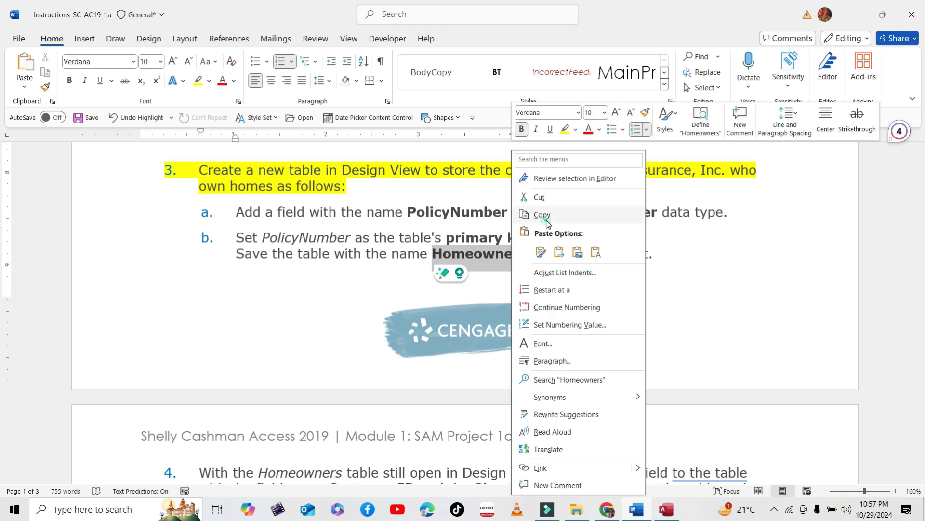
{"action": "left_click", "coordinate": [546, 221]}
{"action": "key", "text": "alt+Tab"}
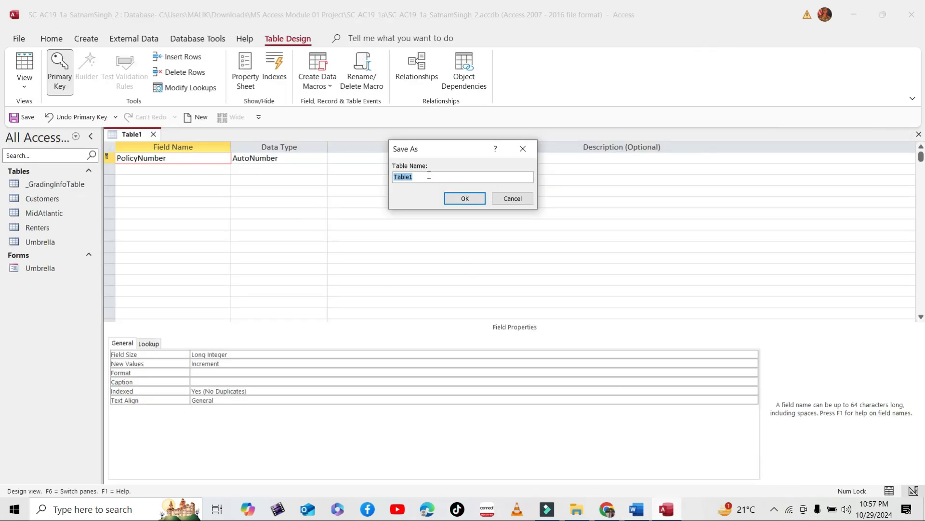
{"action": "key", "text": "ctrl+v"}
{"action": "left_click", "coordinate": [465, 198]}
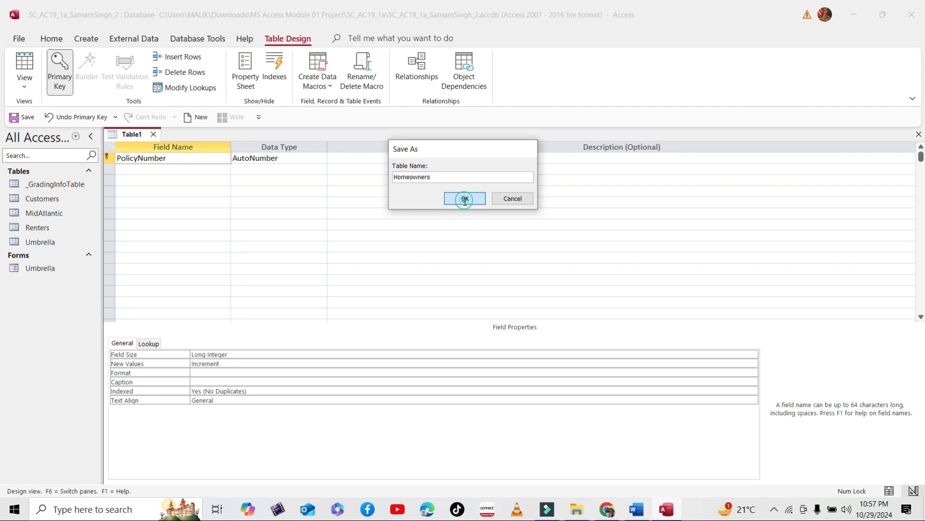
Switch to the Word instructions and highlight the text of instruction 4 in yellow
{"action": "left_click", "coordinate": [641, 511]}
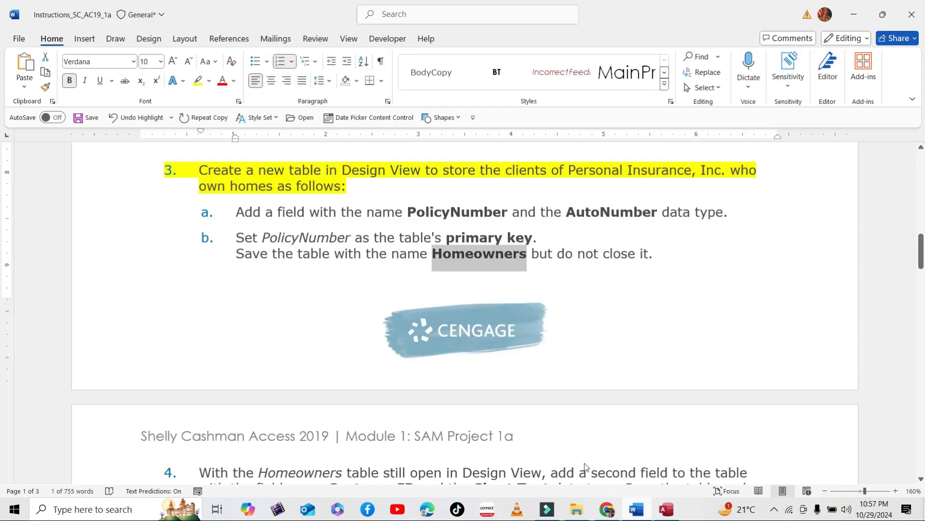
{"action": "scroll", "coordinate": [550, 309], "scroll_direction": "down", "scroll_amount": 8}
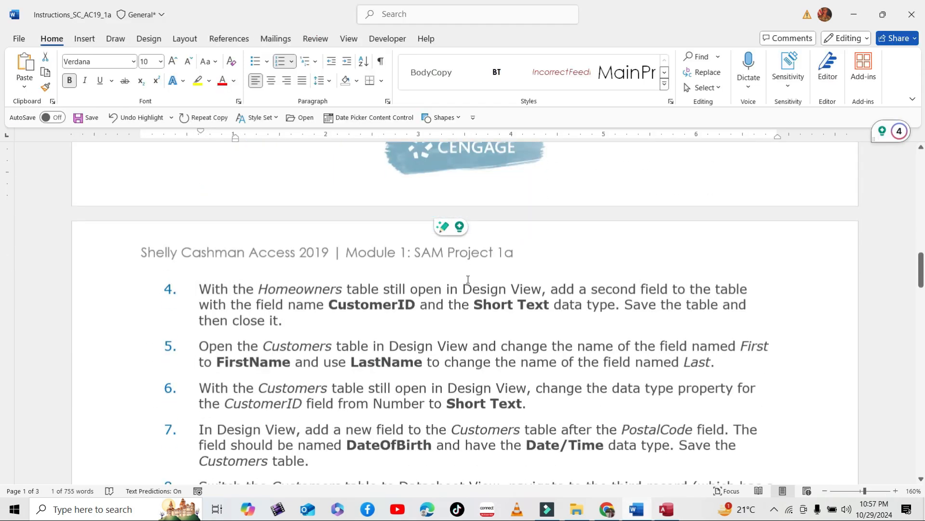
{"action": "left_click_drag", "start_coordinate": [202, 241], "coordinate": [329, 277]}
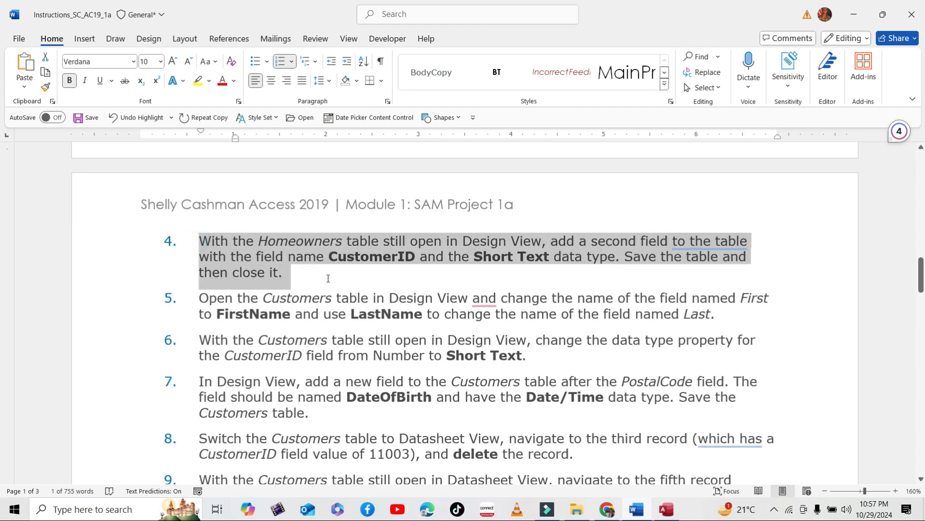
{"action": "left_click", "coordinate": [380, 258]}
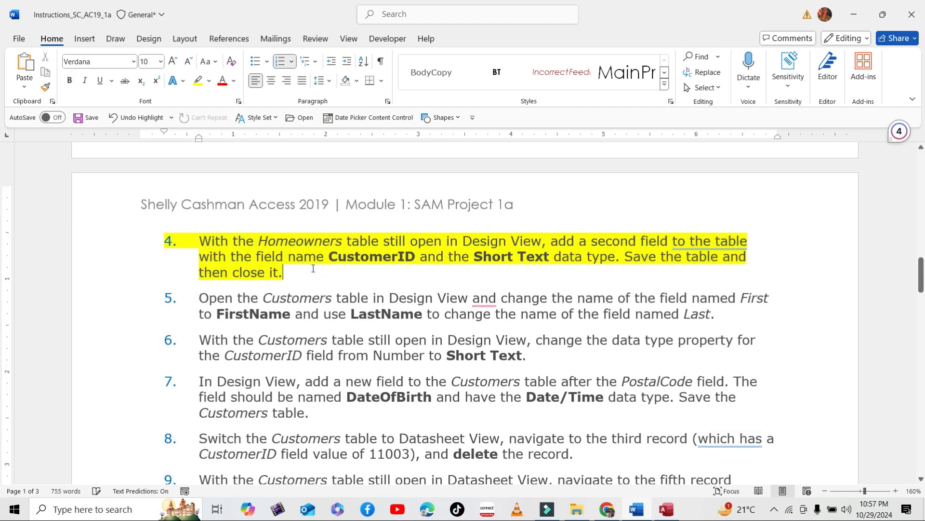
Copy the field name CustomerID from instruction 4 and paste it in Access as the Homeowners table's second field, with the Short Text data type
{"action": "scroll", "coordinate": [312, 267], "scroll_direction": "down", "scroll_amount": 2}
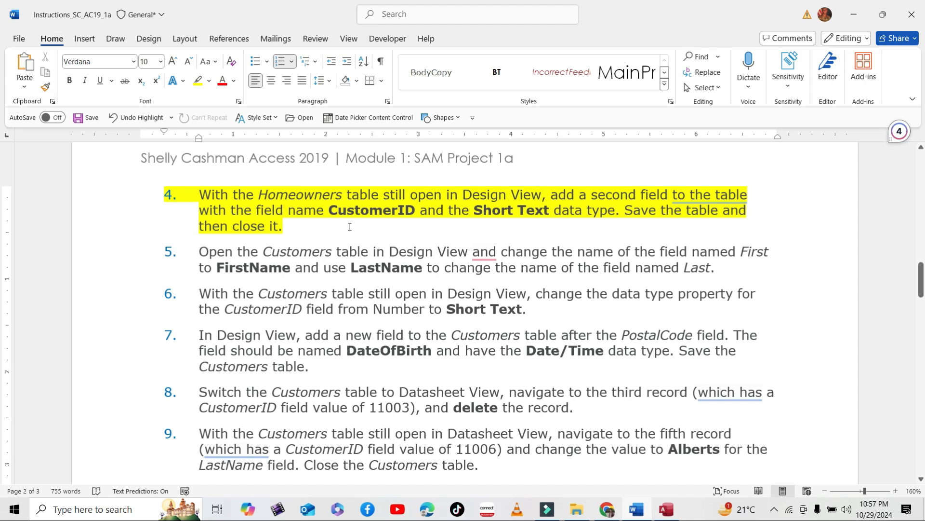
{"action": "left_click_drag", "start_coordinate": [331, 210], "coordinate": [408, 211]}
{"action": "right_click", "coordinate": [407, 211]}
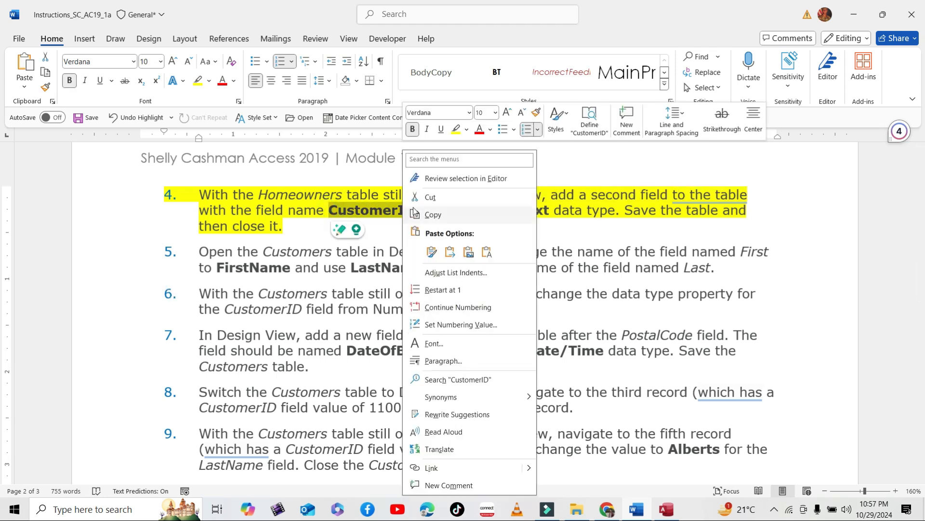
{"action": "left_click", "coordinate": [423, 212]}
{"action": "left_click", "coordinate": [666, 509]}
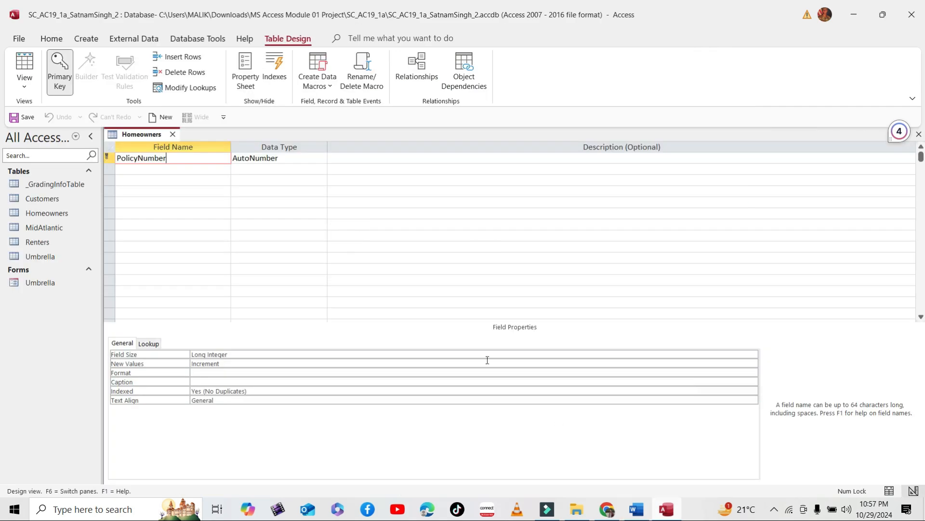
{"action": "left_click", "coordinate": [172, 170]}
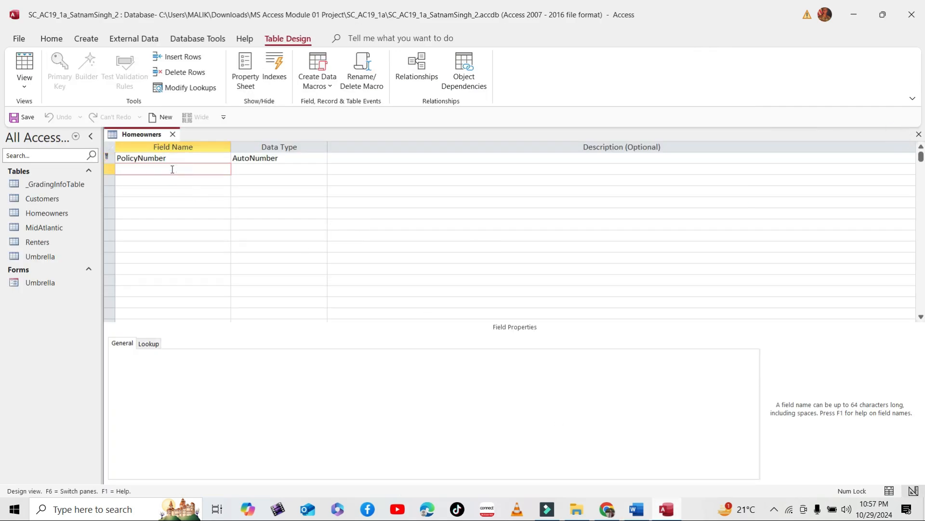
{"action": "key", "text": "ctrl+v"}
{"action": "left_click", "coordinate": [253, 169]}
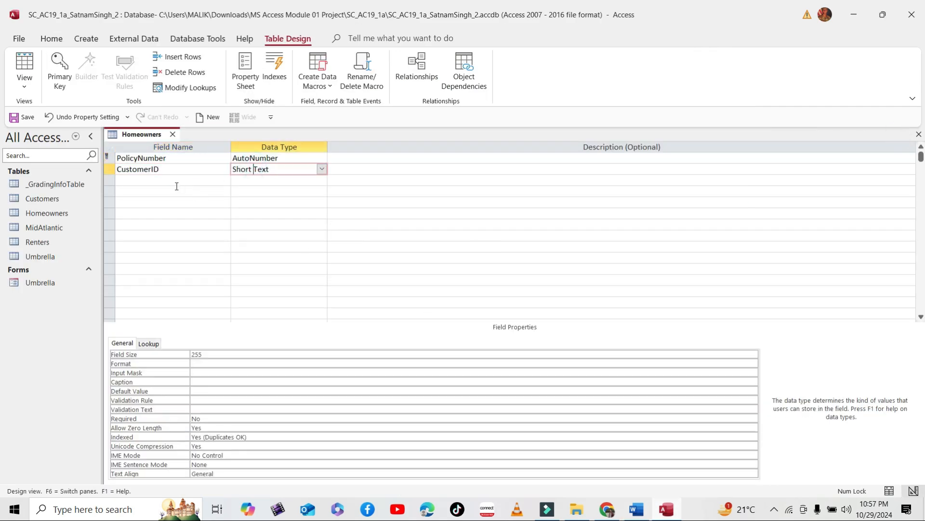
Save the Homeowners table, check the end of instruction 4 in Word, and close the table in Access
{"action": "left_click", "coordinate": [167, 173]}
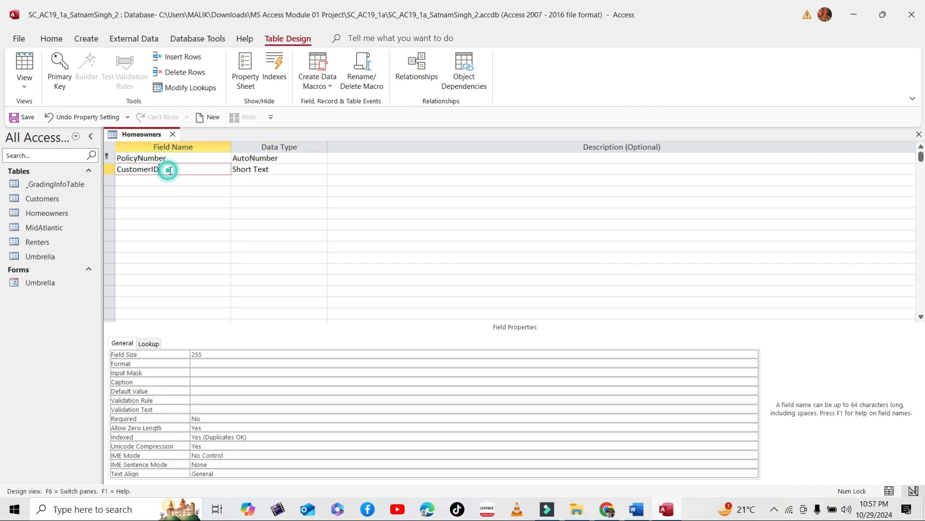
{"action": "left_click", "coordinate": [28, 120]}
{"action": "left_click", "coordinate": [641, 504]}
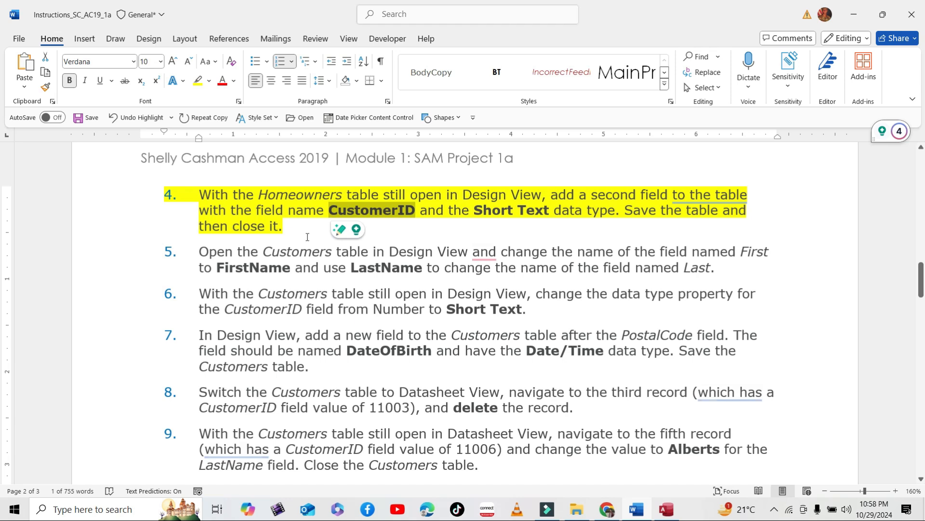
{"action": "left_click", "coordinate": [633, 211], "text": "ctrl"}
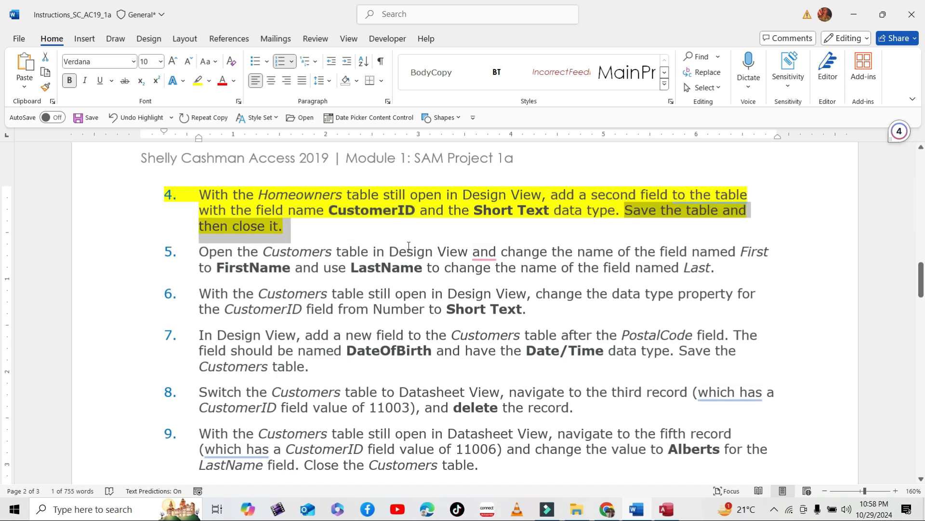
{"action": "left_click", "coordinate": [671, 514]}
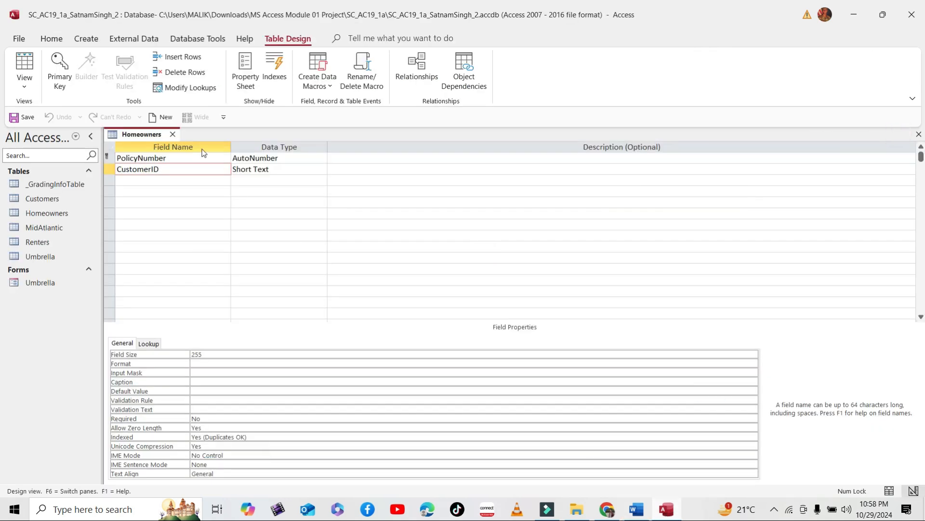
{"action": "right_click", "coordinate": [150, 137]}
{"action": "left_click", "coordinate": [182, 159]}
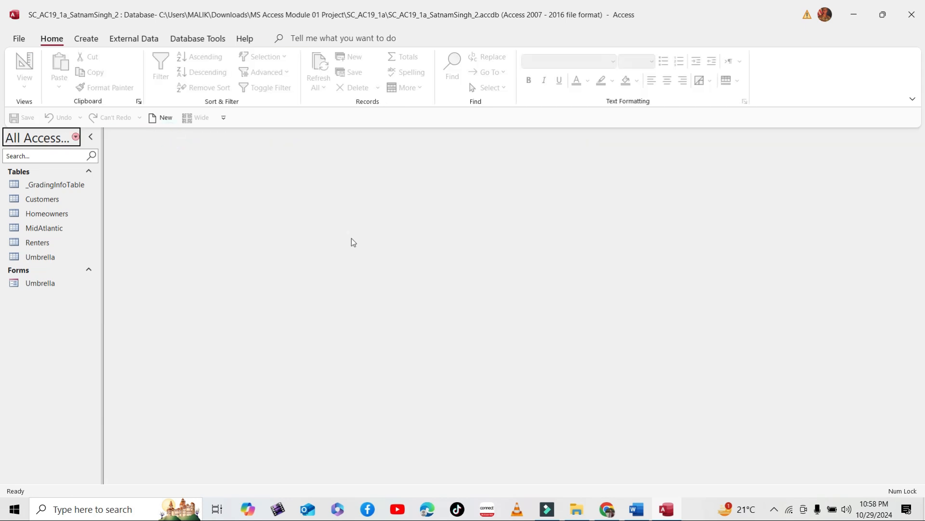
In the Word instructions, highlight instruction 5 in yellow and remove the highlight from instruction 4
{"action": "left_click", "coordinate": [637, 510]}
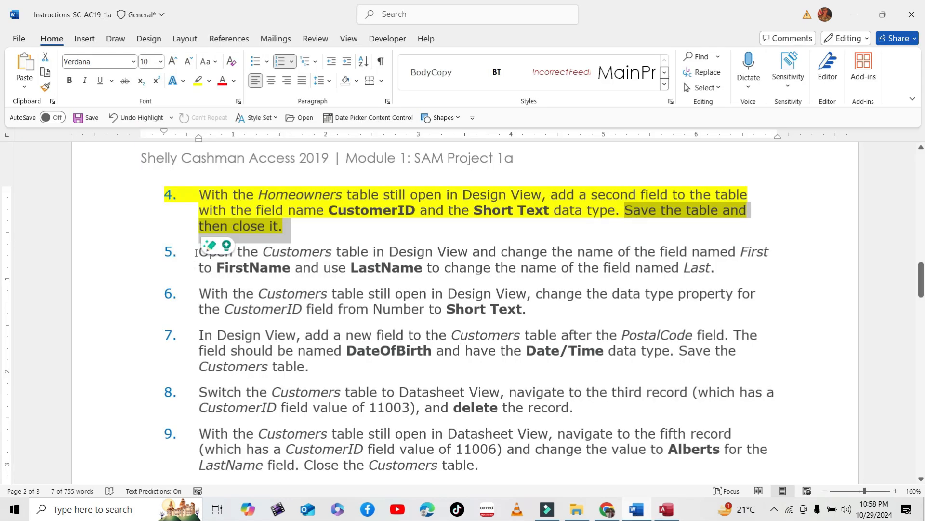
{"action": "left_click_drag", "start_coordinate": [197, 252], "coordinate": [718, 273]}
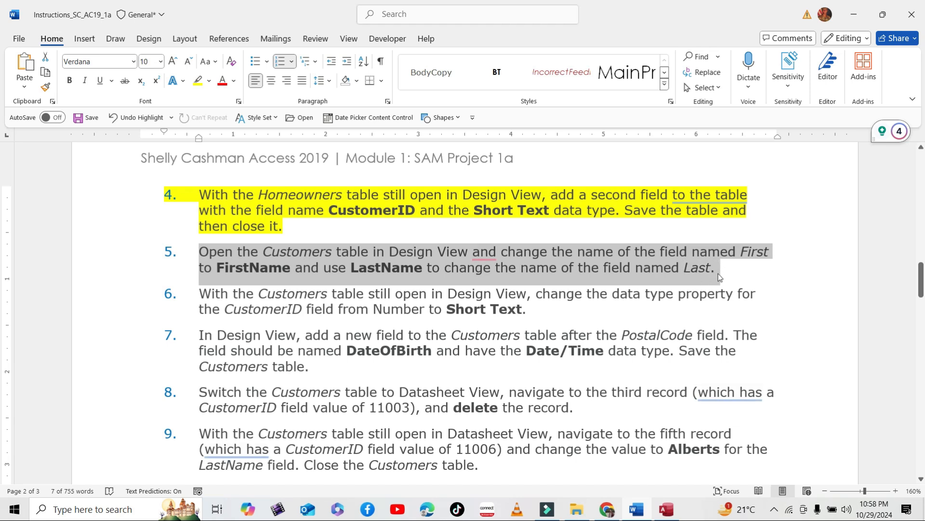
{"action": "left_click", "coordinate": [644, 253]}
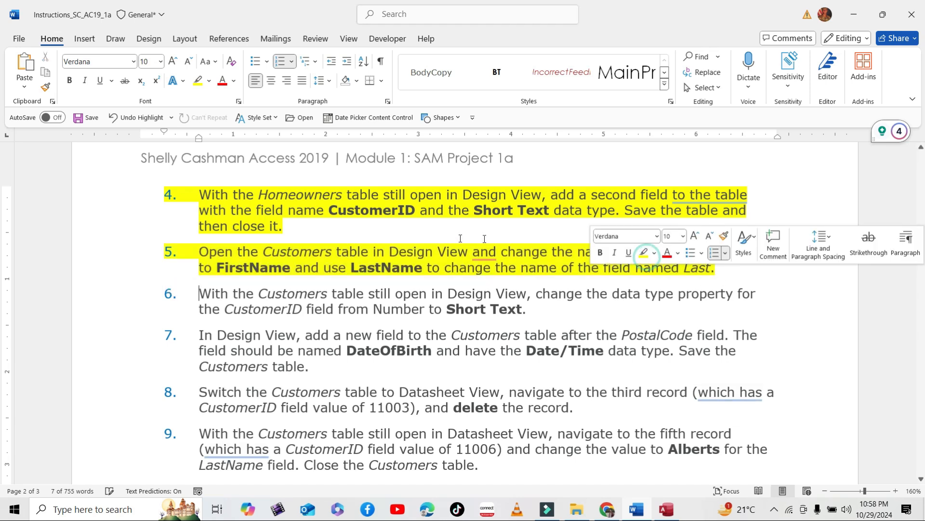
{"action": "left_click_drag", "start_coordinate": [296, 228], "coordinate": [220, 200]}
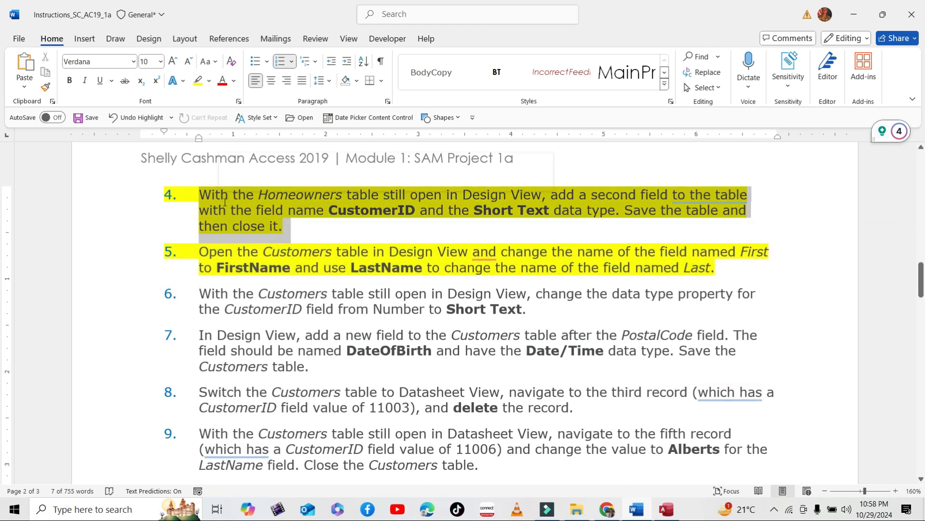
{"action": "left_click", "coordinate": [284, 180]}
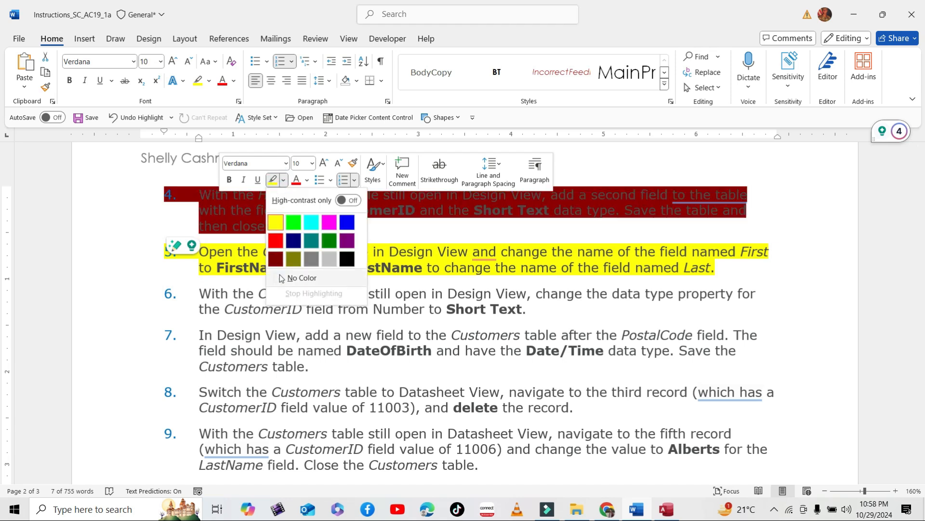
{"action": "left_click", "coordinate": [248, 269]}
Switch to Access and open the Customers table in Design View
{"action": "scroll", "coordinate": [348, 254], "scroll_direction": "down", "scroll_amount": 1}
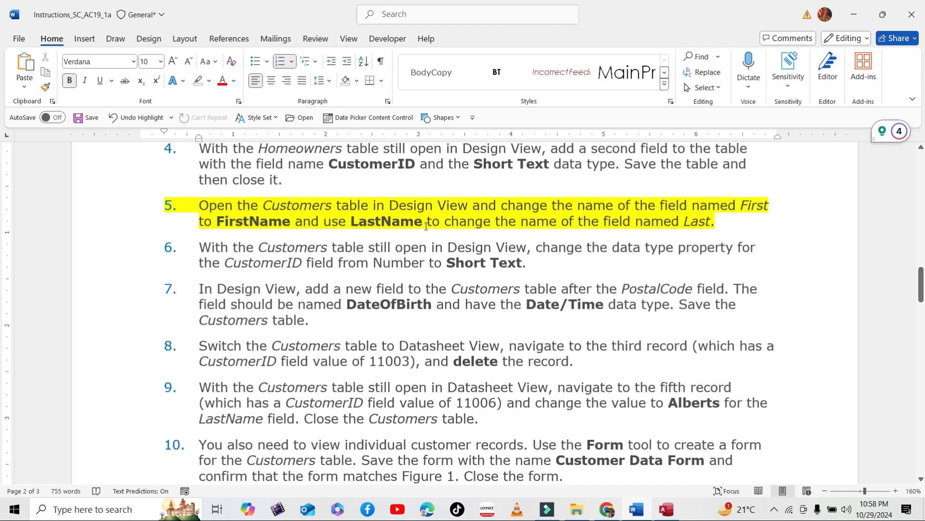
{"action": "left_click", "coordinate": [661, 511]}
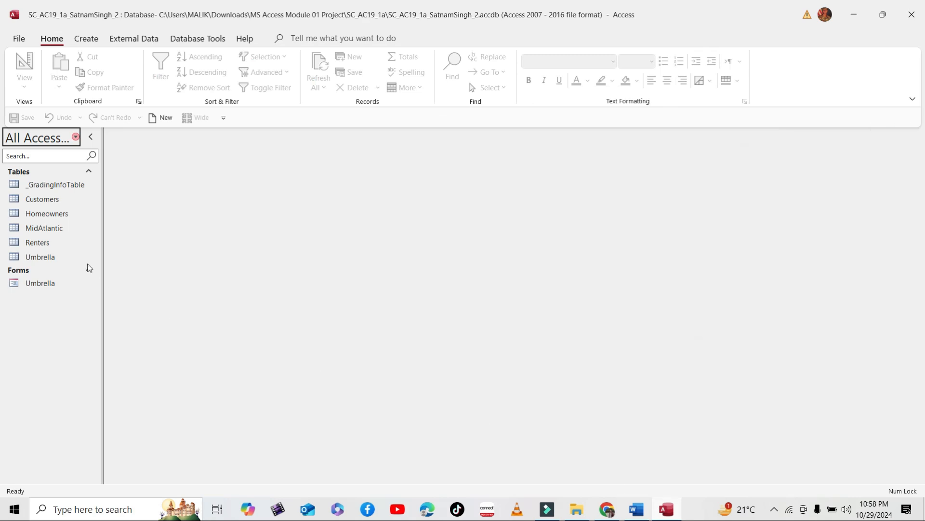
{"action": "right_click", "coordinate": [53, 200]}
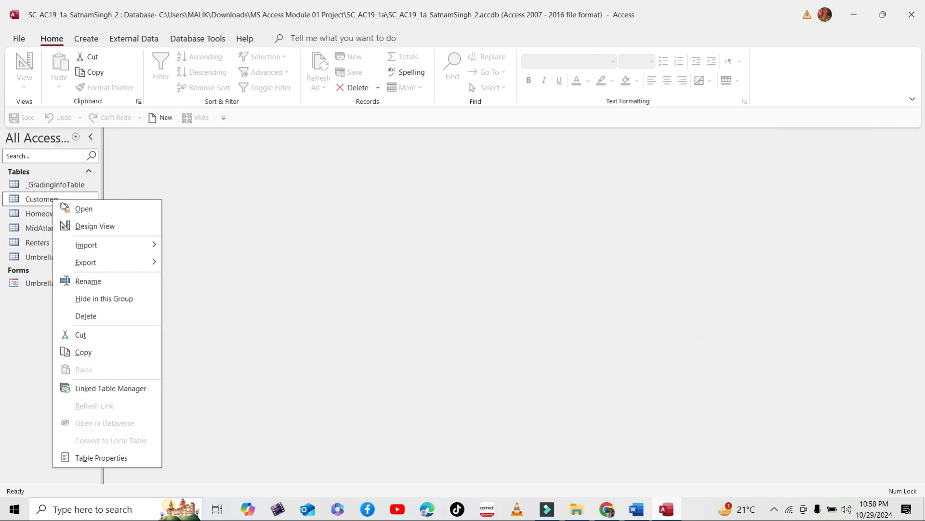
{"action": "left_click", "coordinate": [77, 226]}
Copy the field name FirstName from instruction 5 in Word and paste it in Access over the Customers table's field name First
{"action": "left_click", "coordinate": [637, 509]}
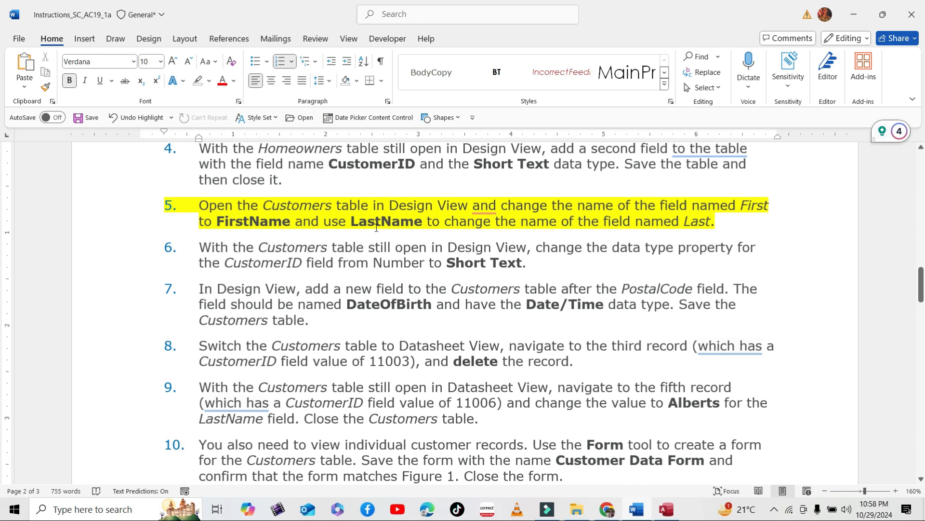
{"action": "left_click_drag", "start_coordinate": [216, 222], "coordinate": [288, 223]}
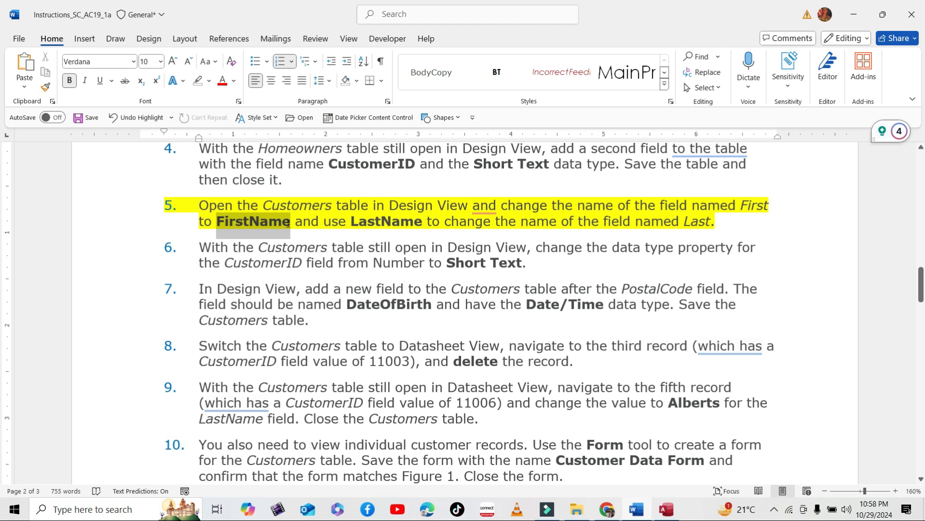
{"action": "right_click", "coordinate": [272, 229]}
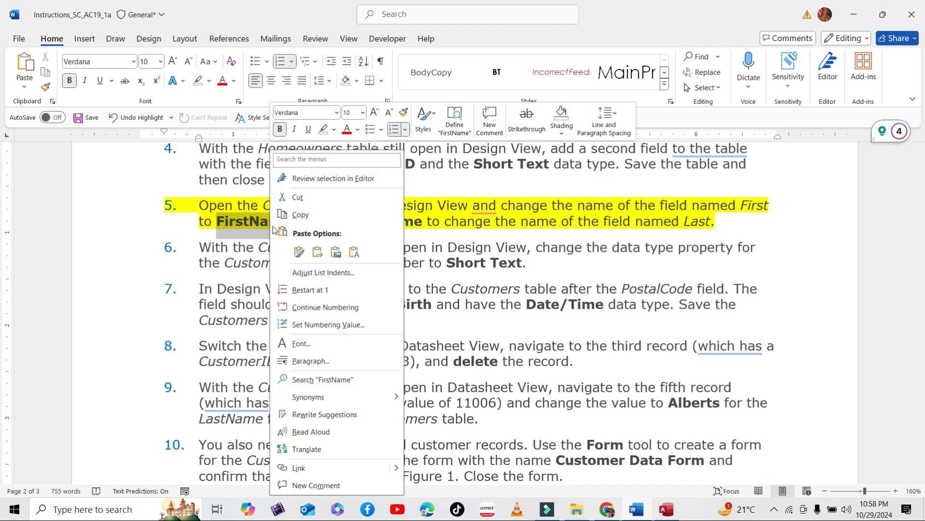
{"action": "left_click", "coordinate": [308, 215]}
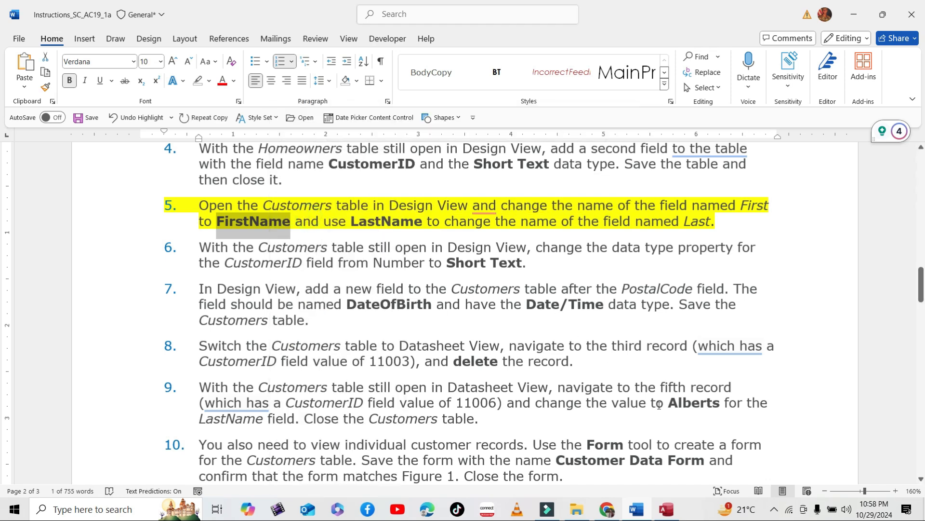
{"action": "left_click", "coordinate": [671, 516]}
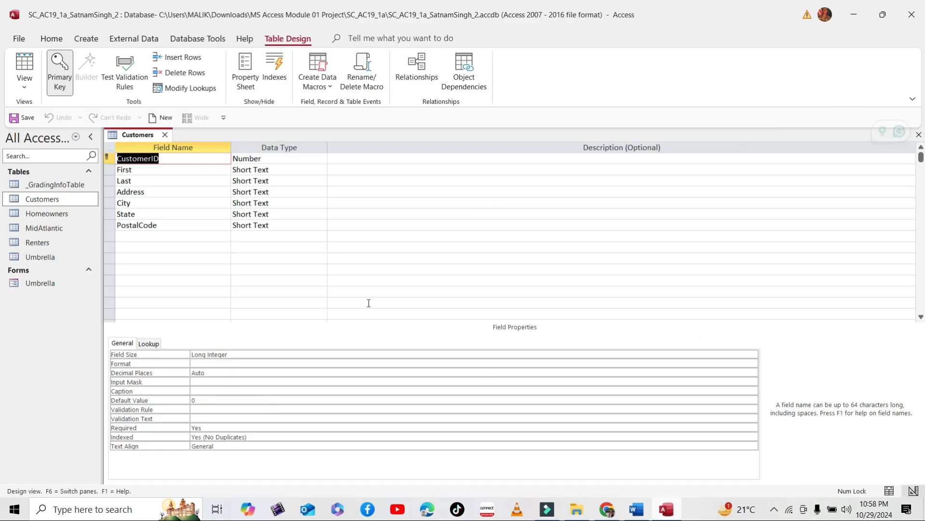
{"action": "double_click", "coordinate": [142, 169]}
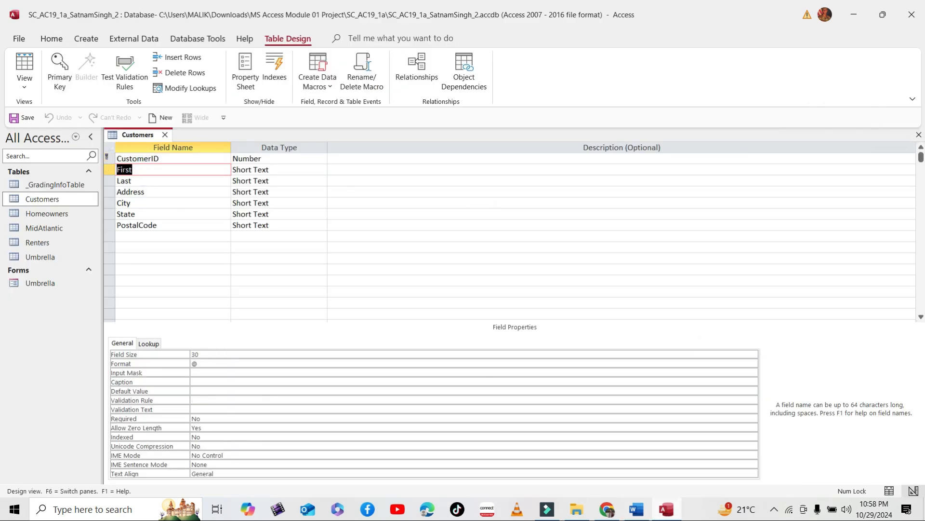
{"action": "key", "text": "ctrl+v"}
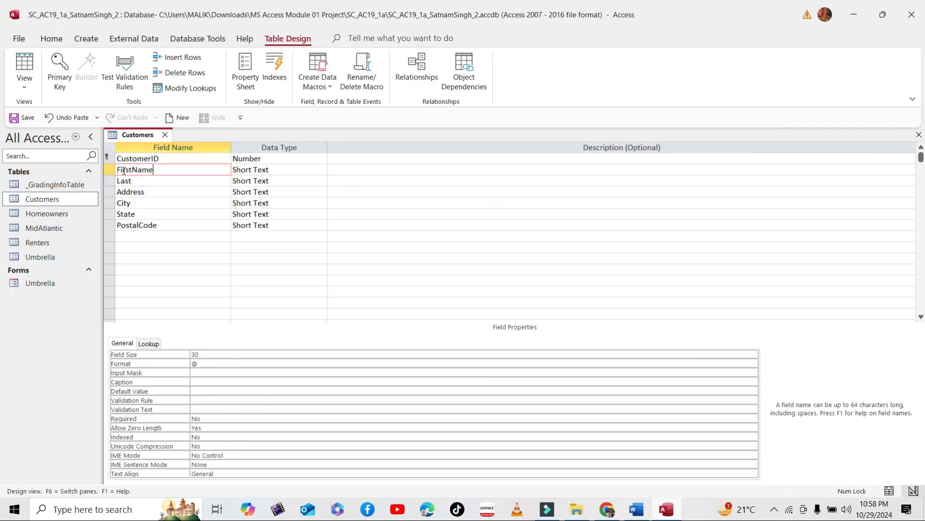
Rename the Customers table's Last field as LastName and save the table
{"action": "left_click", "coordinate": [146, 177]}
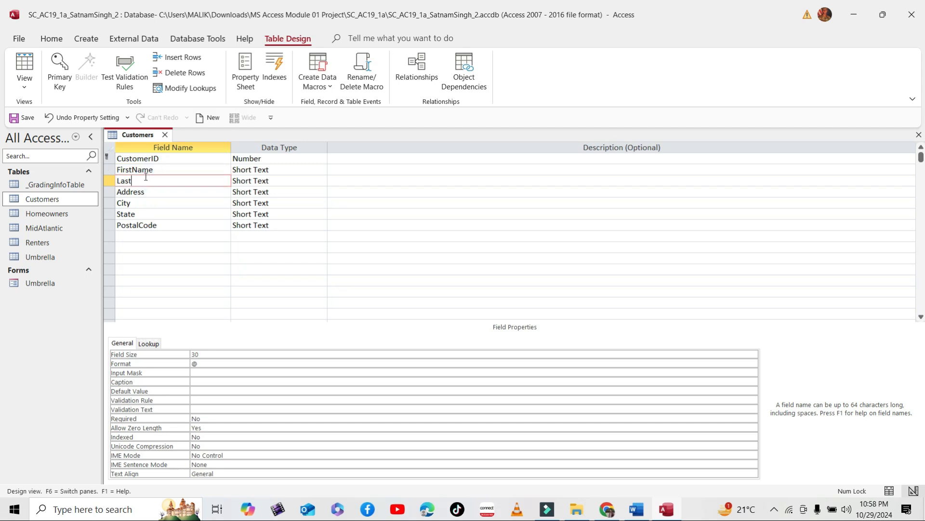
{"action": "type", "text": "N"}
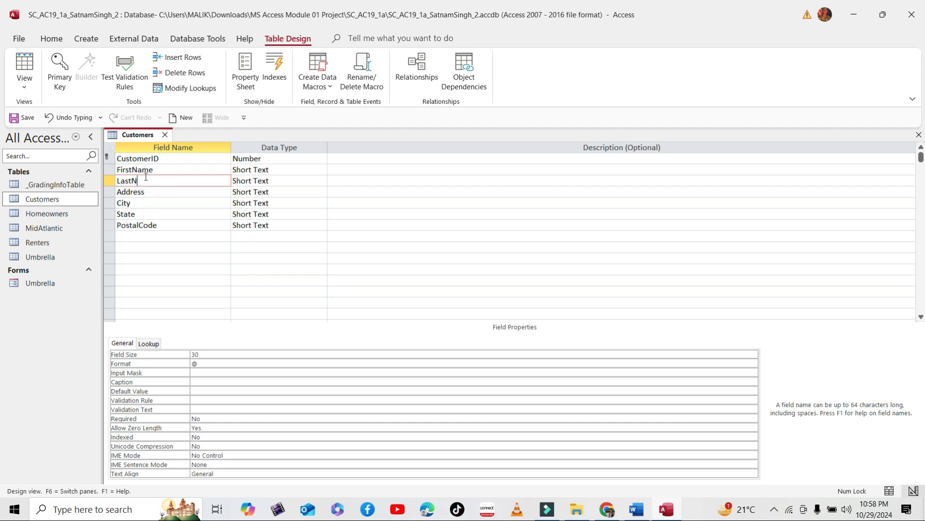
{"action": "type", "text": "ame"}
{"action": "left_click", "coordinate": [144, 192]}
{"action": "left_click", "coordinate": [21, 119]}
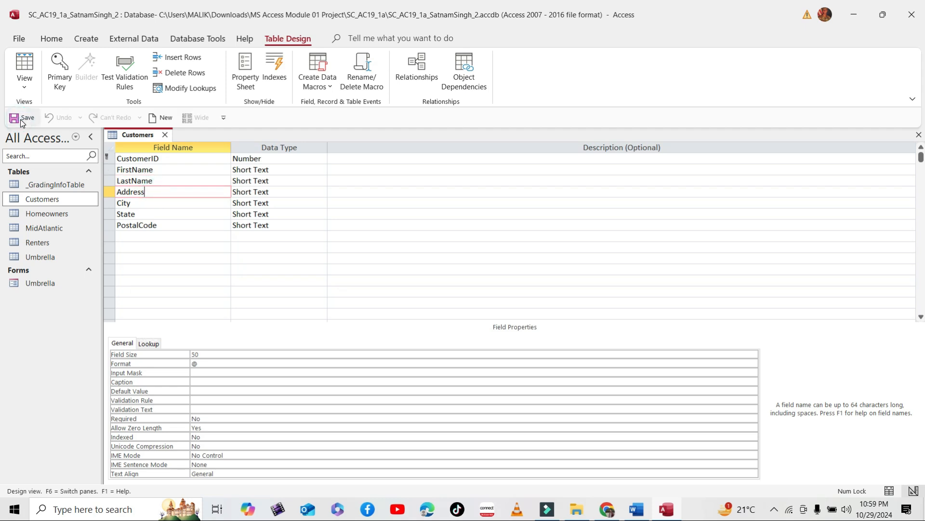
Switch to the Word instructions, recheck the end of instruction 5, and highlight instruction 6 in yellow
{"action": "left_click", "coordinate": [637, 509]}
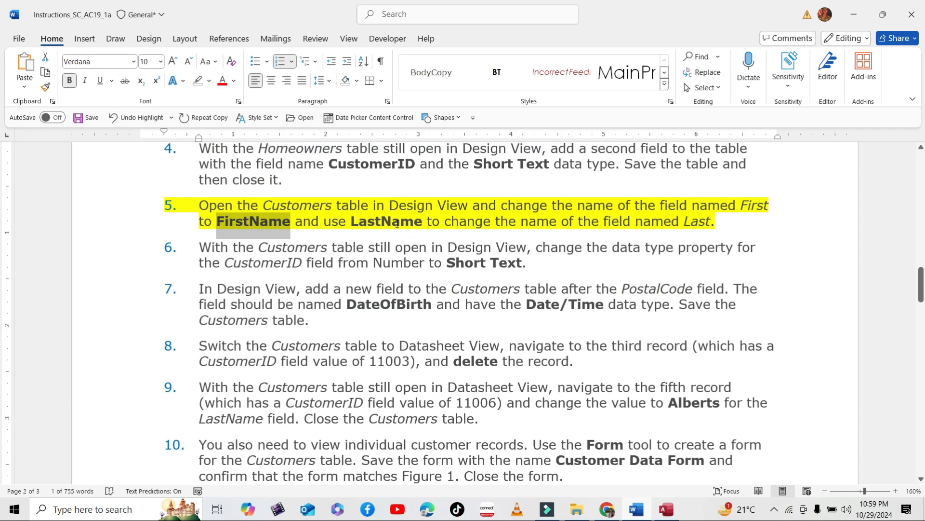
{"action": "left_click_drag", "start_coordinate": [351, 222], "coordinate": [716, 223]}
{"action": "left_click", "coordinate": [282, 248]}
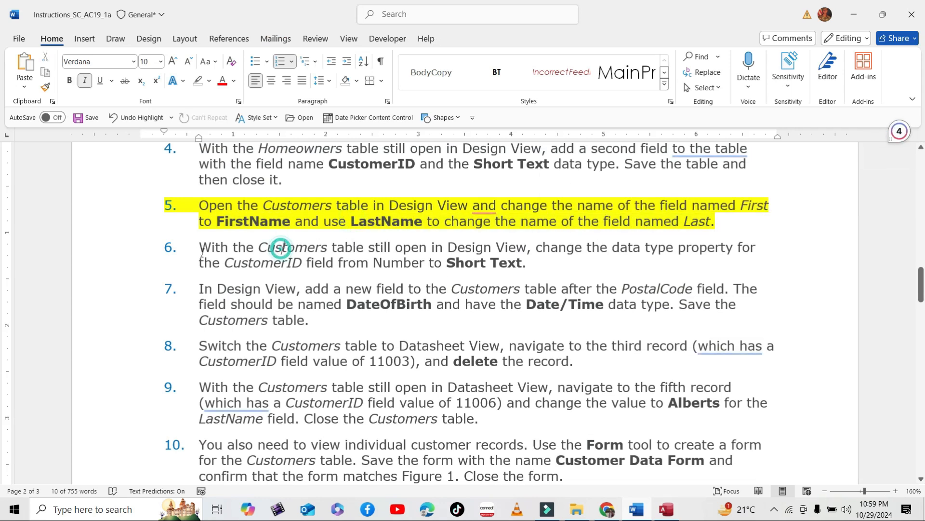
{"action": "left_click_drag", "start_coordinate": [200, 247], "coordinate": [551, 257]}
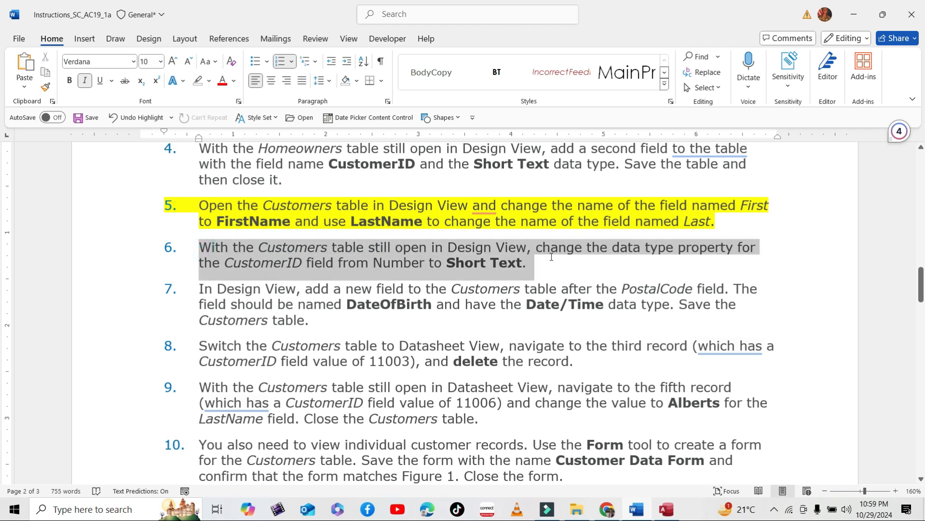
{"action": "scroll", "coordinate": [552, 257], "scroll_direction": "down", "scroll_amount": 1}
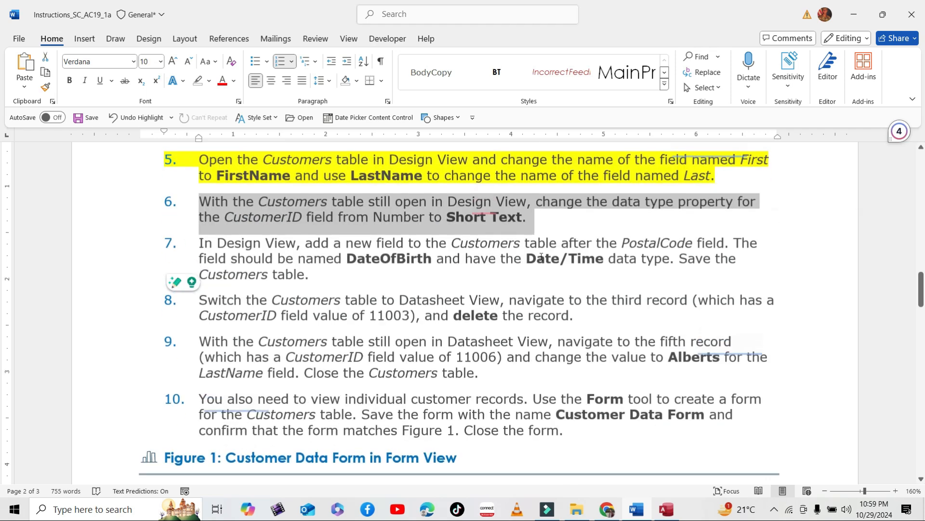
{"action": "left_click", "coordinate": [209, 80]}
{"action": "left_click", "coordinate": [200, 121]}
Remove the yellow highlight from instruction 5
{"action": "left_click", "coordinate": [390, 158]}
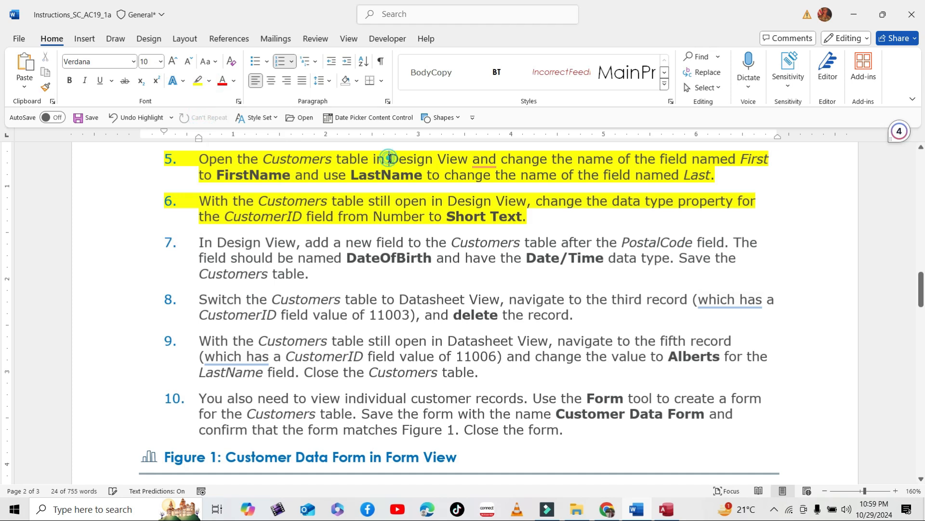
{"action": "left_click_drag", "start_coordinate": [202, 159], "coordinate": [672, 168]}
{"action": "left_click", "coordinate": [658, 149]}
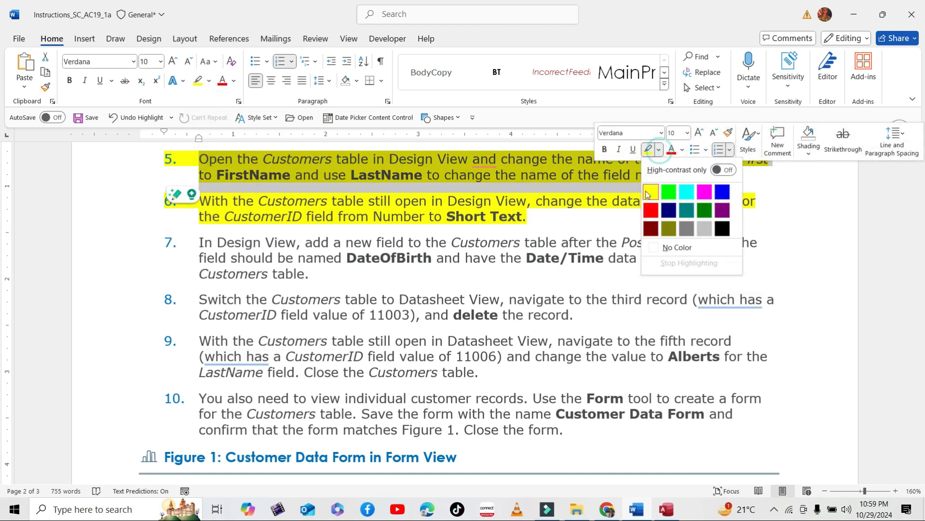
{"action": "left_click", "coordinate": [656, 244]}
{"action": "left_click", "coordinate": [411, 215]}
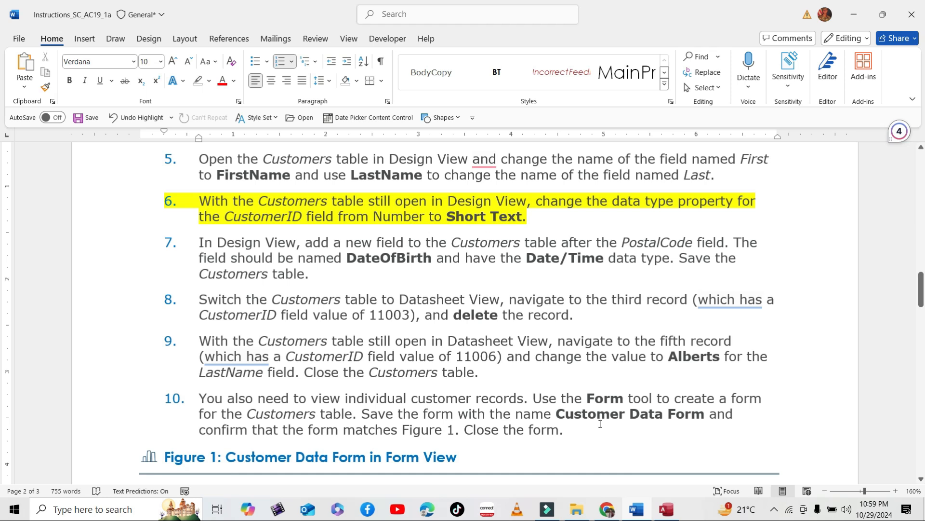
Switch to Access, set the CustomerID field's data type to Short Text, and save the Customers table
{"action": "mouse_move", "coordinate": [667, 510]}
{"action": "left_click", "coordinate": [660, 448]}
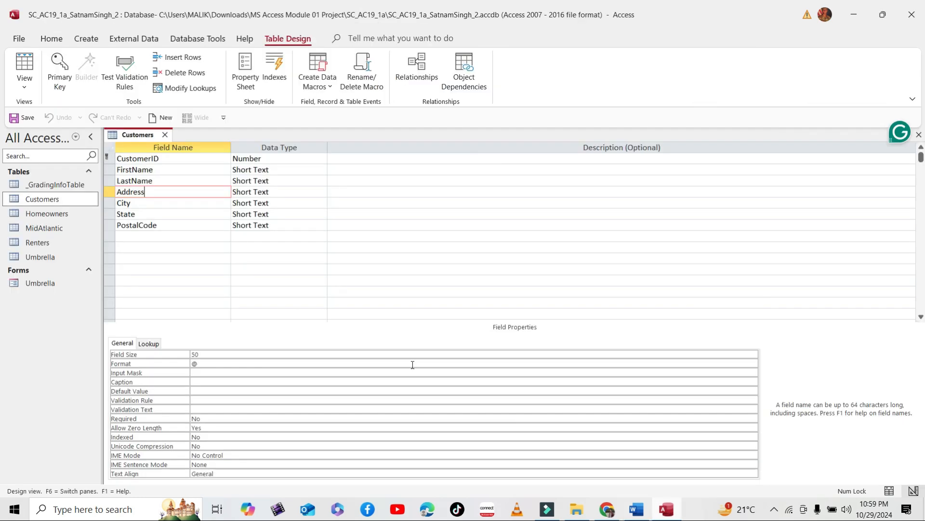
{"action": "left_click", "coordinate": [173, 158]}
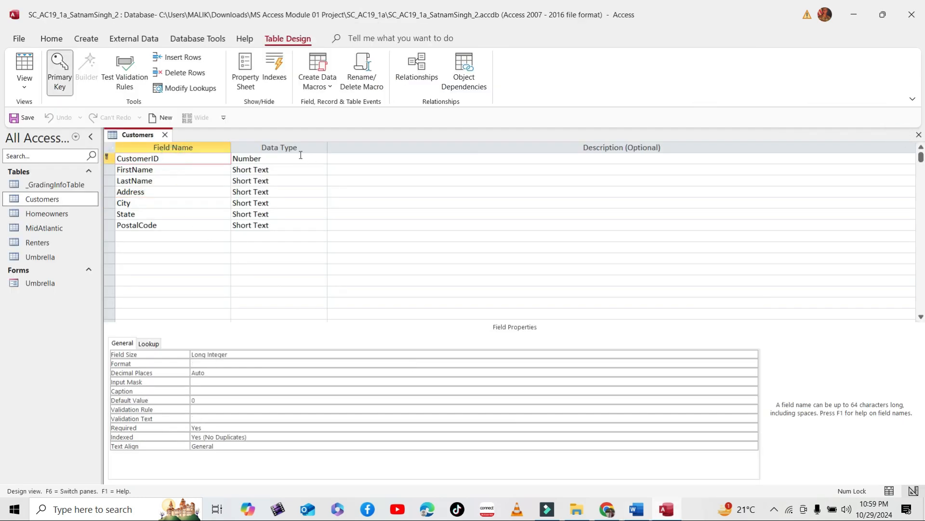
{"action": "left_click", "coordinate": [301, 158]}
{"action": "left_click", "coordinate": [321, 159]}
{"action": "left_click", "coordinate": [277, 174]}
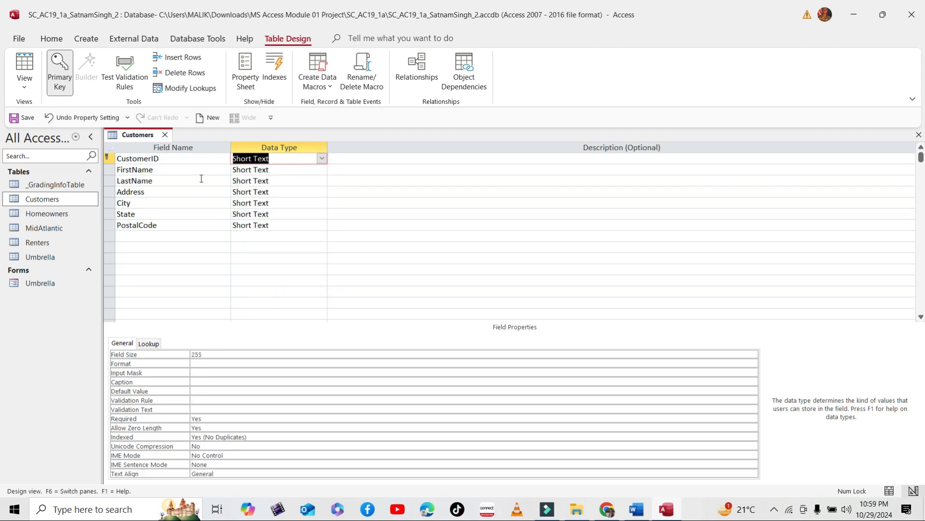
{"action": "left_click", "coordinate": [22, 117]}
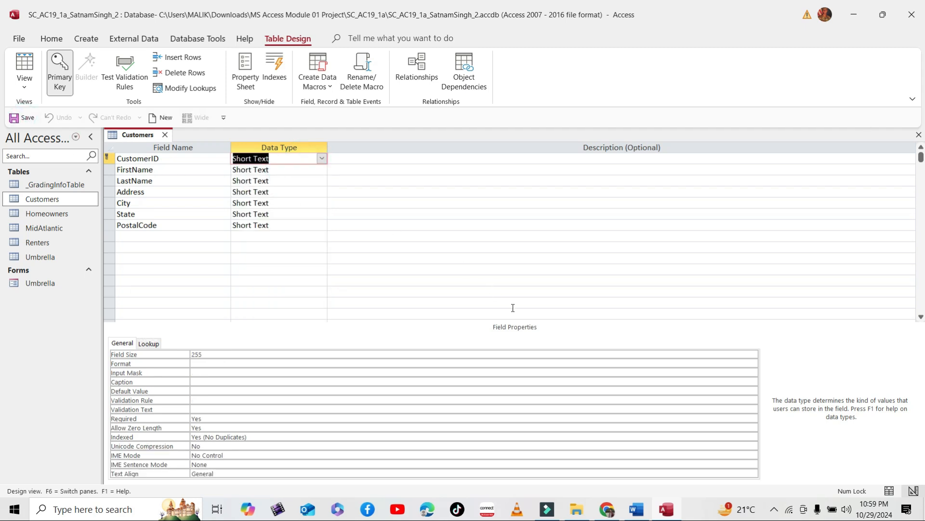
Switch to the Word instructions and highlight instruction 7 in yellow
{"action": "left_click", "coordinate": [636, 509]}
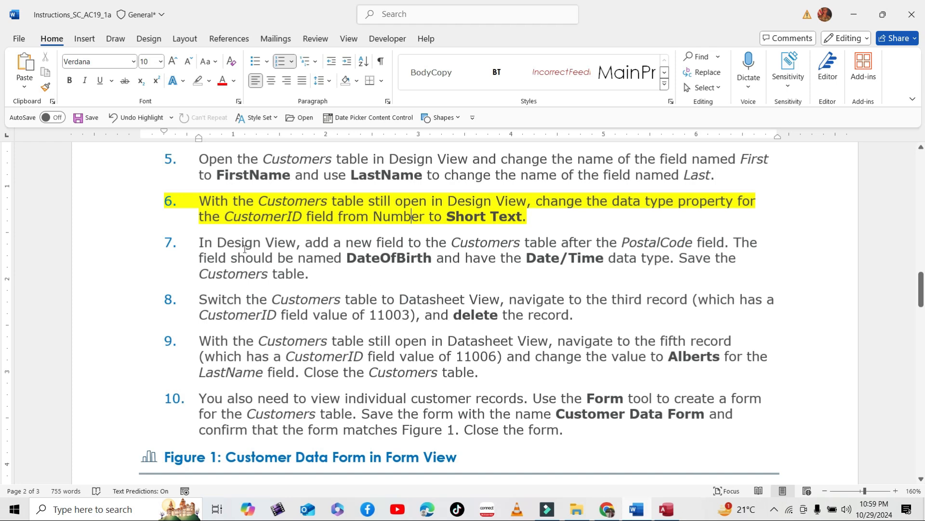
{"action": "triple_click", "coordinate": [201, 242]}
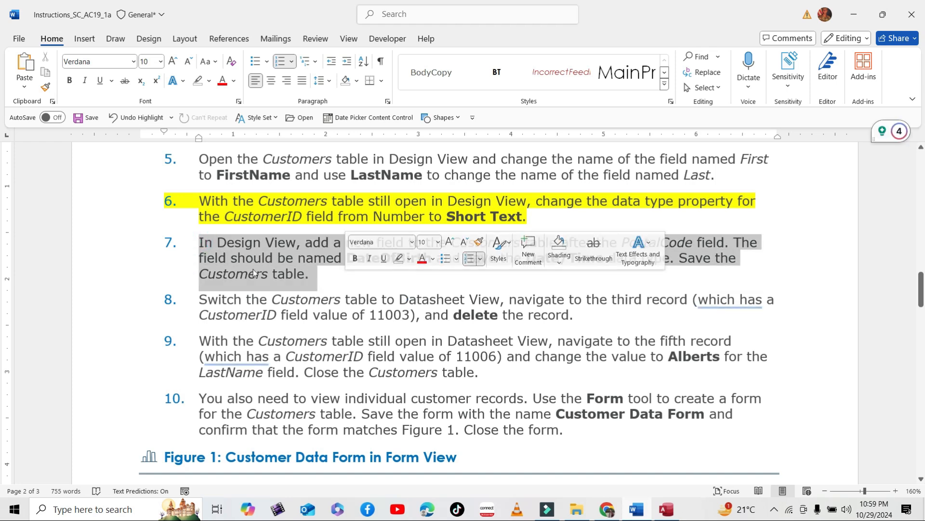
{"action": "scroll", "coordinate": [253, 269], "scroll_direction": "down", "scroll_amount": 1}
{"action": "left_click", "coordinate": [210, 82]}
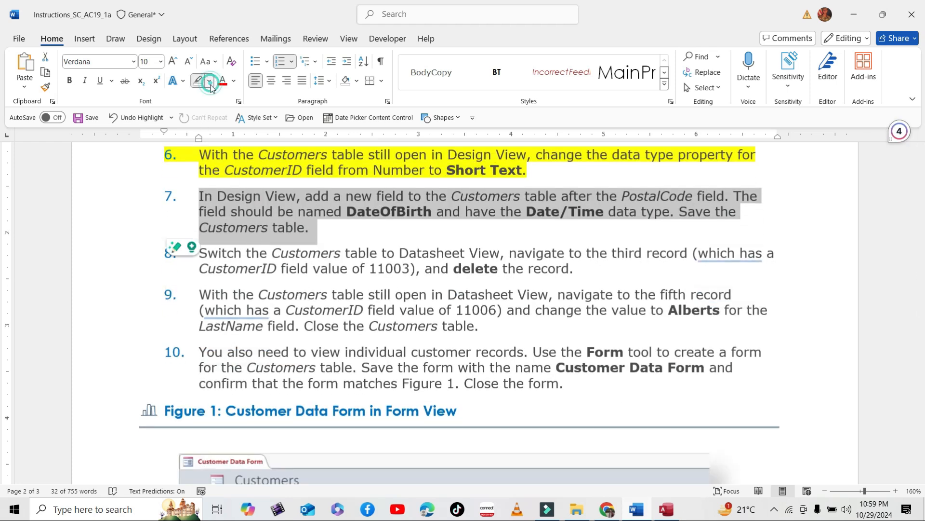
{"action": "left_click", "coordinate": [201, 117]}
Remove the yellow highlight from instruction 6
{"action": "left_click", "coordinate": [357, 156]}
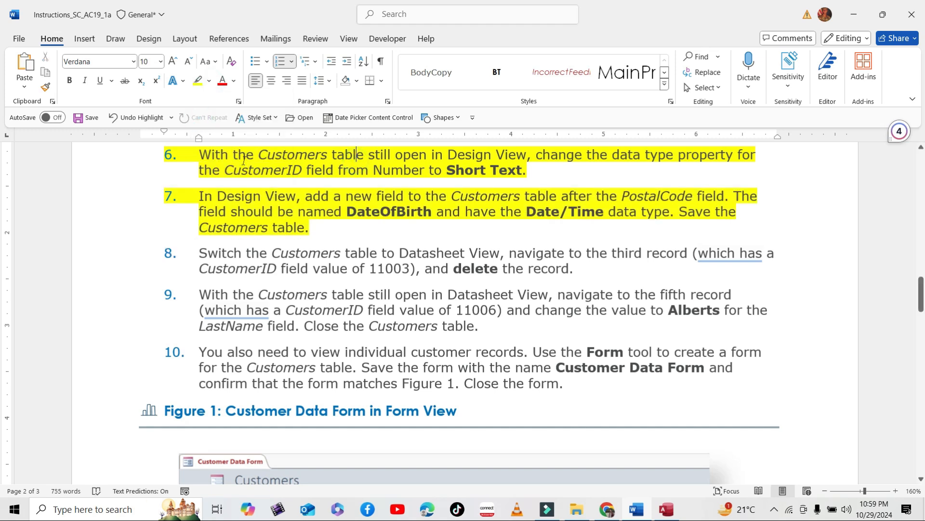
{"action": "left_click_drag", "start_coordinate": [201, 153], "coordinate": [544, 178]}
{"action": "left_click", "coordinate": [599, 148]}
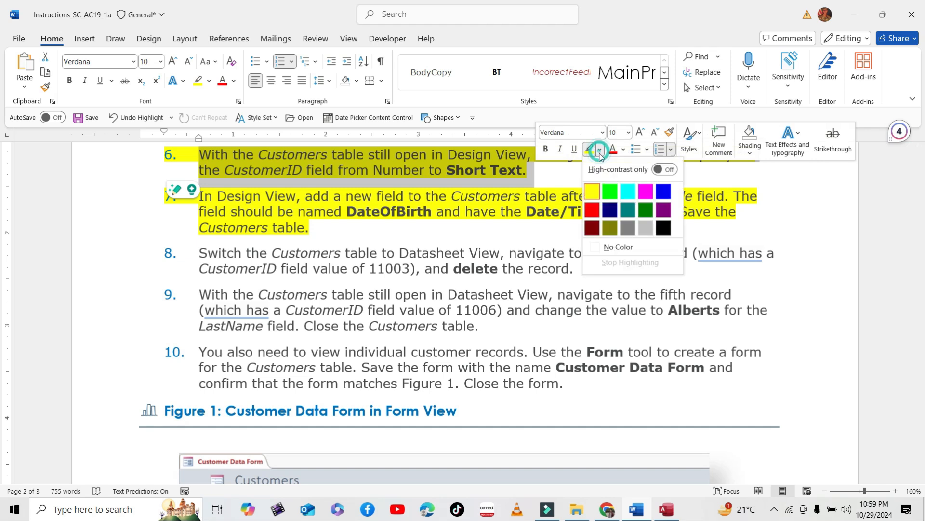
{"action": "left_click", "coordinate": [596, 248]}
{"action": "left_click", "coordinate": [338, 227]}
{"action": "scroll", "coordinate": [289, 226], "scroll_direction": "down", "scroll_amount": 1}
{"action": "scroll", "coordinate": [274, 225], "scroll_direction": "up", "scroll_amount": 1}
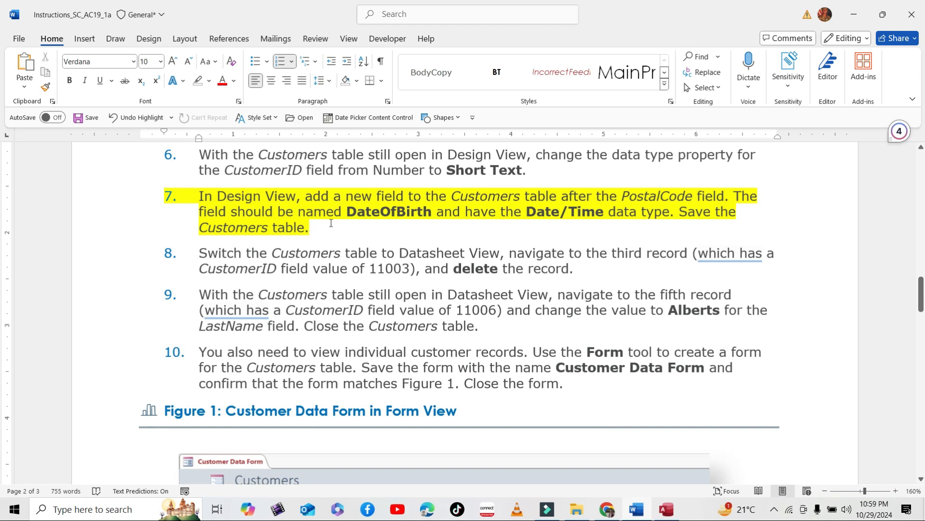
Copy the field name DateOfBirth from instruction 7 and paste it in Access as a new Customers field after PostalCode
{"action": "left_click_drag", "start_coordinate": [346, 212], "coordinate": [417, 212]}
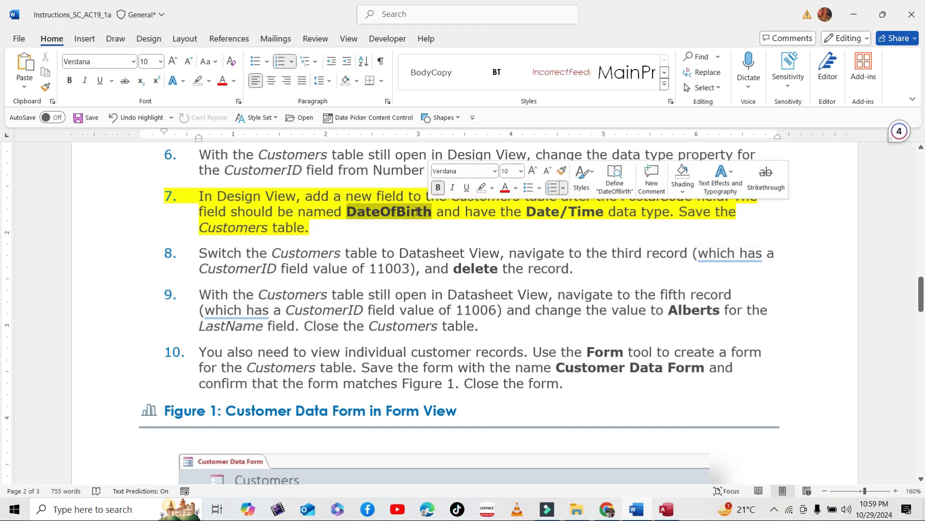
{"action": "right_click", "coordinate": [417, 212]}
{"action": "left_click", "coordinate": [441, 159]}
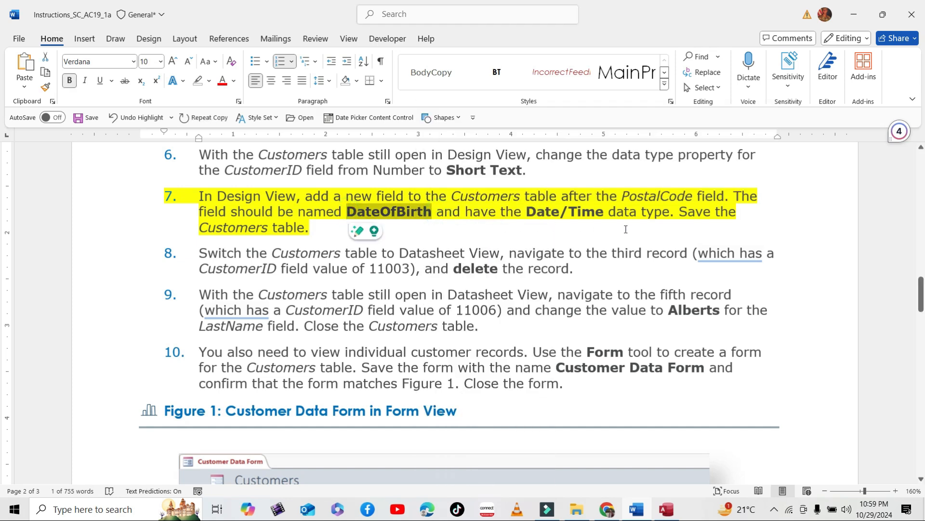
{"action": "left_click", "coordinate": [670, 510]}
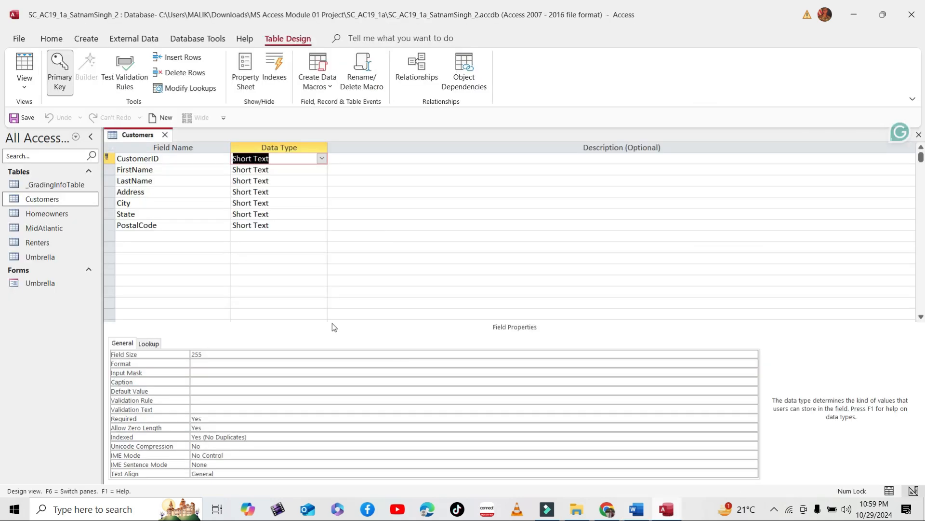
{"action": "left_click", "coordinate": [143, 233]}
{"action": "key", "text": "ctrl+v"}
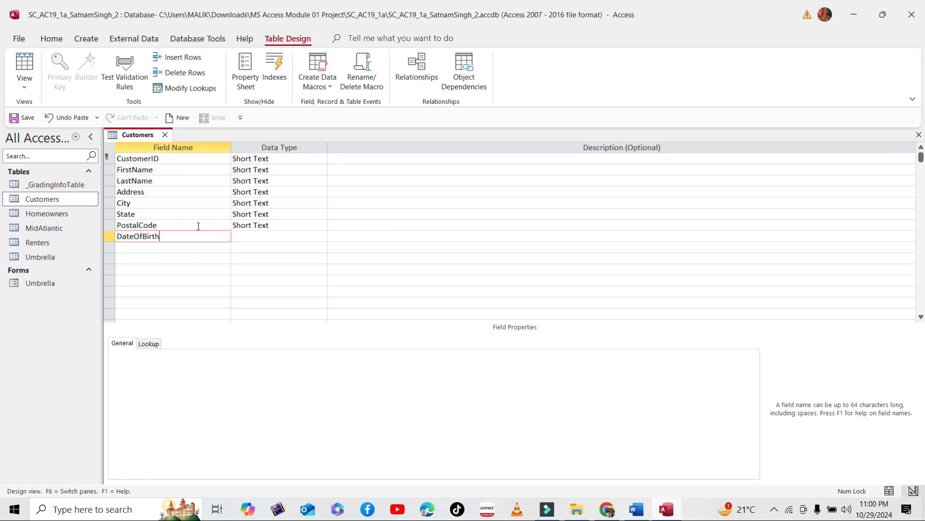
Set the DateOfBirth field's data type to Date/Time, check instruction 7 in Word, and return to the field in Access
{"action": "left_click", "coordinate": [256, 233]}
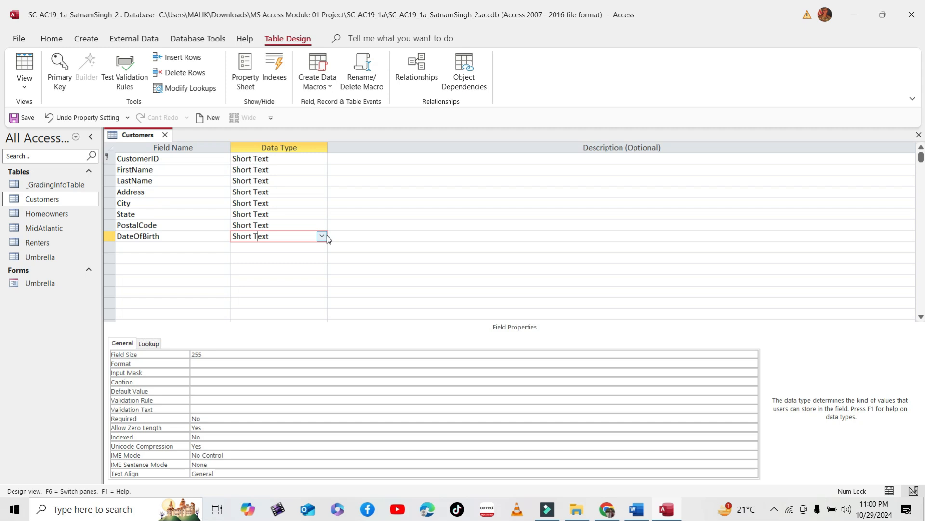
{"action": "left_click", "coordinate": [322, 235]}
{"action": "left_click", "coordinate": [253, 291]}
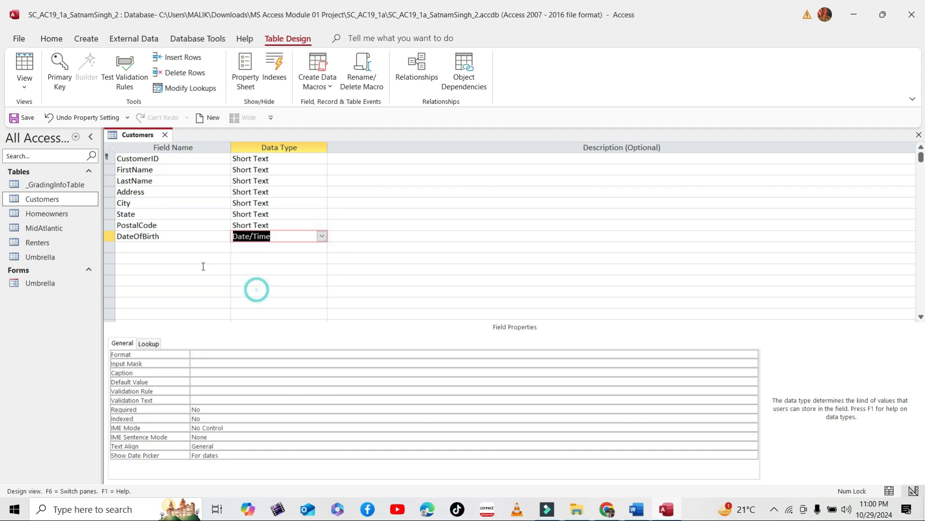
{"action": "left_click", "coordinate": [171, 239]}
{"action": "left_click", "coordinate": [636, 509]}
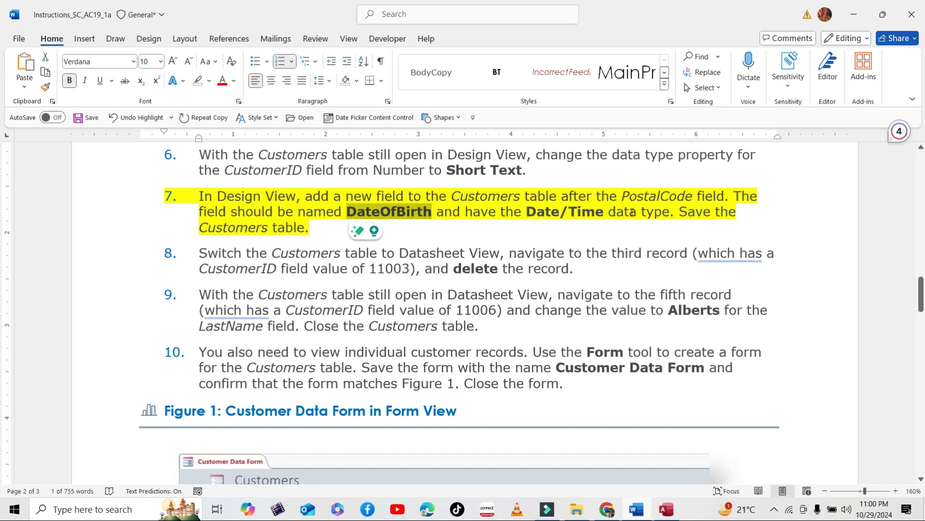
{"action": "left_click", "coordinate": [664, 514]}
{"action": "left_click", "coordinate": [176, 224]}
{"action": "left_click", "coordinate": [177, 233]}
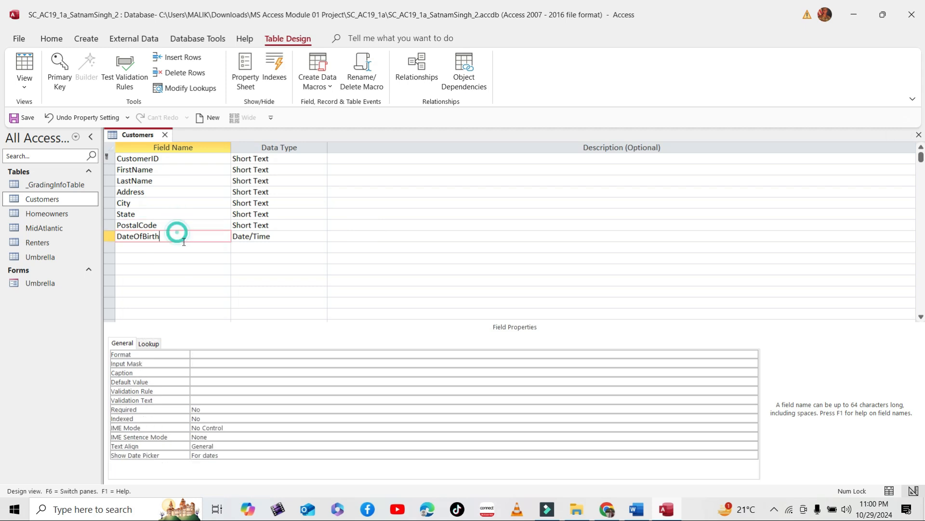
Save the Customers table and check the end of instruction 7 in the Word instructions
{"action": "left_click", "coordinate": [22, 117]}
{"action": "left_click", "coordinate": [636, 509]}
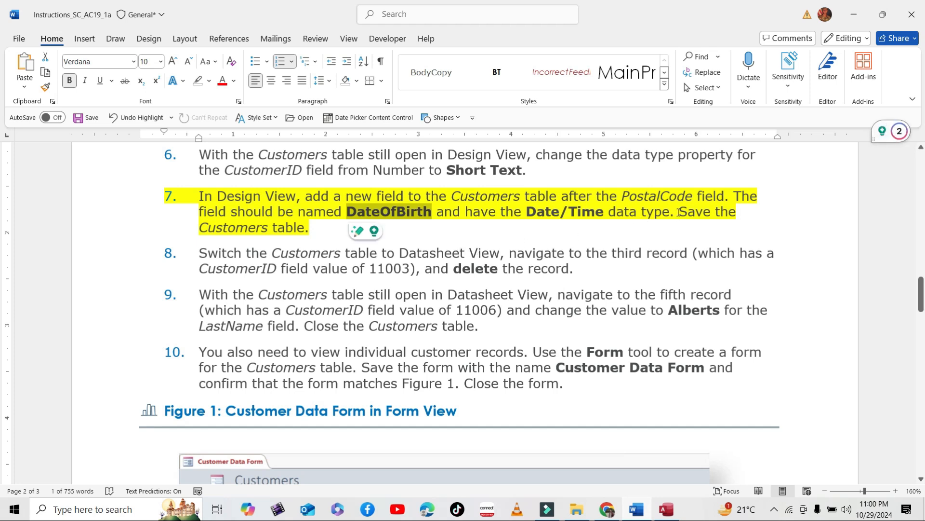
{"action": "left_click_drag", "start_coordinate": [680, 212], "coordinate": [314, 228]}
{"action": "left_click", "coordinate": [324, 234]}
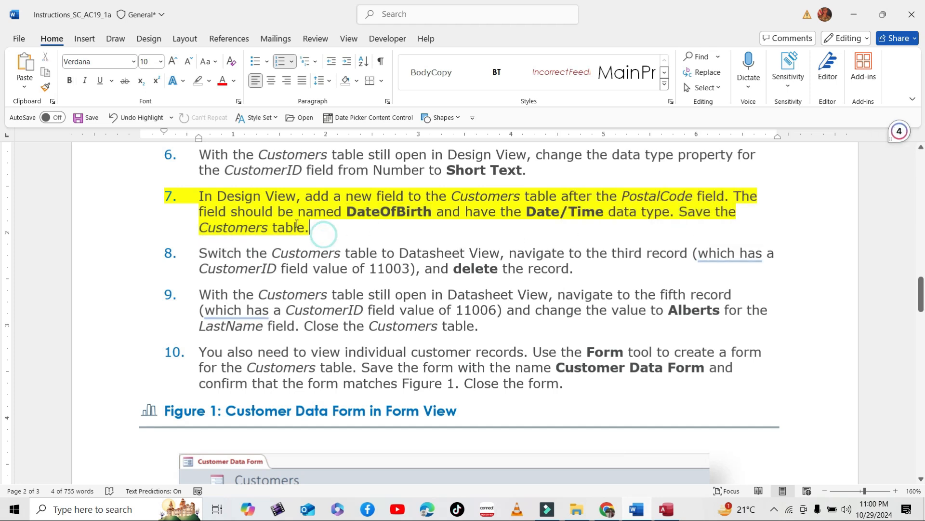
Highlight instruction 8 in yellow
{"action": "left_click_drag", "start_coordinate": [200, 253], "coordinate": [582, 270]}
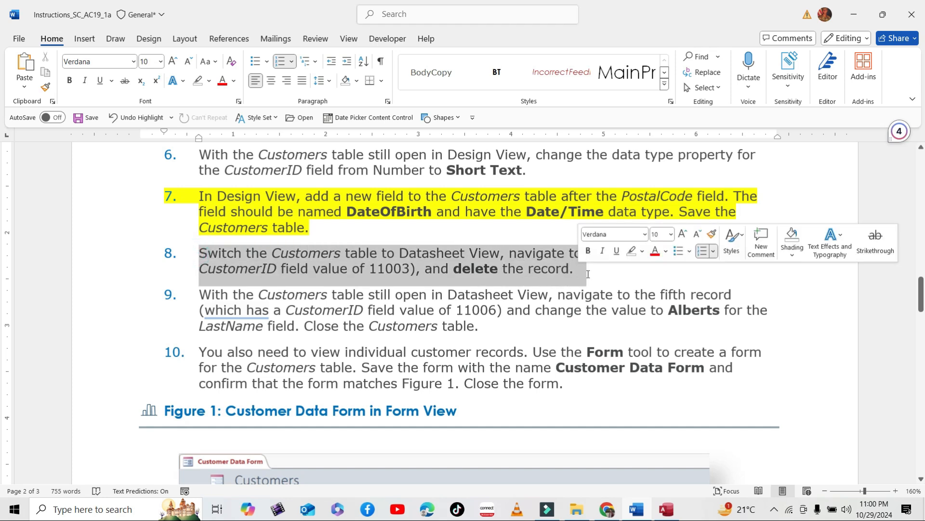
{"action": "left_click", "coordinate": [642, 252]}
{"action": "left_click", "coordinate": [635, 294]}
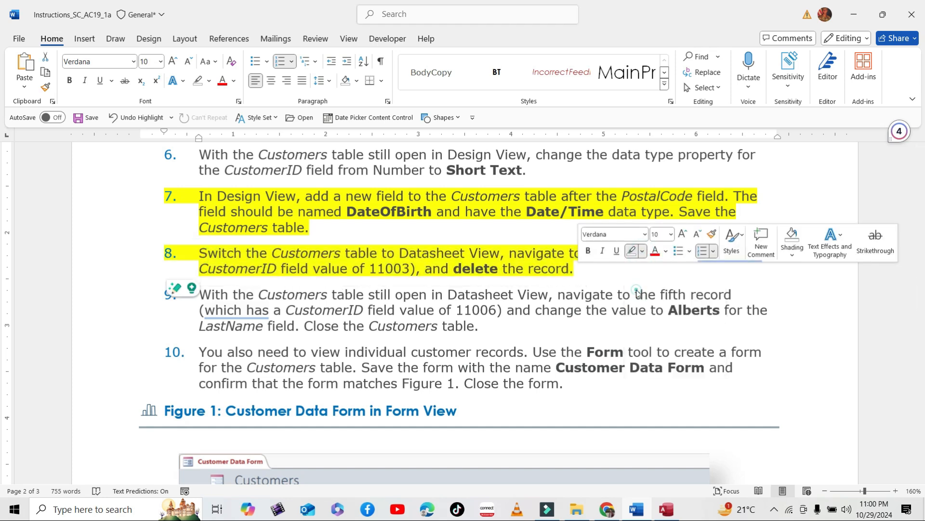
Remove the yellow highlight from instruction 7
{"action": "left_click_drag", "start_coordinate": [323, 223], "coordinate": [211, 198]}
{"action": "left_click", "coordinate": [272, 177]}
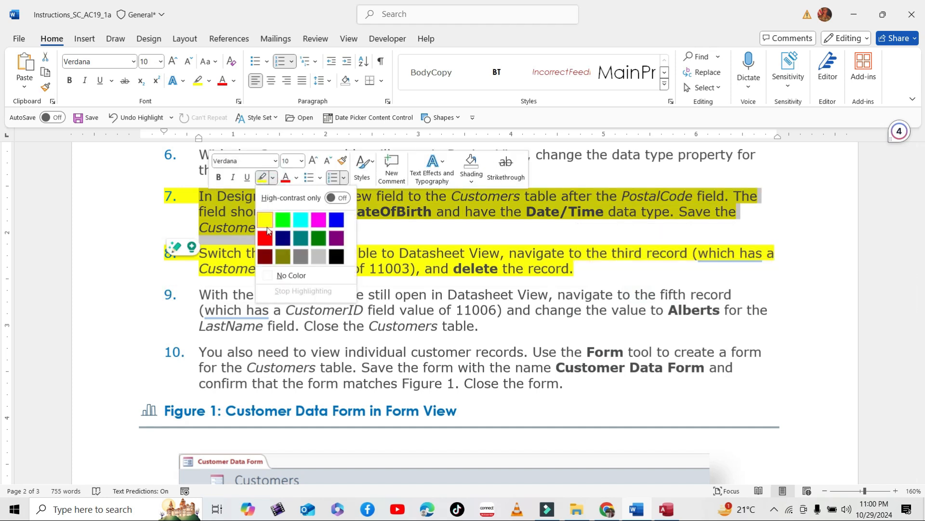
{"action": "left_click", "coordinate": [270, 273]}
{"action": "left_click", "coordinate": [246, 262]}
{"action": "scroll", "coordinate": [337, 265], "scroll_direction": "down", "scroll_amount": 1}
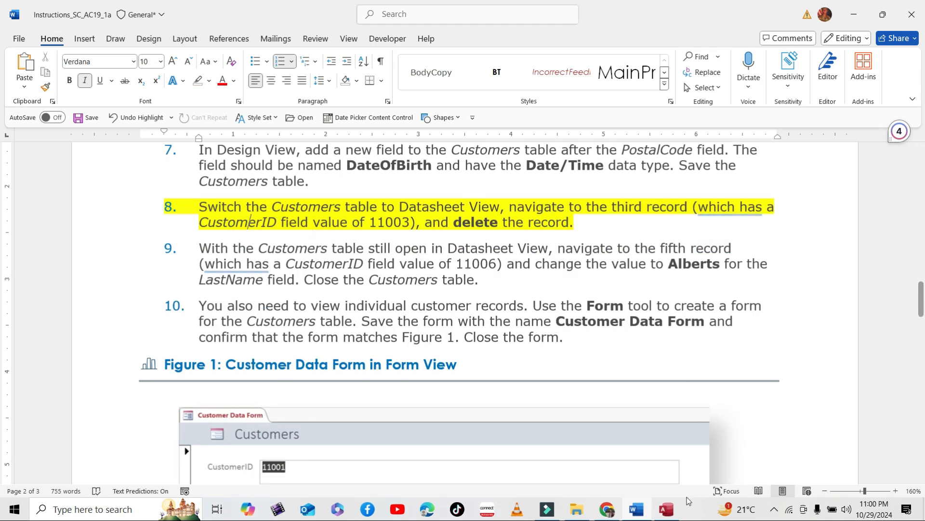
Switch to Access and show the Customers table in Datasheet View
{"action": "left_click", "coordinate": [675, 515]}
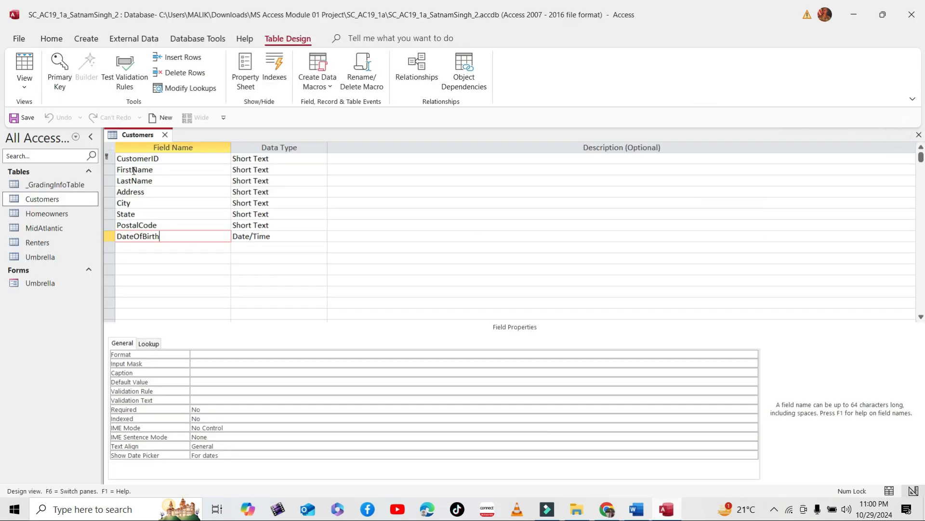
{"action": "right_click", "coordinate": [137, 135]}
{"action": "left_click", "coordinate": [178, 215]}
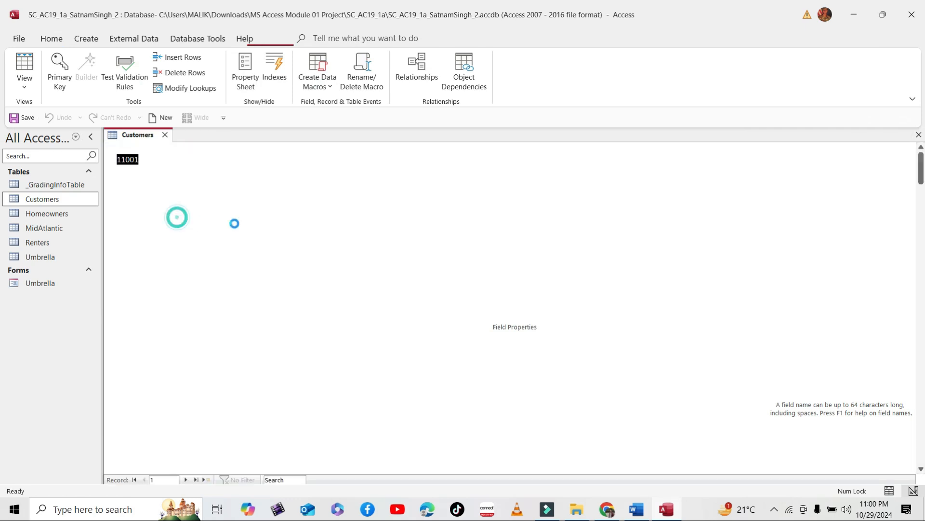
{"action": "left_click", "coordinate": [636, 515]}
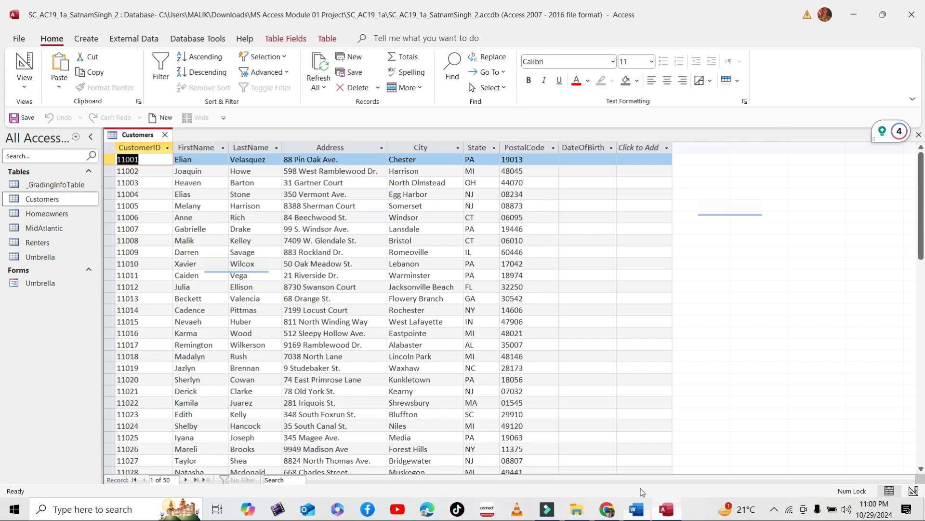
{"action": "left_click", "coordinate": [667, 509]}
Navigate to the third record of the Customers table and delete it permanently
{"action": "left_click", "coordinate": [187, 480]}
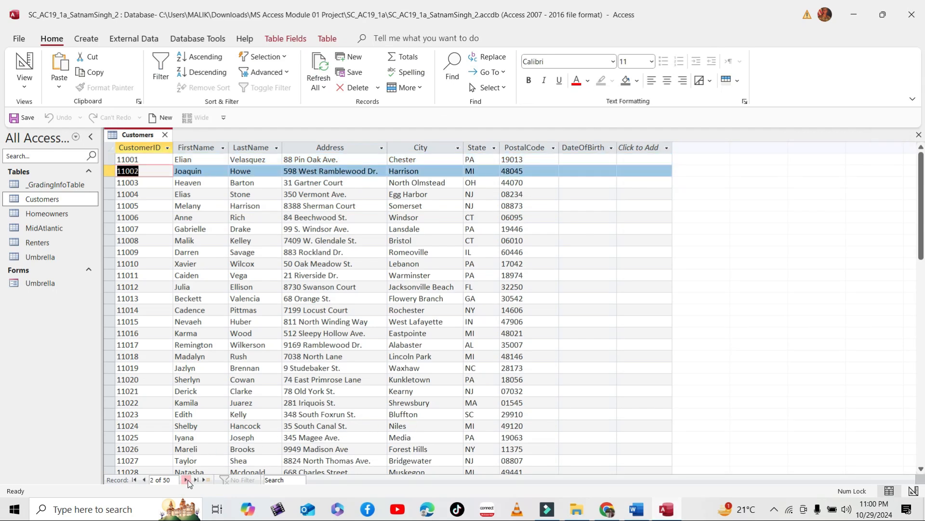
{"action": "left_click", "coordinate": [187, 480]}
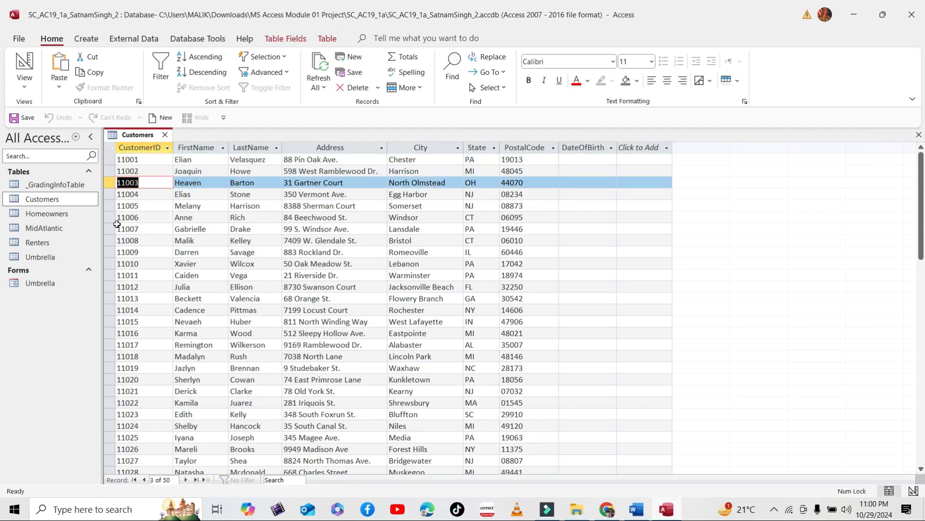
{"action": "left_click", "coordinate": [109, 182]}
{"action": "right_click", "coordinate": [110, 183]}
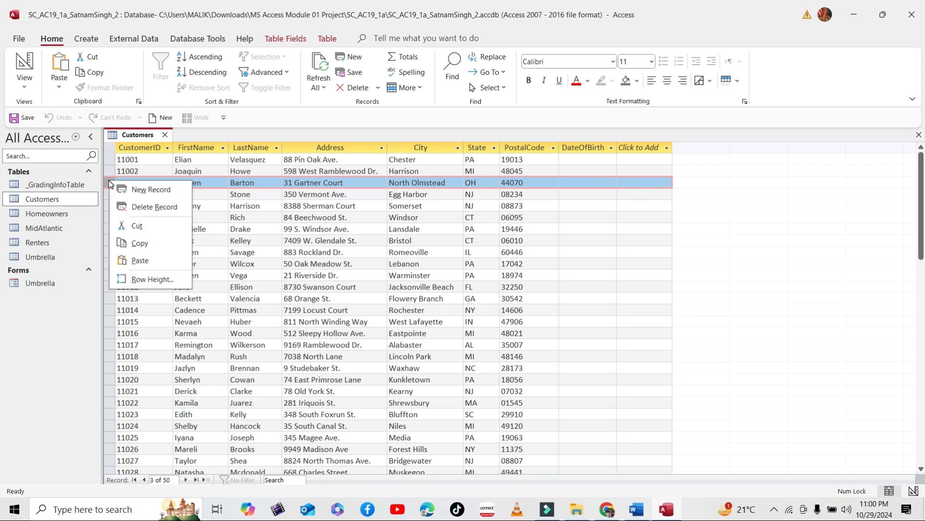
{"action": "left_click", "coordinate": [155, 207]}
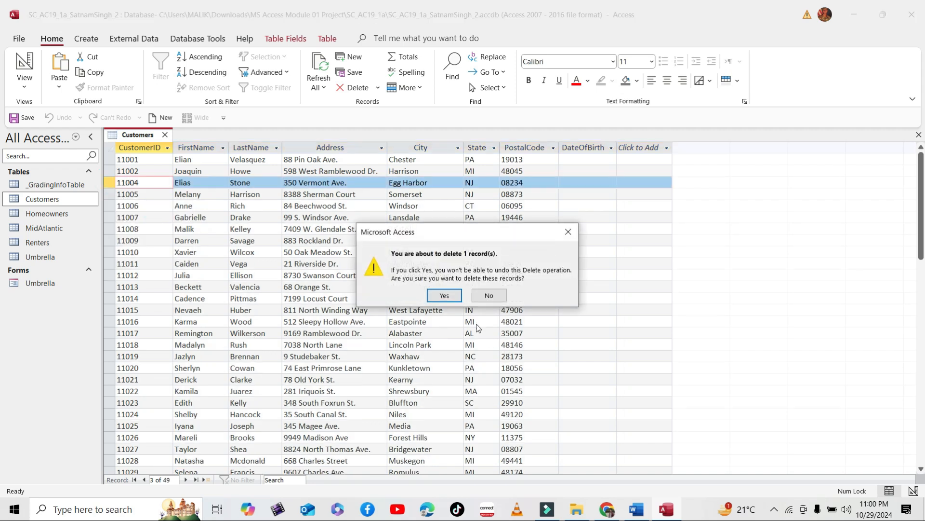
{"action": "left_click", "coordinate": [443, 293]}
Switch to the Word instructions and highlight instruction 9 in yellow
{"action": "key", "text": "alt+Tab"}
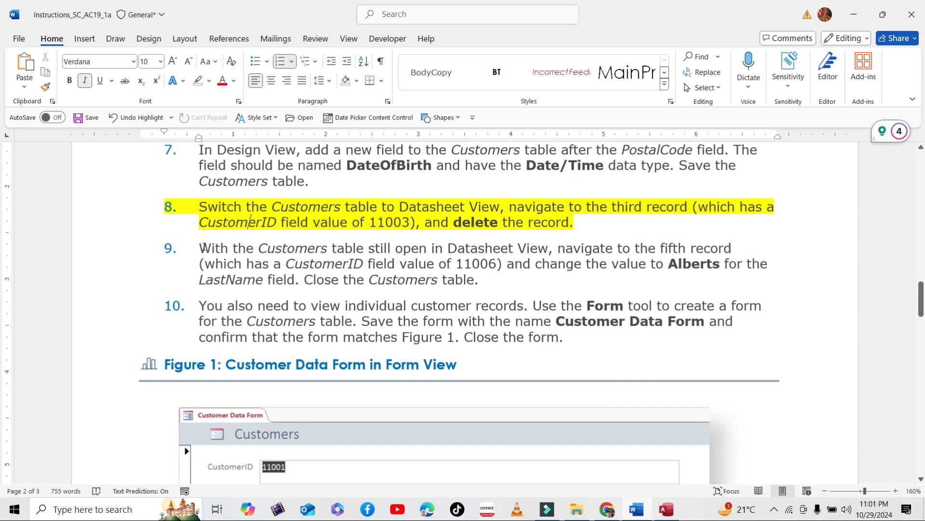
{"action": "left_click_drag", "start_coordinate": [199, 248], "coordinate": [484, 287]}
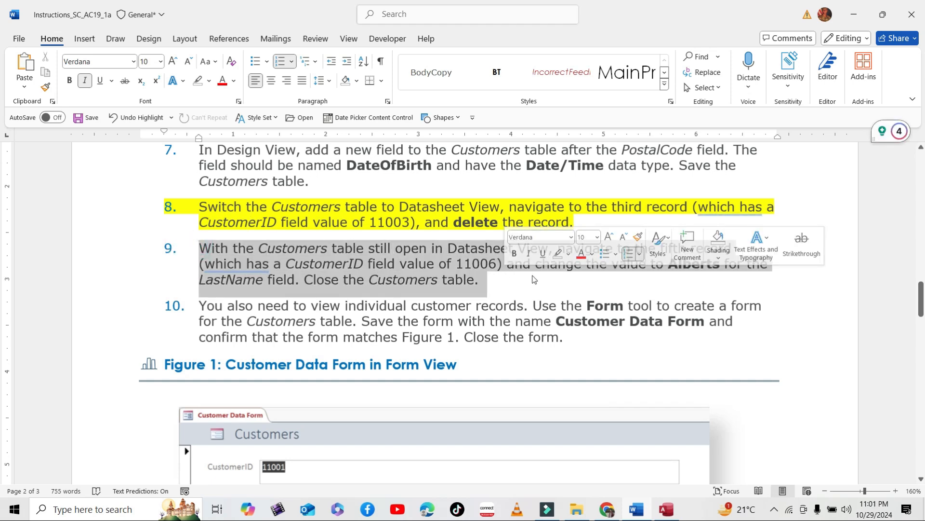
{"action": "left_click", "coordinate": [569, 254]}
{"action": "left_click", "coordinate": [561, 295]}
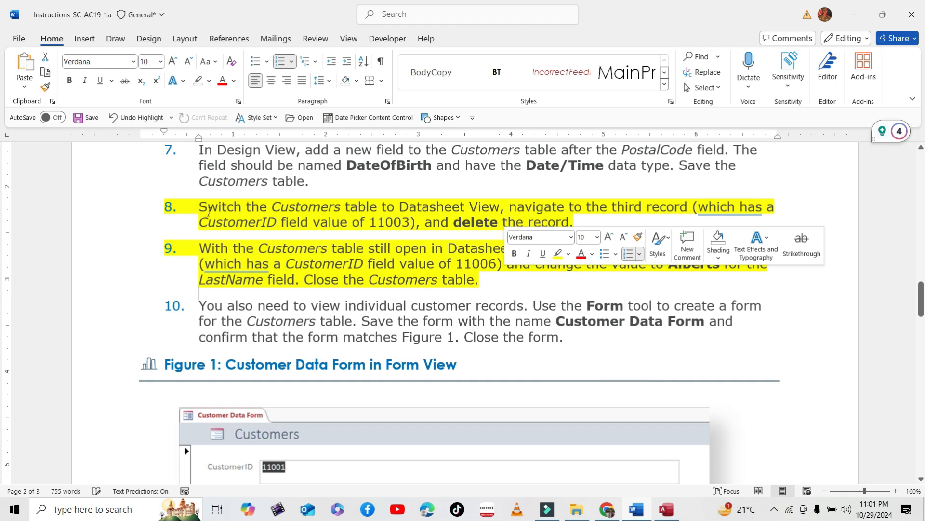
Remove the yellow highlight from instruction 8
{"action": "left_click_drag", "start_coordinate": [200, 207], "coordinate": [587, 226]}
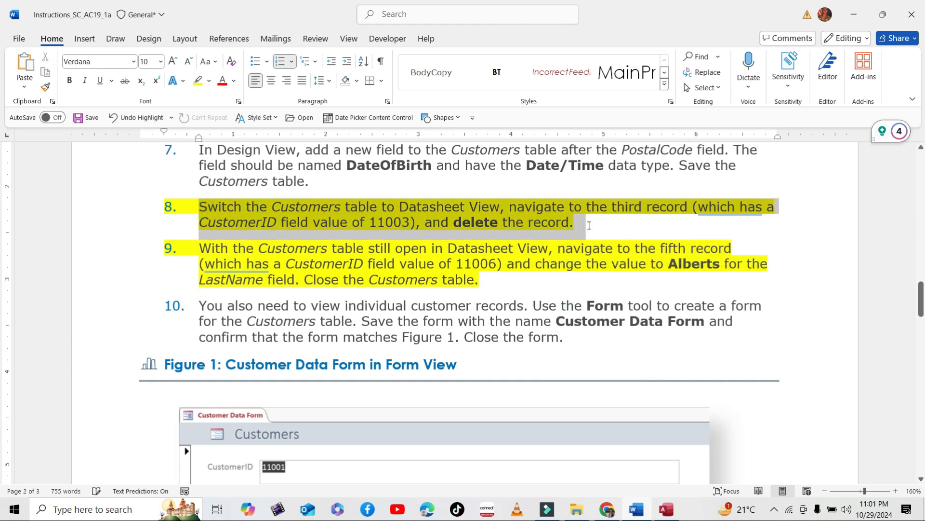
{"action": "left_click", "coordinate": [652, 205]}
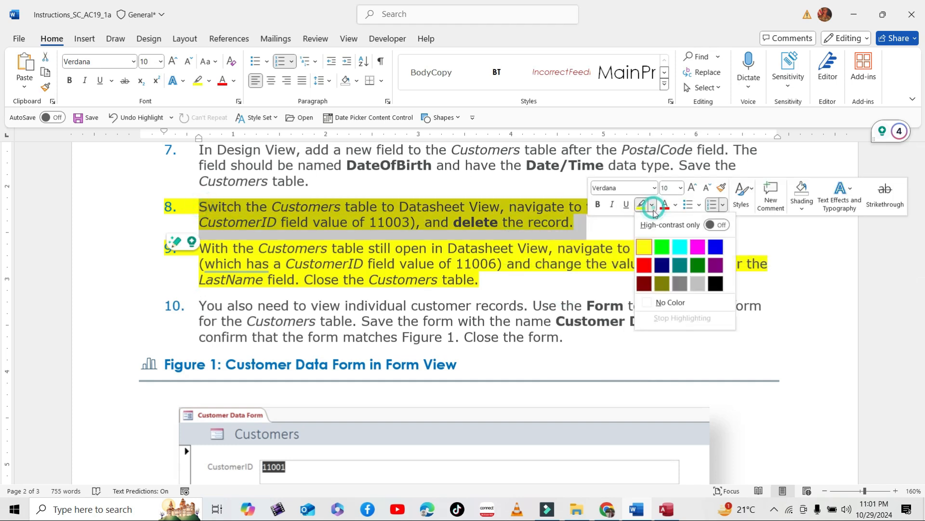
{"action": "left_click", "coordinate": [648, 302]}
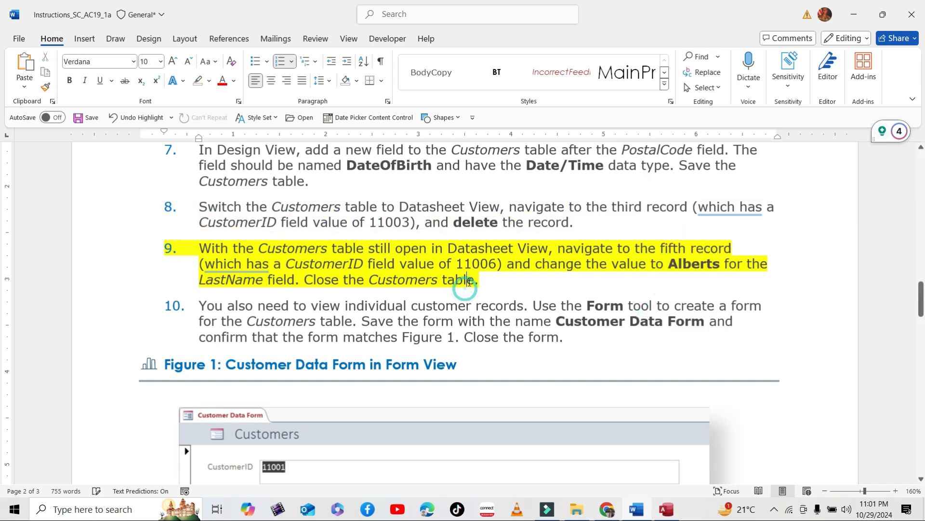
{"action": "left_click", "coordinate": [465, 280]}
{"action": "scroll", "coordinate": [482, 270], "scroll_direction": "down", "scroll_amount": 1}
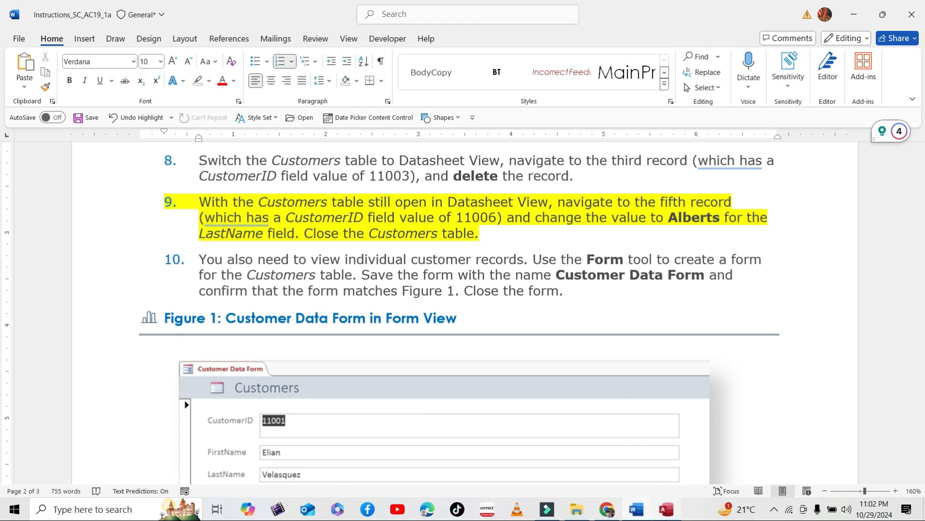
Copy the new last name in bold from instruction 9 and return to the Customers table in Access
{"action": "mouse_move", "coordinate": [666, 509]}
{"action": "left_click", "coordinate": [558, 201]}
{"action": "left_click_drag", "start_coordinate": [622, 200], "coordinate": [720, 221]}
{"action": "left_click", "coordinate": [497, 238]}
{"action": "right_click", "coordinate": [710, 223]}
{"action": "left_click", "coordinate": [736, 218]}
{"action": "key", "text": "alt+Tab"}
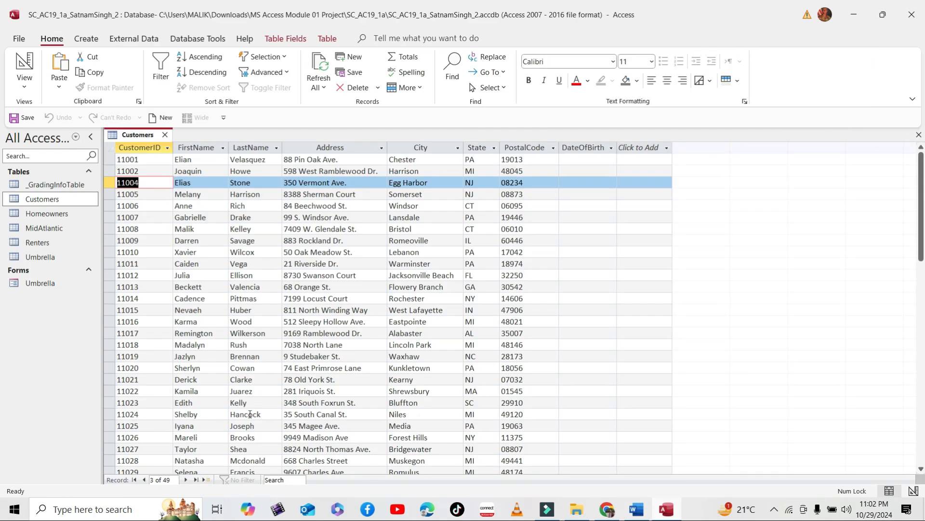
Navigate to the fifth record of the Customers table and check the required change against instruction 9 in Word
{"action": "left_click", "coordinate": [186, 480]}
{"action": "left_click", "coordinate": [186, 480]}
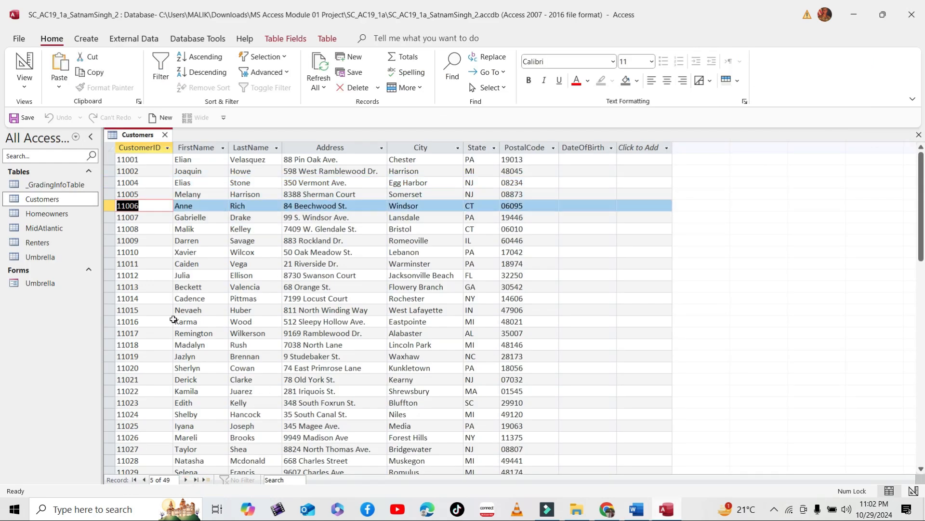
{"action": "left_click", "coordinate": [638, 515]}
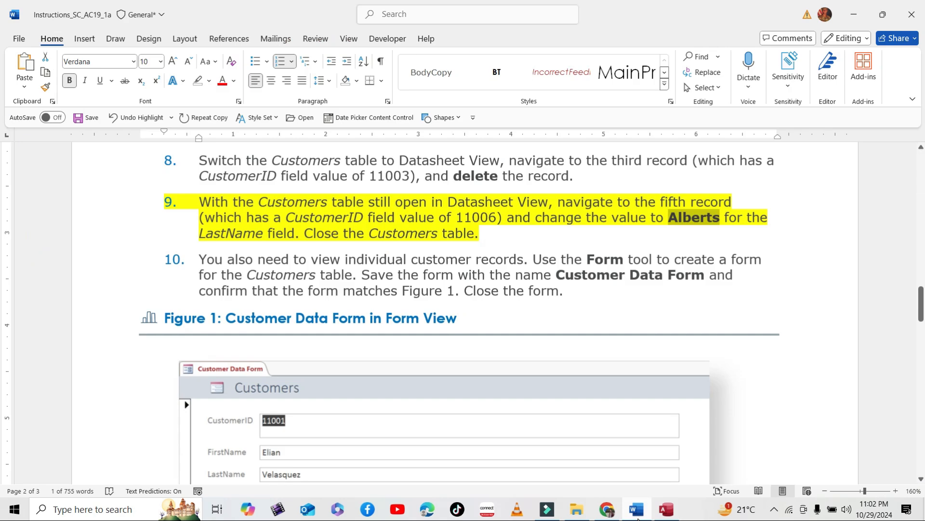
{"action": "key", "text": "alt+Tab"}
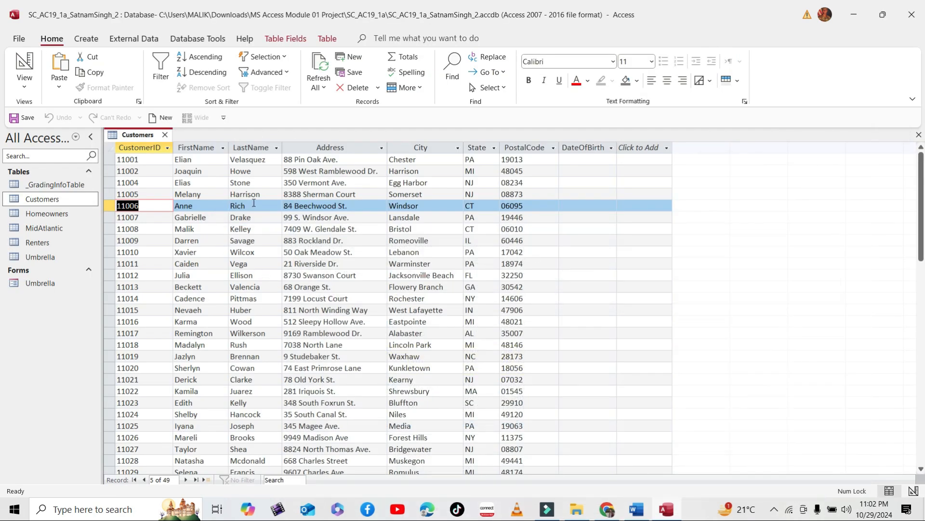
Replace the fifth record's LastName value with the last name copied from instruction 9 and save the Customers table
{"action": "left_click", "coordinate": [256, 203]}
{"action": "key", "text": "shift+Home"}
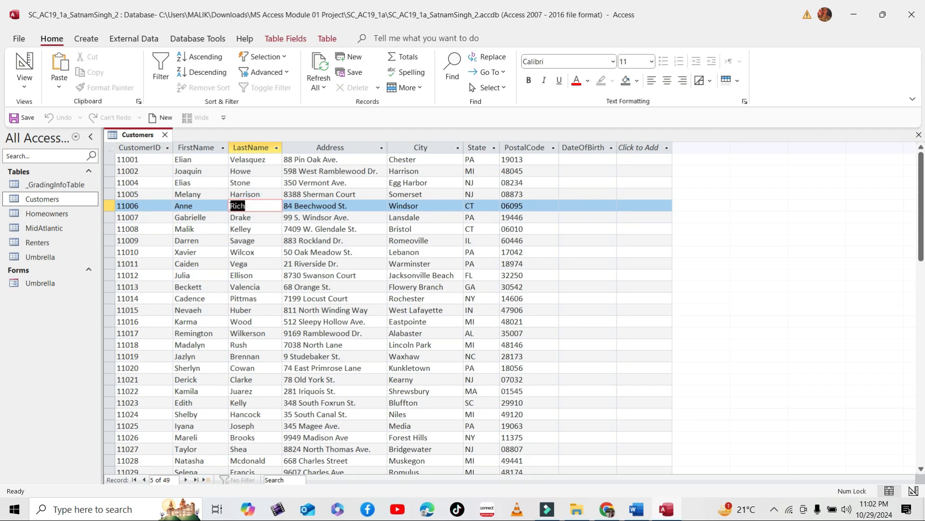
{"action": "type", "text": "Alberts"}
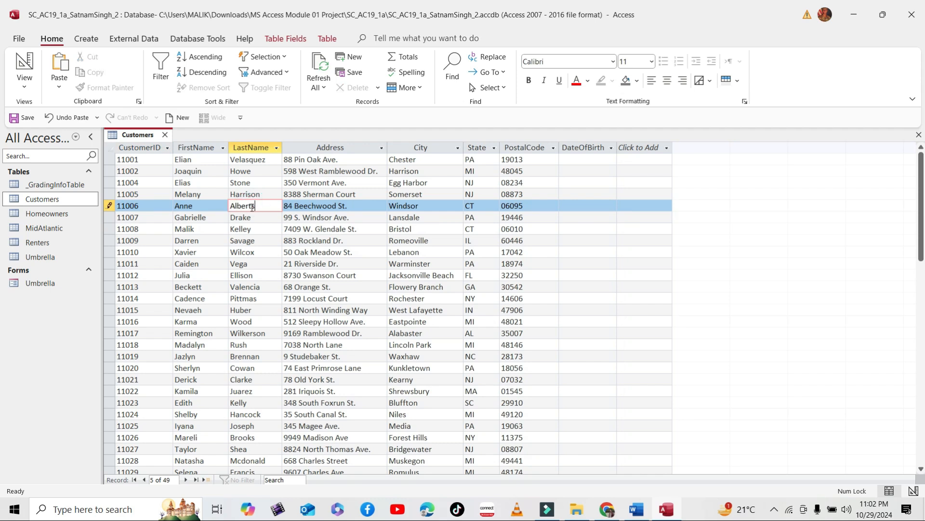
{"action": "left_click", "coordinate": [212, 207]}
{"action": "left_click", "coordinate": [22, 117]}
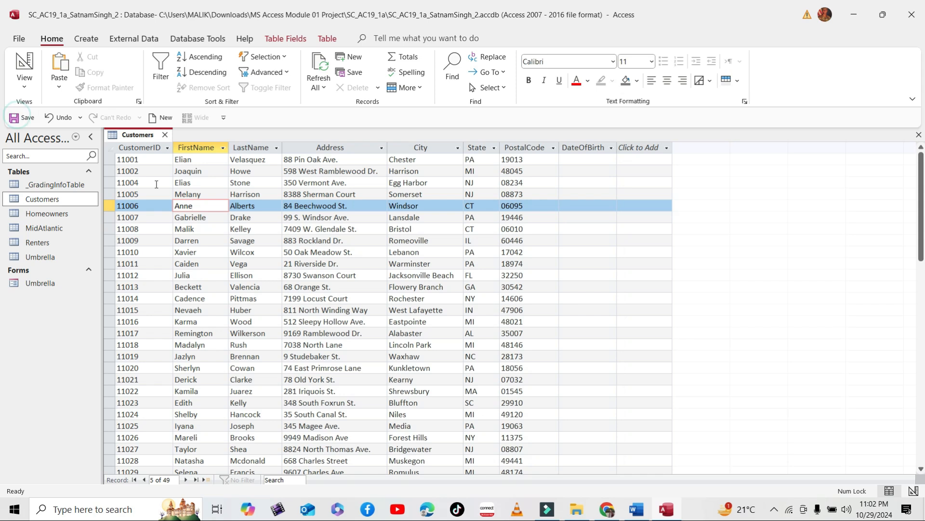
Switch to the Word instructions and highlight instruction 10 in yellow
{"action": "left_click", "coordinate": [637, 509]}
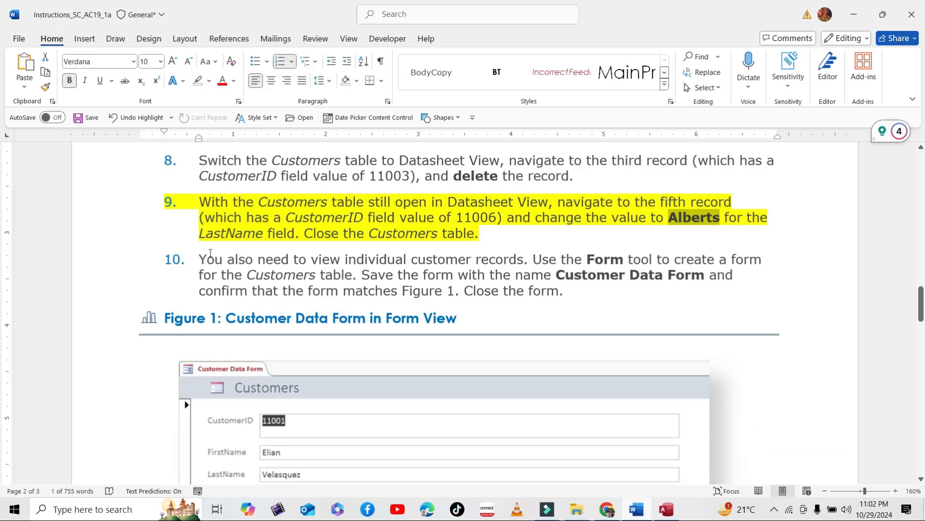
{"action": "left_click_drag", "start_coordinate": [199, 258], "coordinate": [687, 291]}
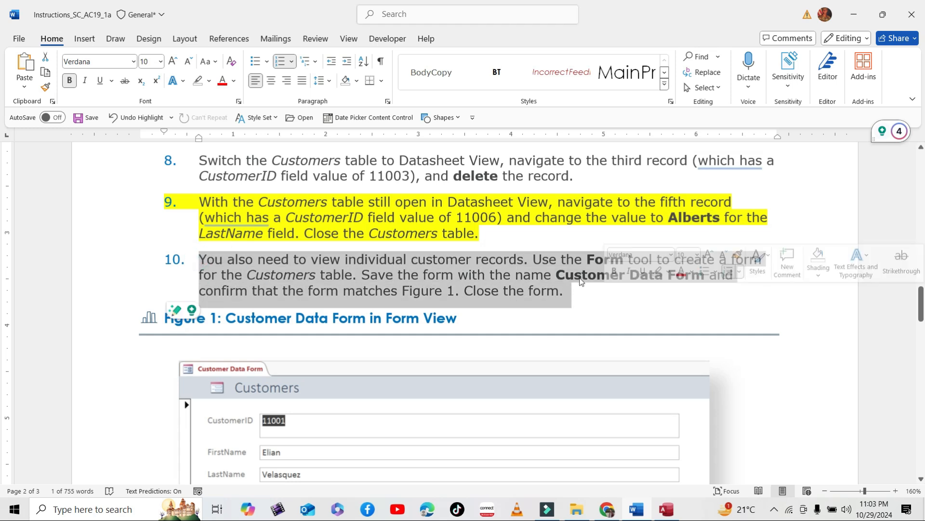
{"action": "left_click", "coordinate": [668, 271]}
{"action": "left_click", "coordinate": [661, 310]}
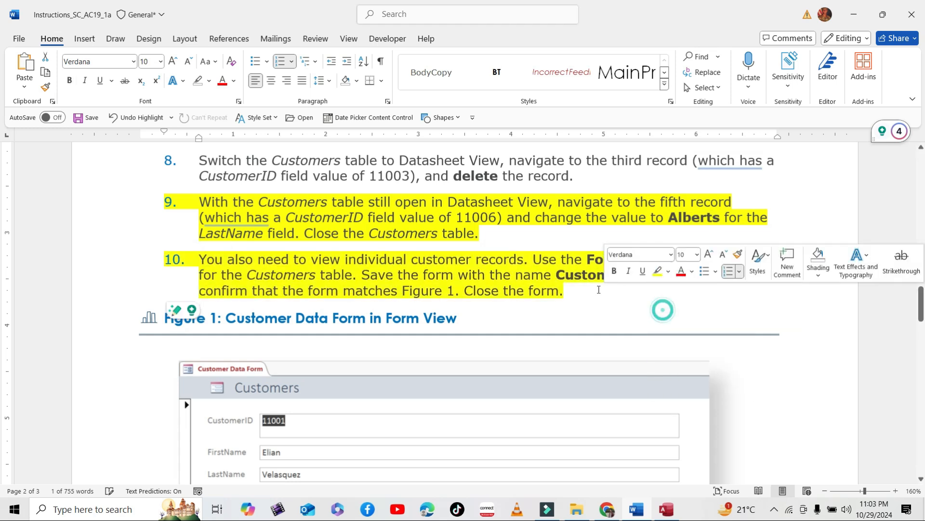
Remove the yellow highlight from instruction 9
{"action": "left_click", "coordinate": [499, 236]}
{"action": "left_click_drag", "start_coordinate": [499, 236], "coordinate": [199, 202]}
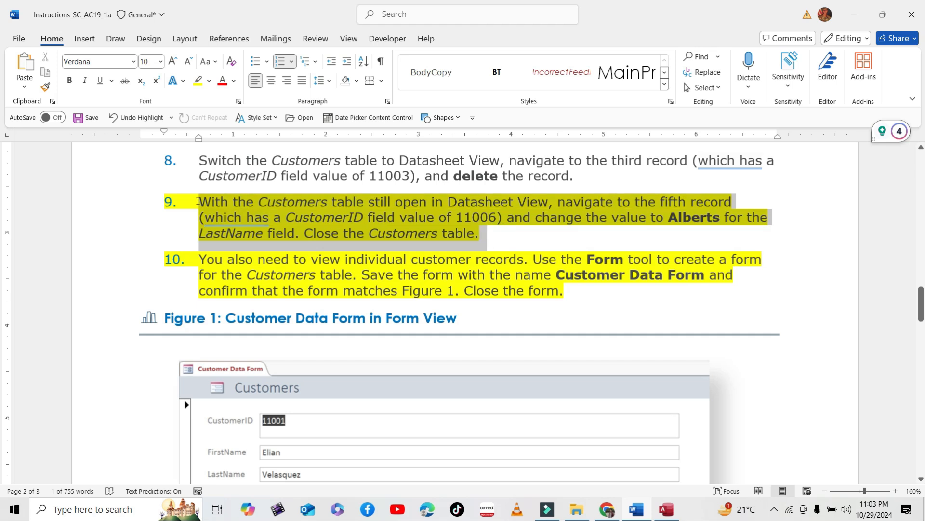
{"action": "left_click", "coordinate": [262, 181]}
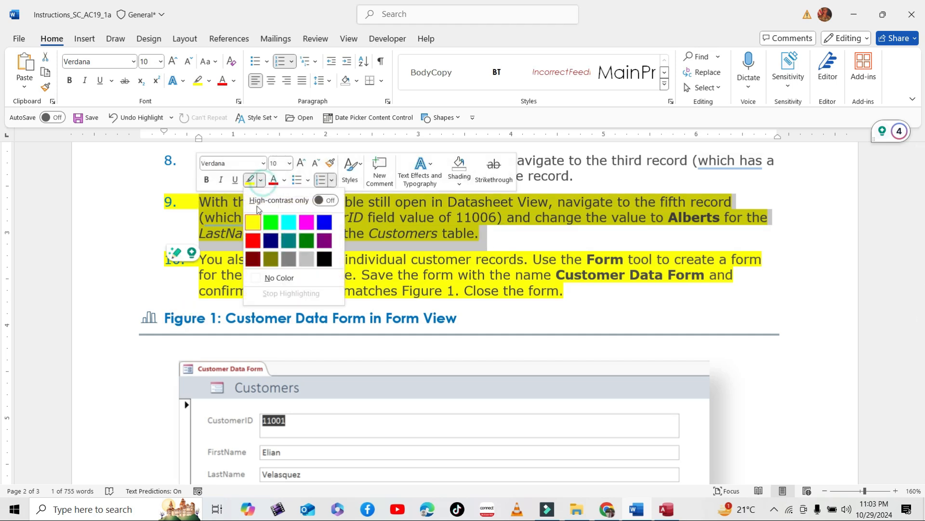
{"action": "left_click", "coordinate": [254, 275]}
{"action": "left_click", "coordinate": [254, 277]}
Review instruction 10 and the Customer Data Form in Figure 1, and return to the Customers table in Access
{"action": "scroll", "coordinate": [254, 277], "scroll_direction": "down", "scroll_amount": 1}
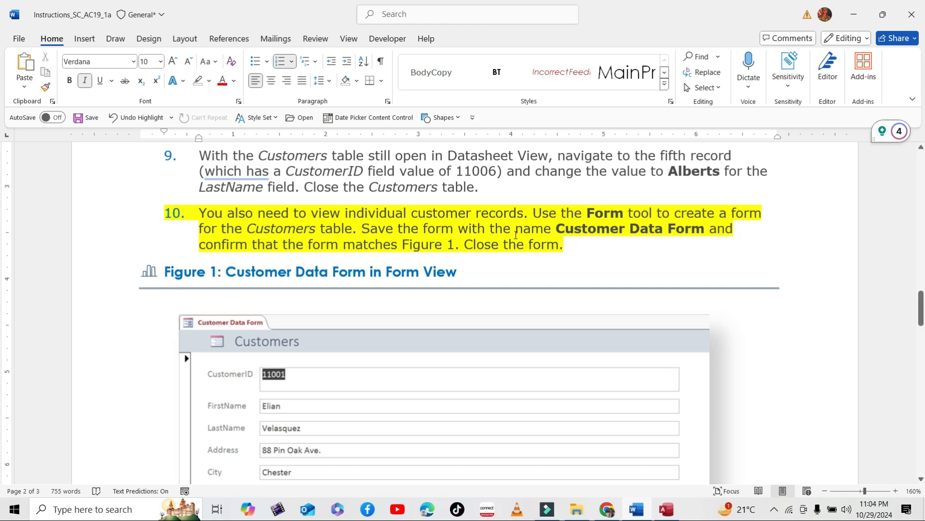
{"action": "scroll", "coordinate": [537, 235], "scroll_direction": "down", "scroll_amount": 1}
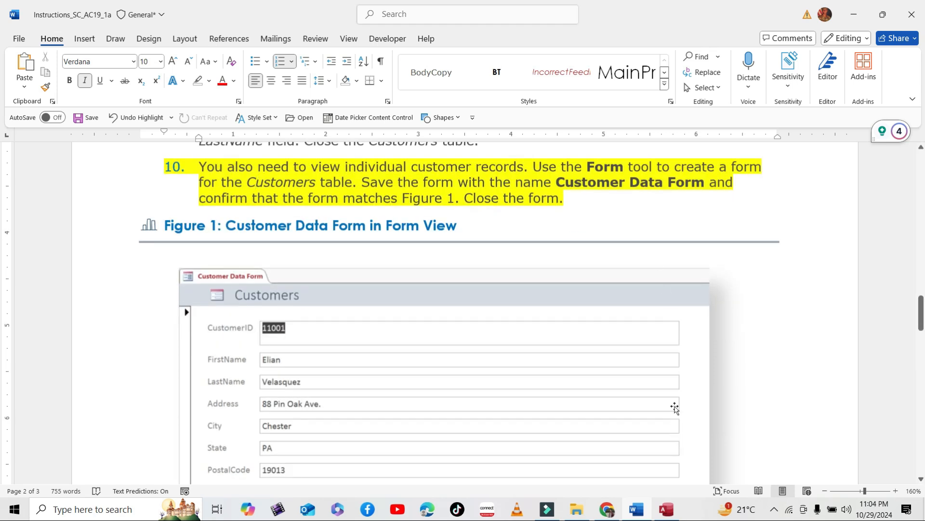
{"action": "left_click", "coordinate": [665, 509]}
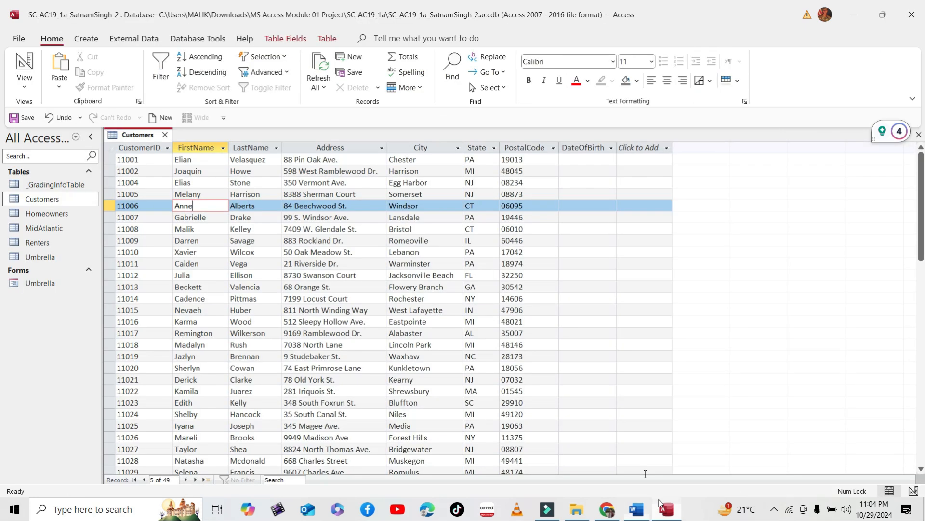
Close the Customers table and create a form based on it with the Form tool
{"action": "right_click", "coordinate": [150, 136]}
{"action": "left_click", "coordinate": [164, 135]}
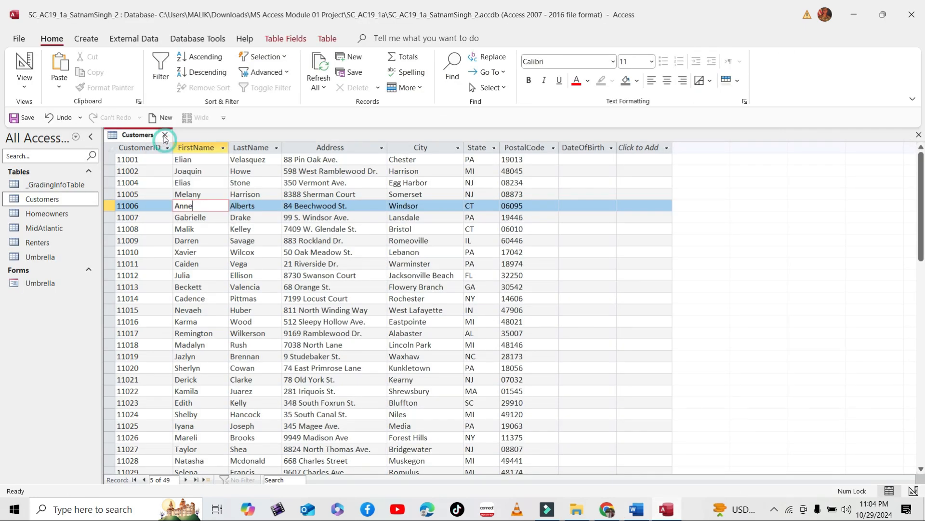
{"action": "left_click", "coordinate": [165, 134]}
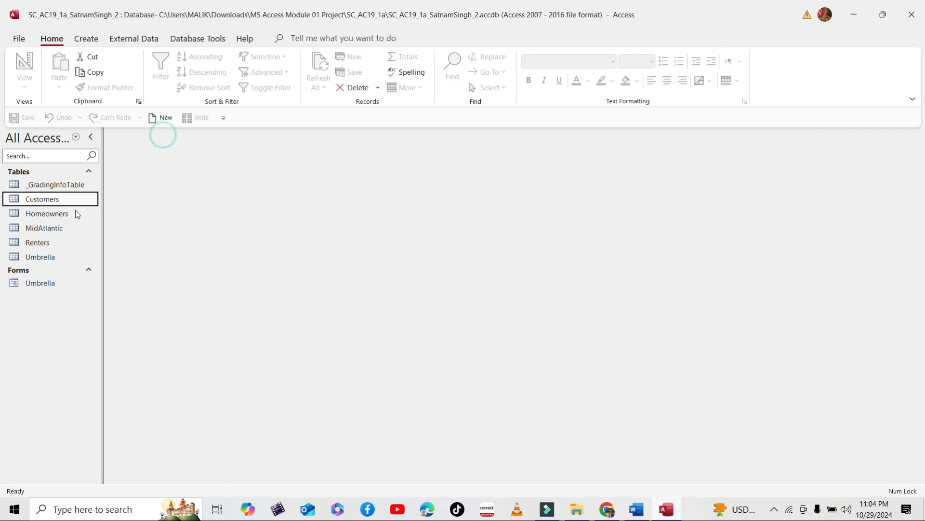
{"action": "left_click", "coordinate": [86, 38]}
{"action": "left_click", "coordinate": [232, 70]}
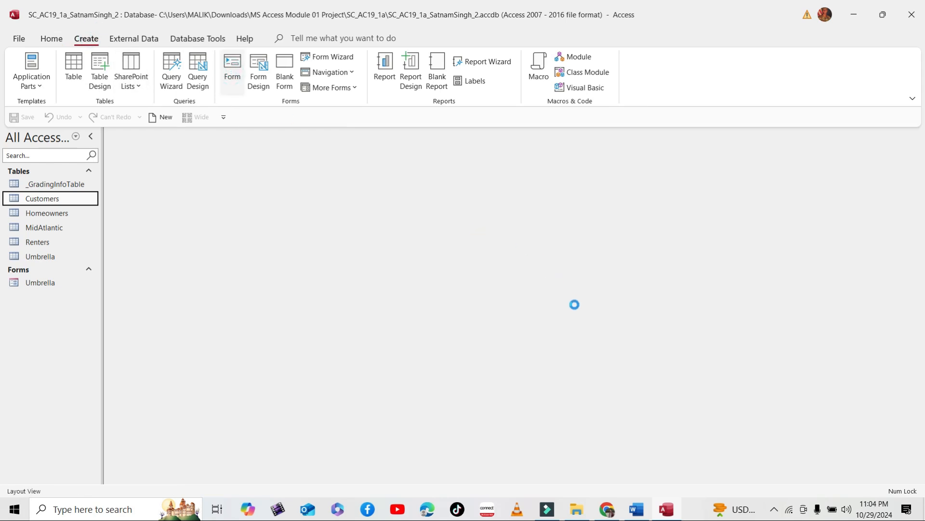
Copy the form name from instruction 10 in Word and save the new form in Access as Customer Data Form
{"action": "left_click", "coordinate": [636, 509]}
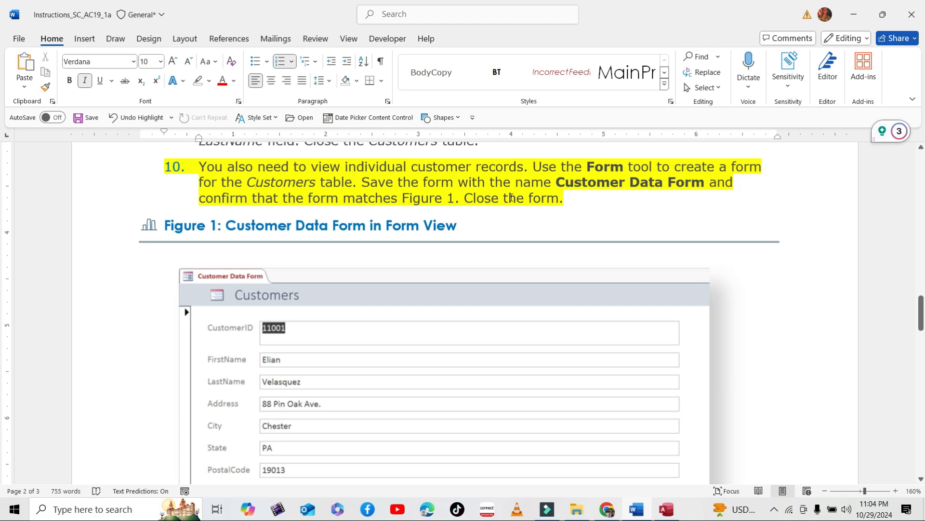
{"action": "left_click_drag", "start_coordinate": [555, 185], "coordinate": [707, 181]}
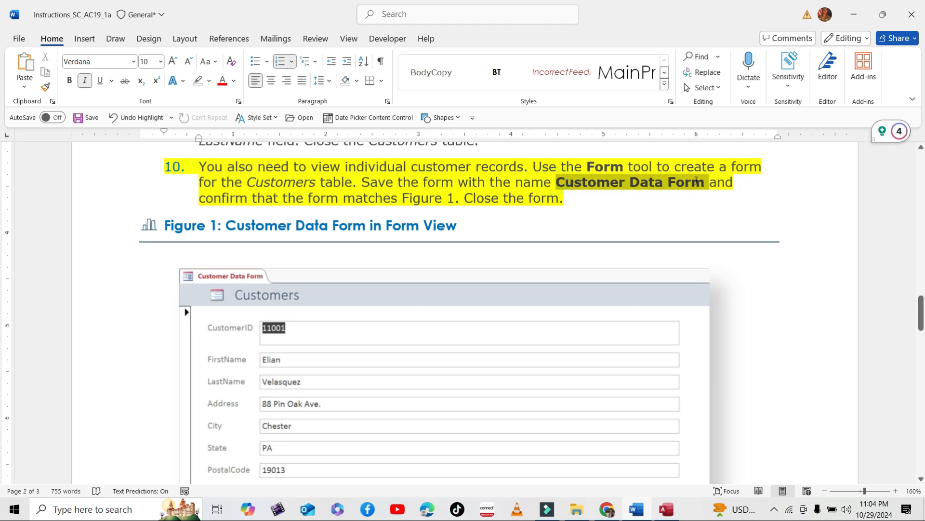
{"action": "right_click", "coordinate": [707, 181]}
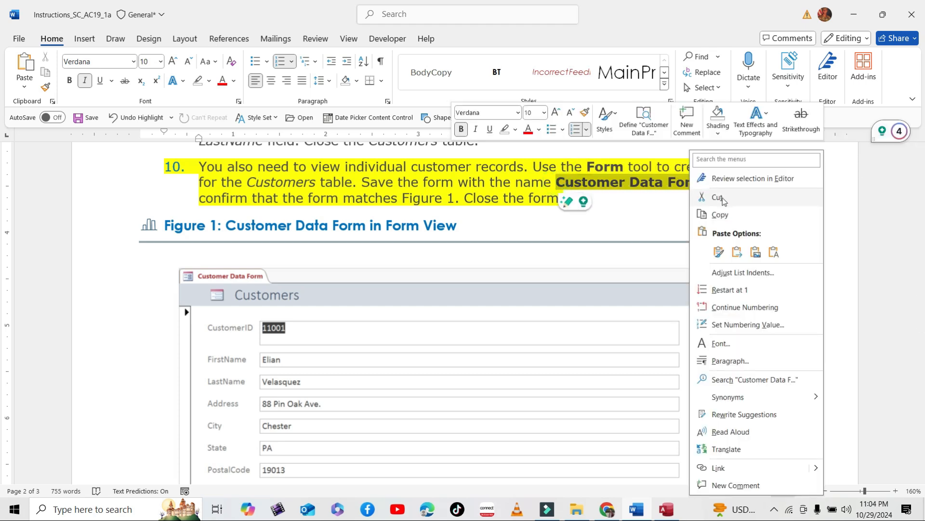
{"action": "left_click", "coordinate": [726, 215]}
{"action": "left_click", "coordinate": [667, 511]}
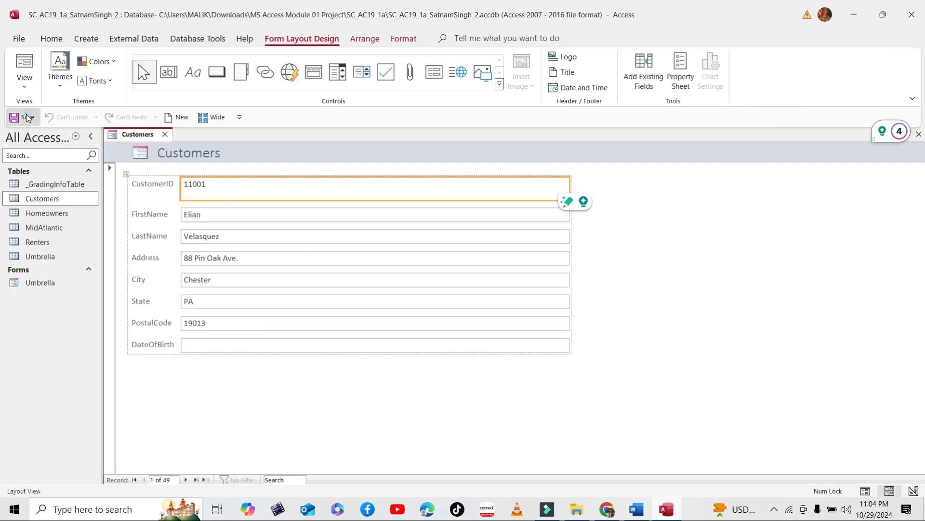
{"action": "left_click", "coordinate": [22, 116]}
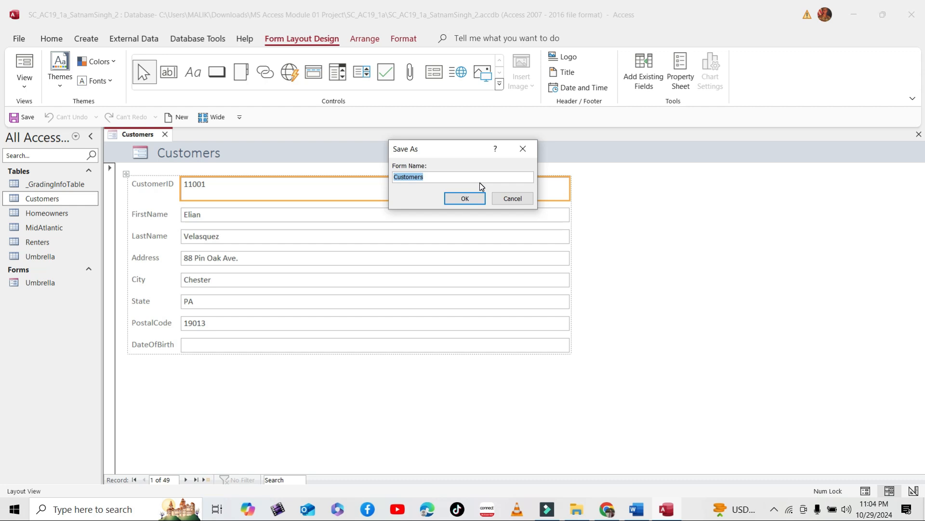
{"action": "key", "text": "ctrl+v"}
{"action": "left_click", "coordinate": [465, 198]}
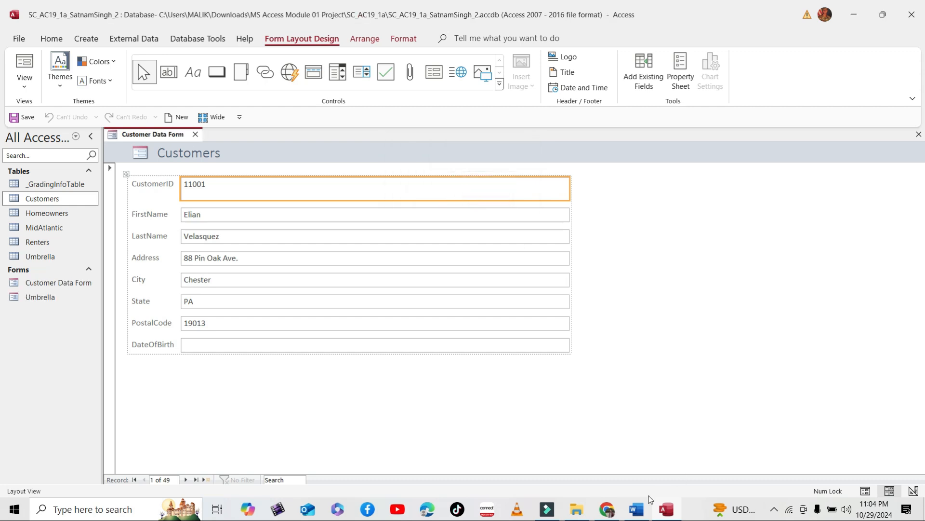
Check the Word instructions briefly and switch the Customer Data Form to Form View in Access
{"action": "left_click", "coordinate": [636, 509]}
{"action": "left_click", "coordinate": [666, 510]}
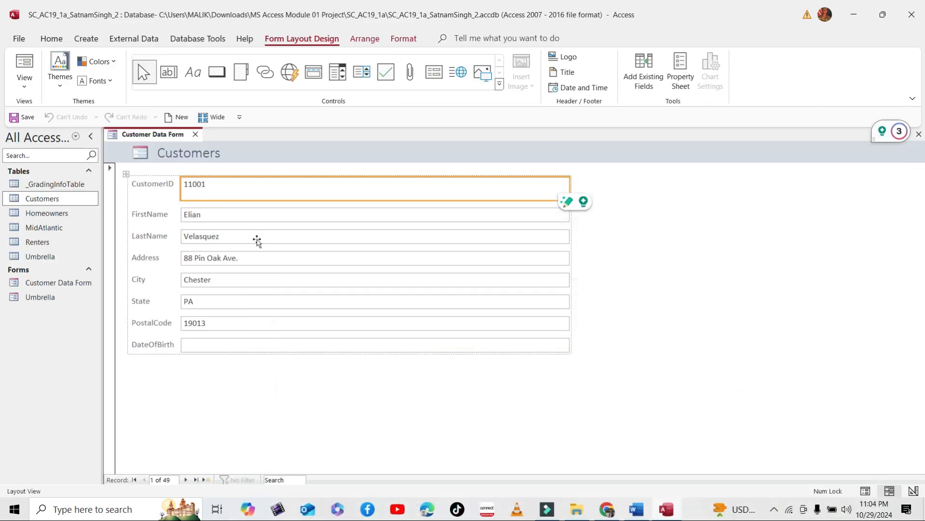
{"action": "right_click", "coordinate": [166, 136]}
{"action": "left_click", "coordinate": [207, 194]}
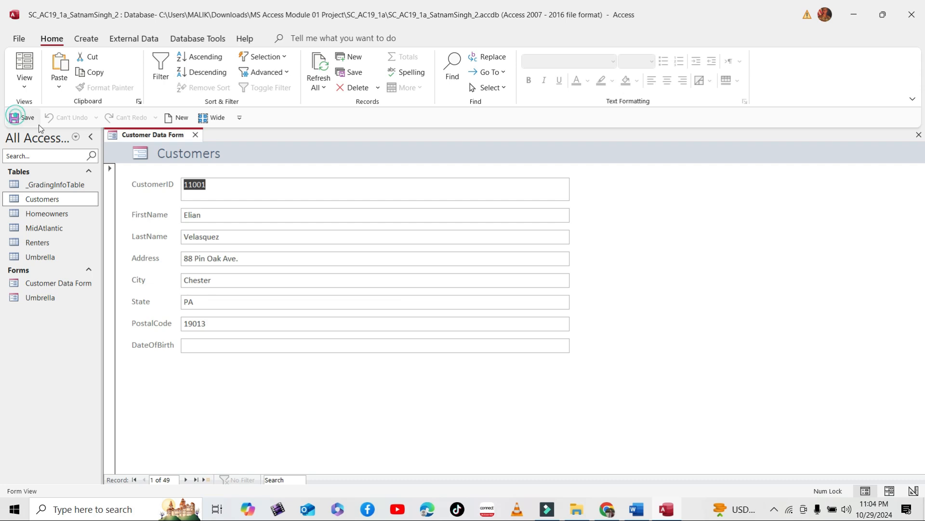
Review the last sentence of instruction 10 in Word and close the Customer Data Form in Access
{"action": "left_click", "coordinate": [641, 510]}
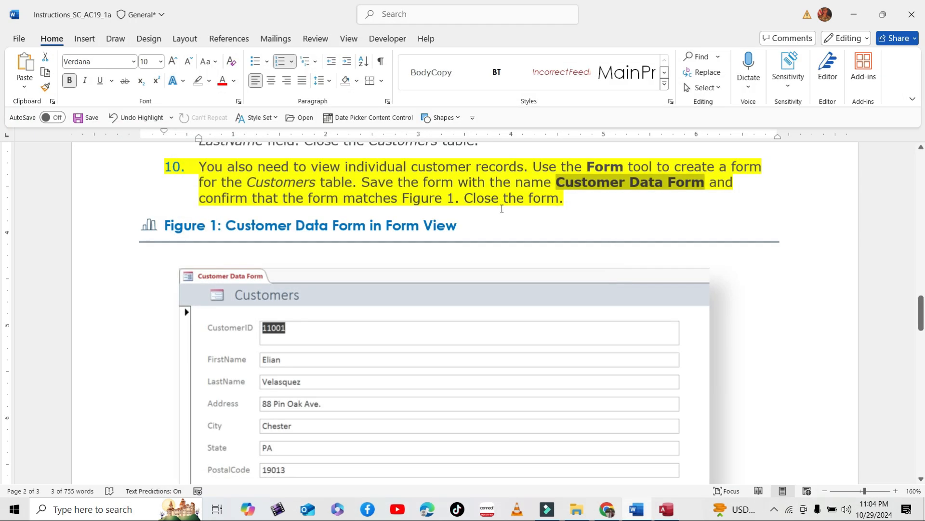
{"action": "left_click_drag", "start_coordinate": [473, 197], "coordinate": [562, 198]}
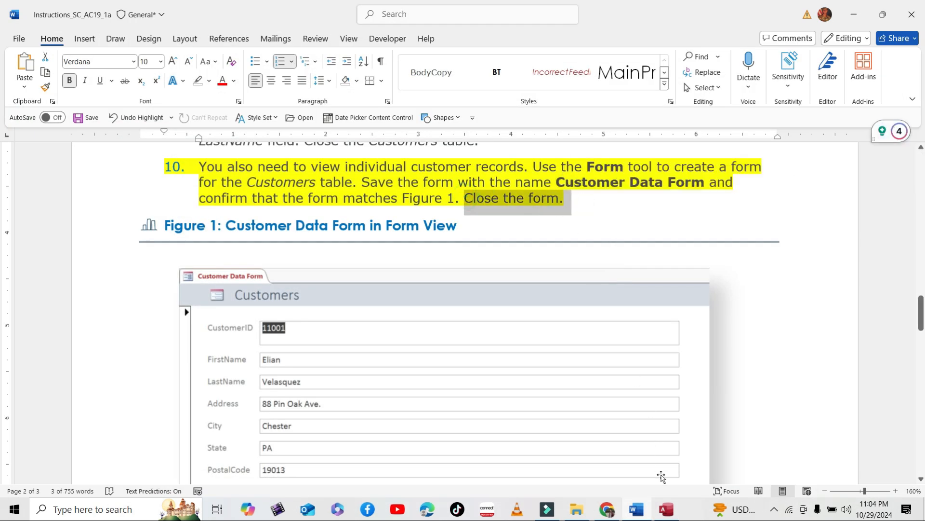
{"action": "left_click", "coordinate": [666, 509]}
{"action": "left_click", "coordinate": [195, 134]}
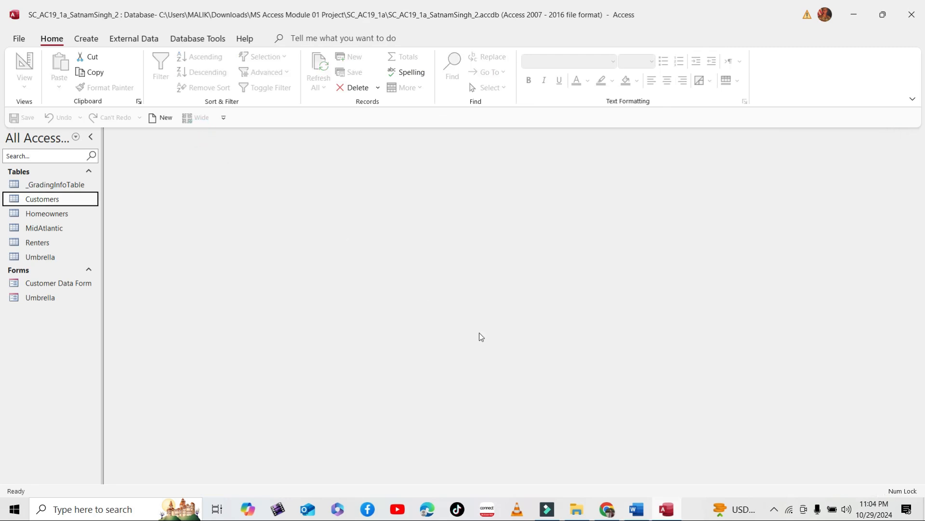
Switch to the Word instructions and highlight the introductory sentence of instruction 11 in yellow
{"action": "left_click", "coordinate": [637, 509]}
{"action": "scroll", "coordinate": [435, 295], "scroll_direction": "down", "scroll_amount": 10}
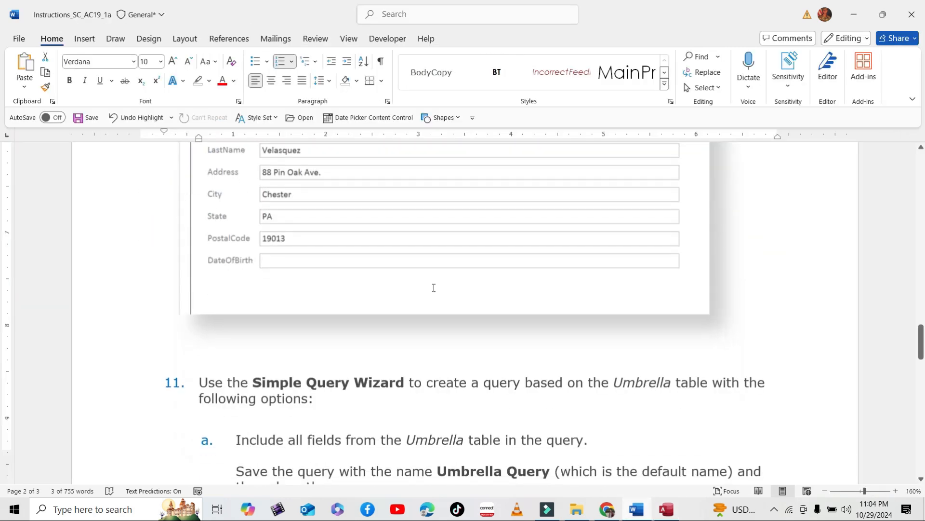
{"action": "left_click_drag", "start_coordinate": [203, 196], "coordinate": [381, 209]}
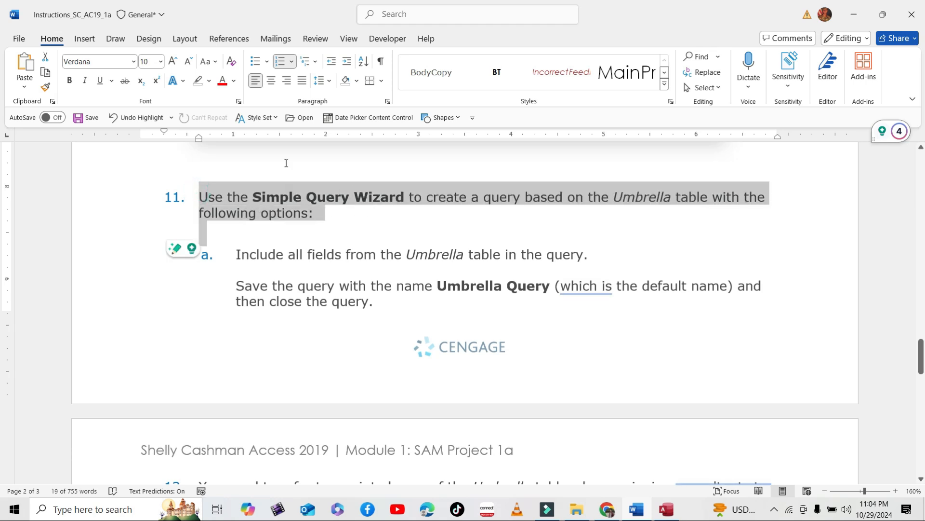
{"action": "left_click", "coordinate": [209, 80]}
{"action": "left_click", "coordinate": [201, 122]}
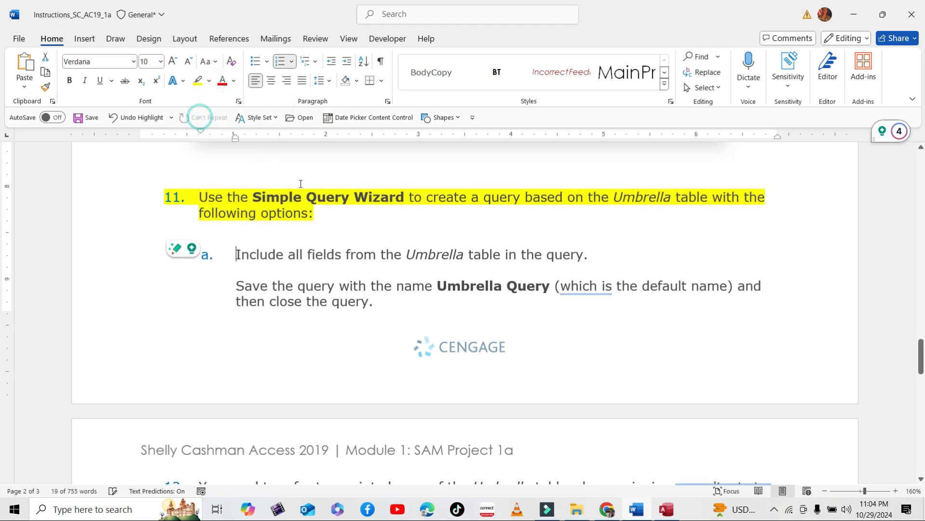
{"action": "left_click", "coordinate": [316, 213]}
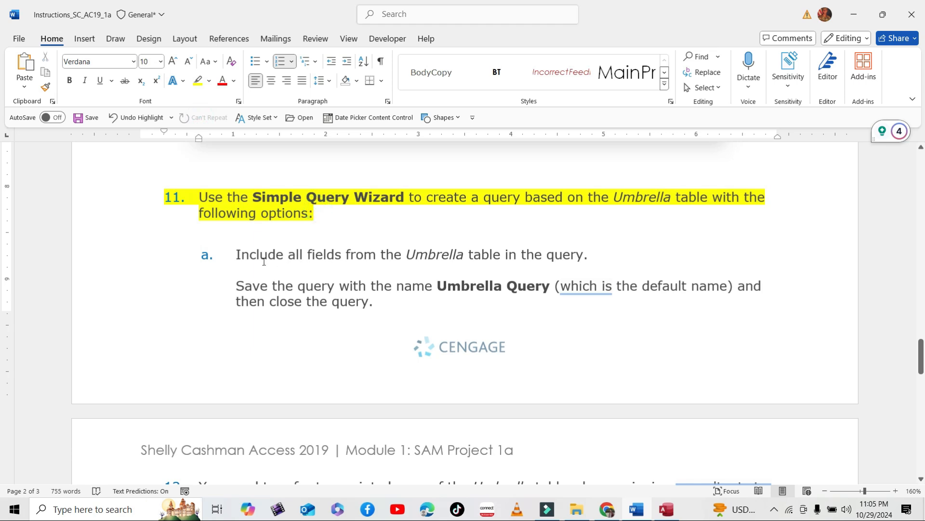
Return to Access and start a new query with the Simple Query Wizard, rechecking instruction 11 in Word
{"action": "left_click", "coordinate": [669, 509]}
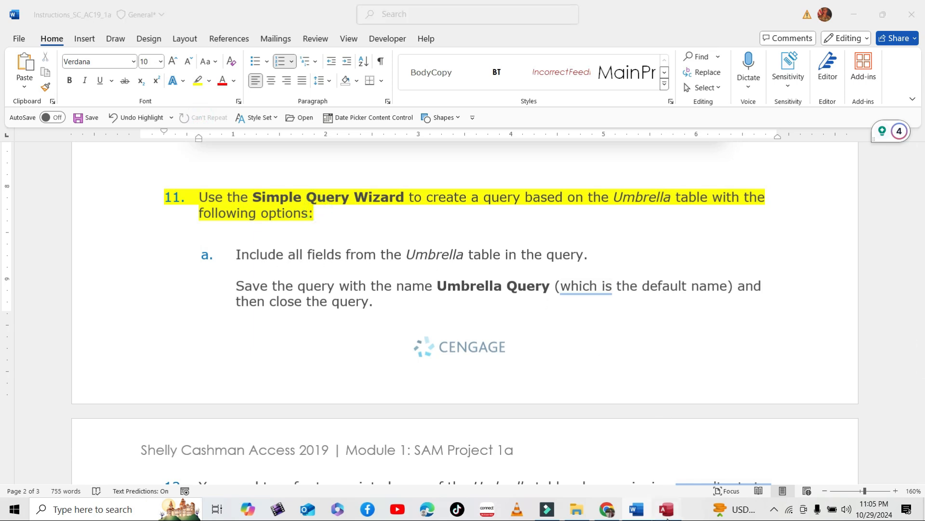
{"action": "left_click", "coordinate": [87, 39]}
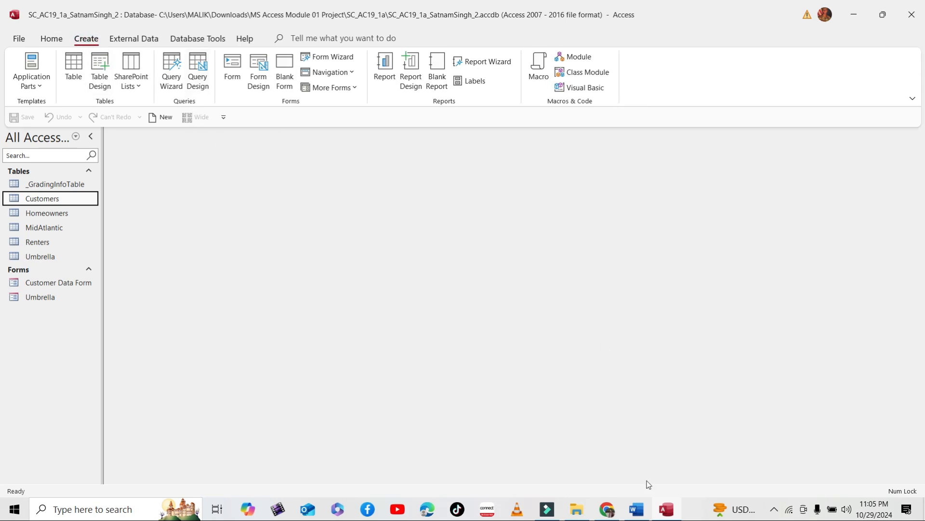
{"action": "left_click", "coordinate": [636, 509]}
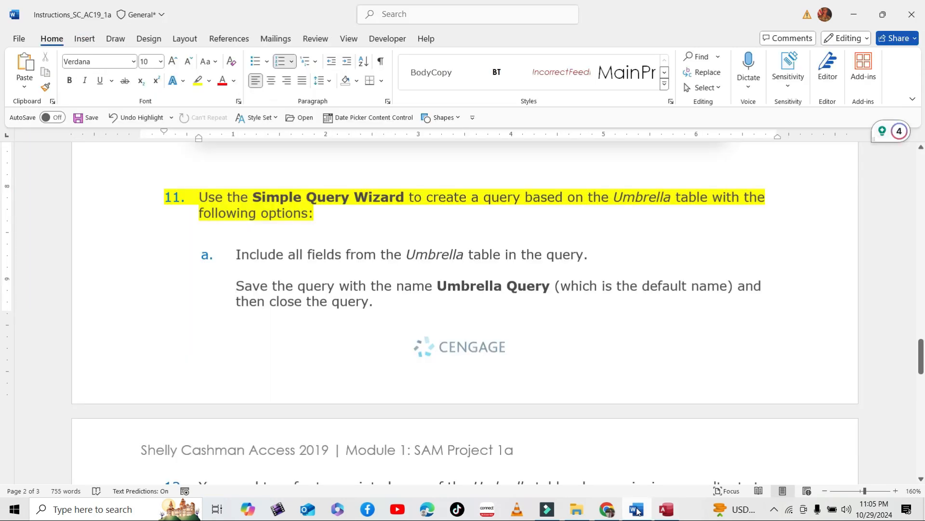
{"action": "left_click", "coordinate": [667, 509]}
{"action": "left_click", "coordinate": [172, 78]}
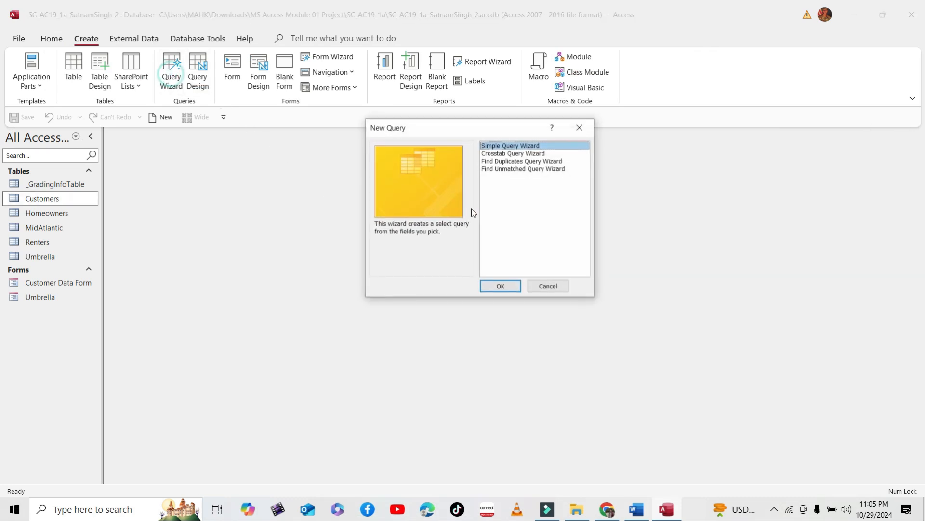
{"action": "left_click", "coordinate": [504, 287]}
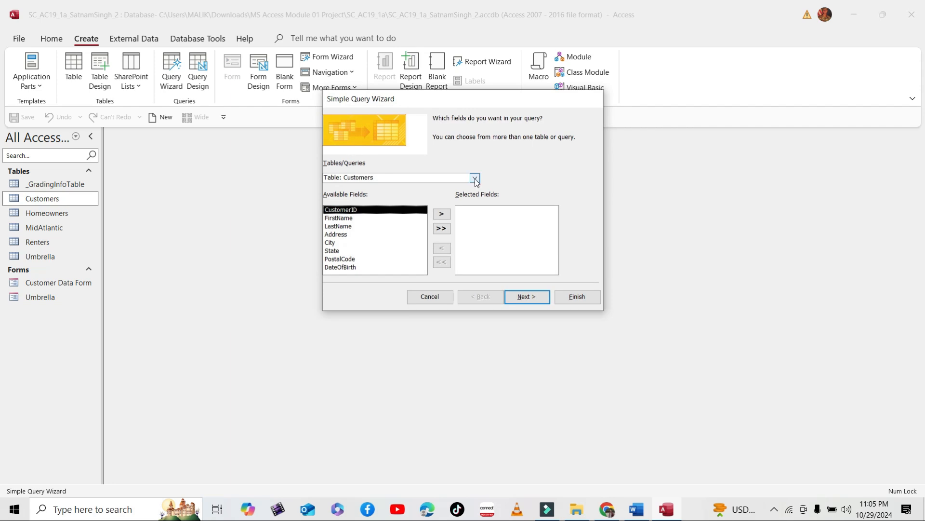
Review instruction 11a in Word and add all fields of the Umbrella table to the query in the Access wizard
{"action": "left_click", "coordinate": [637, 509]}
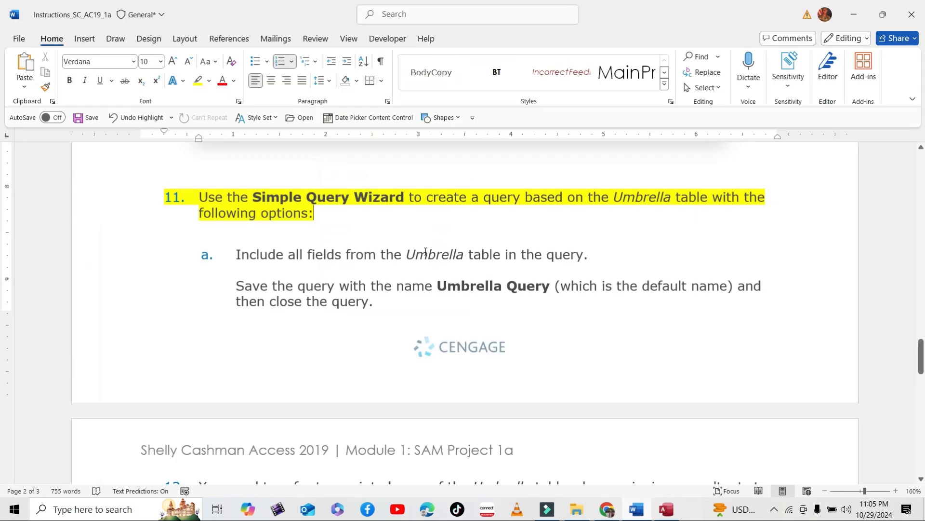
{"action": "left_click", "coordinate": [236, 254]}
{"action": "left_click", "coordinate": [622, 262], "text": "shift"}
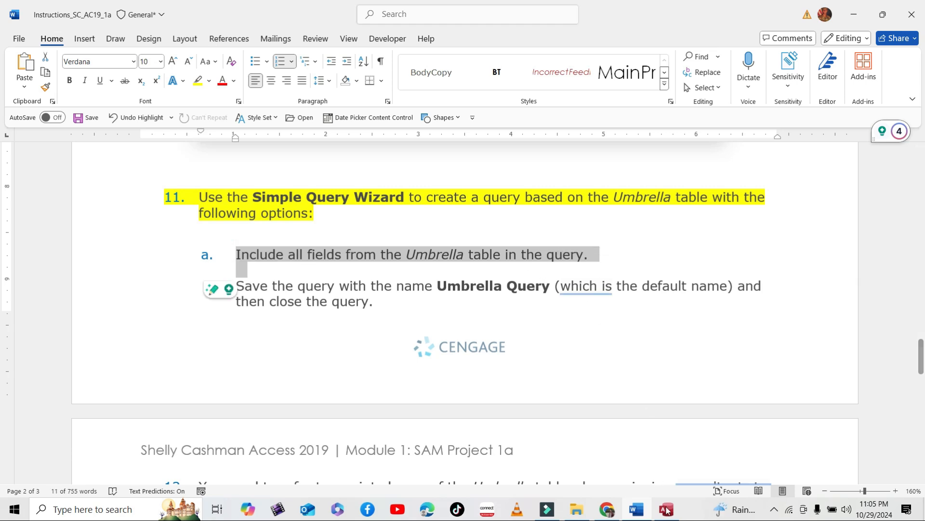
{"action": "left_click", "coordinate": [667, 509]}
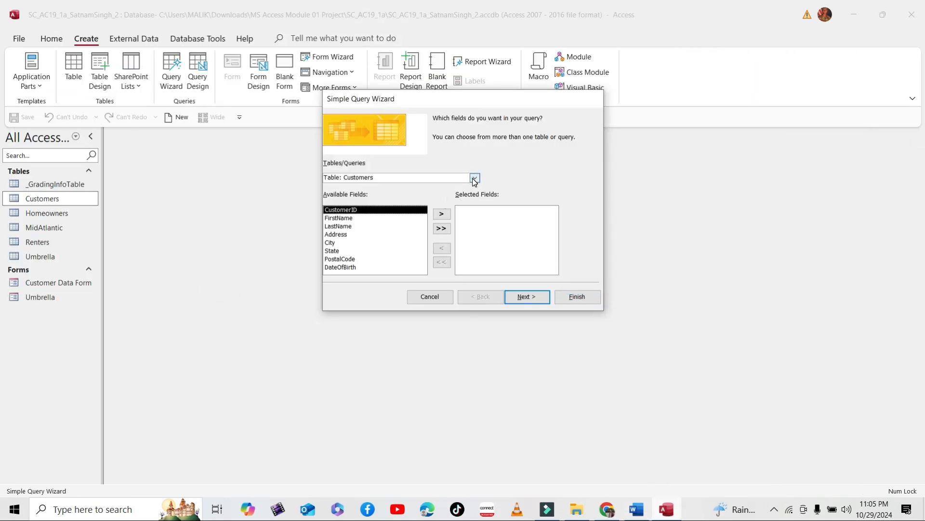
{"action": "left_click", "coordinate": [475, 177]}
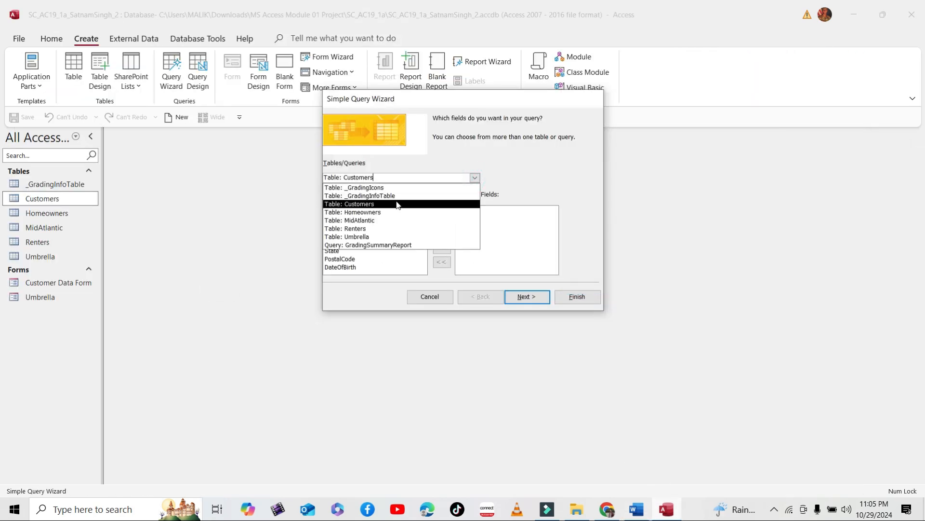
{"action": "left_click", "coordinate": [362, 236]}
{"action": "left_click", "coordinate": [441, 228]}
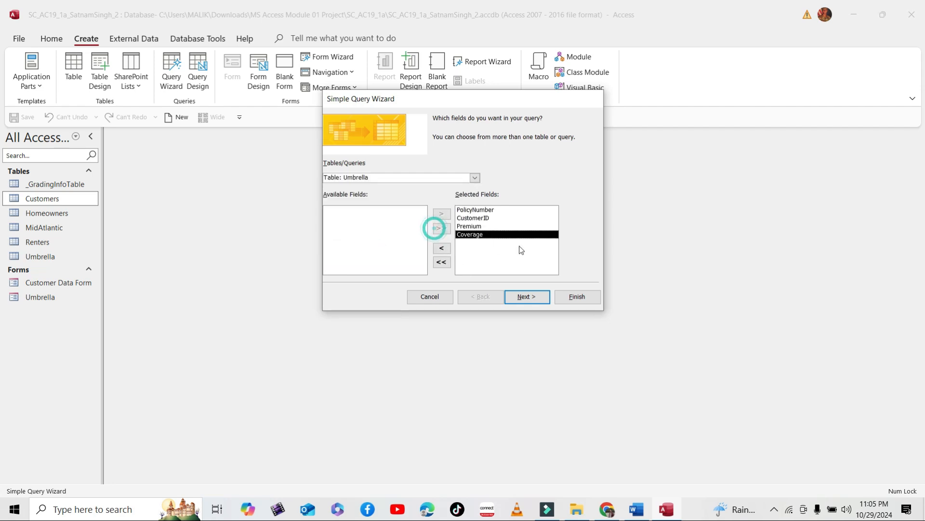
Read the saving instruction under 11a in Word, copy the name Umbrella Query, and return to the query wizard in Access
{"action": "left_click", "coordinate": [636, 509]}
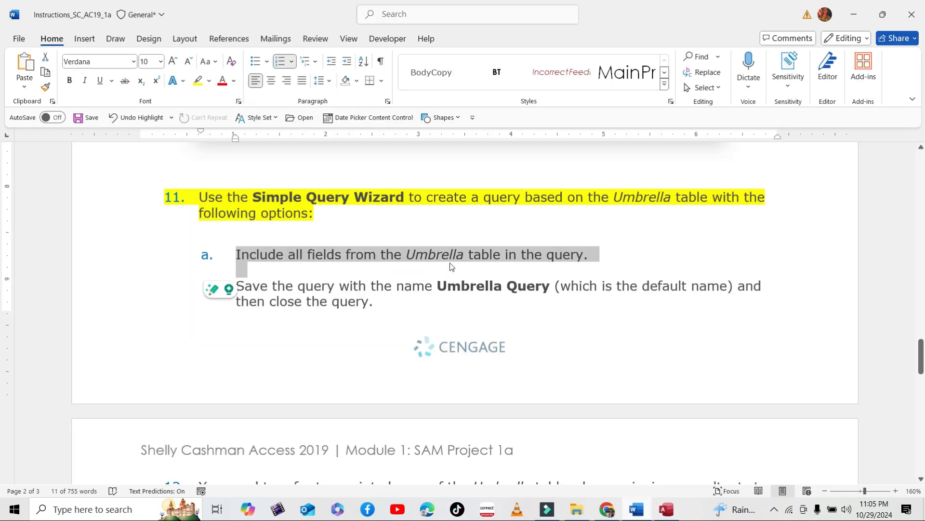
{"action": "left_click", "coordinate": [328, 293]}
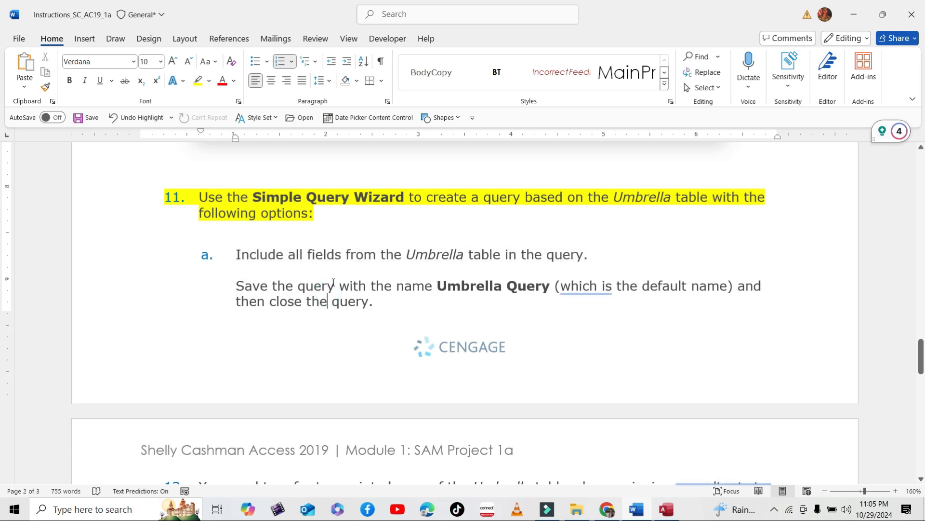
{"action": "left_click_drag", "start_coordinate": [232, 286], "coordinate": [413, 304]}
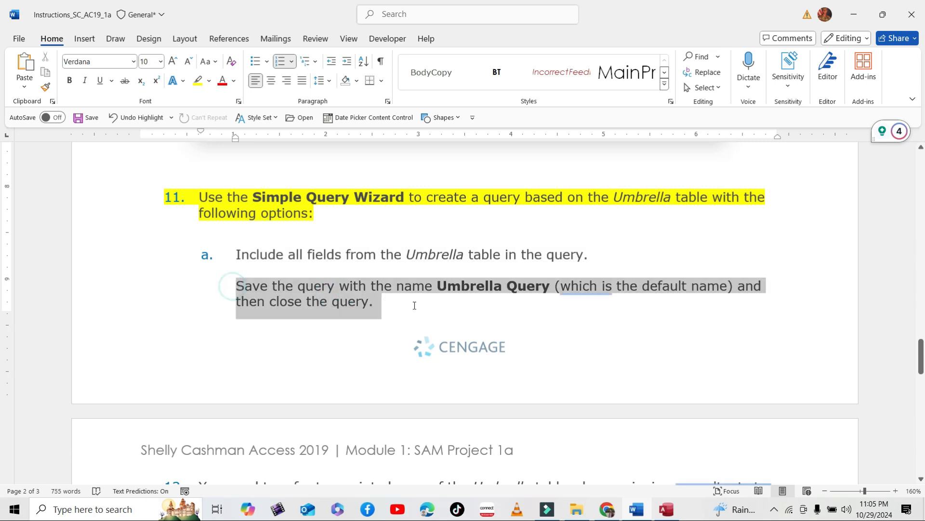
{"action": "scroll", "coordinate": [338, 262], "scroll_direction": "down", "scroll_amount": 2}
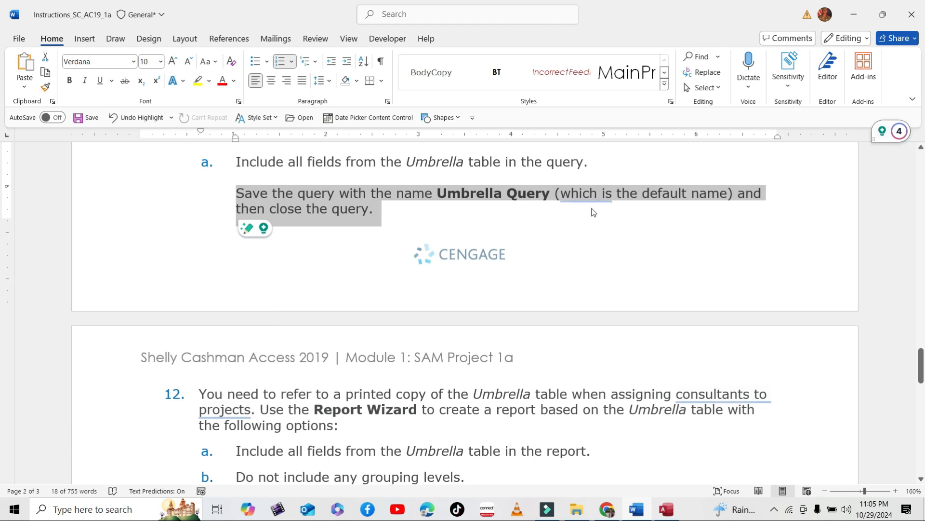
{"action": "left_click", "coordinate": [456, 193]}
{"action": "left_click_drag", "start_coordinate": [438, 193], "coordinate": [550, 194]}
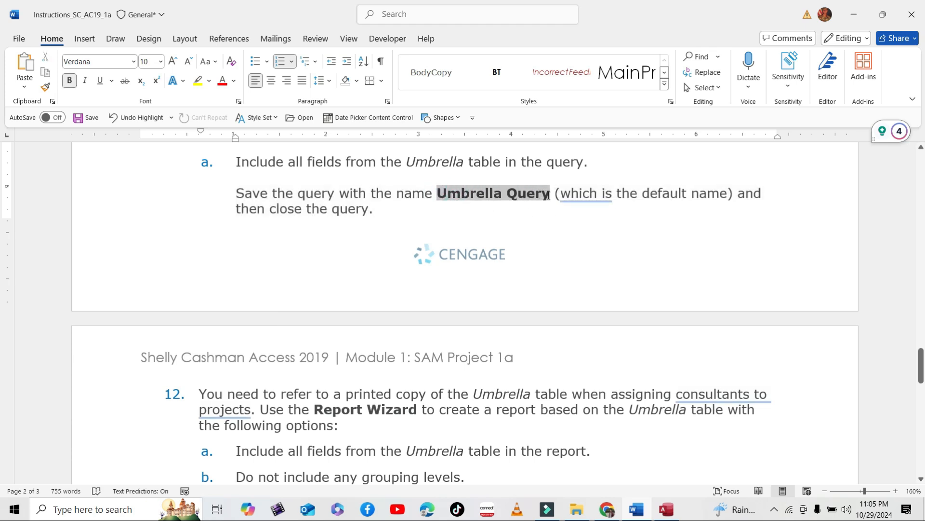
{"action": "right_click", "coordinate": [496, 193]}
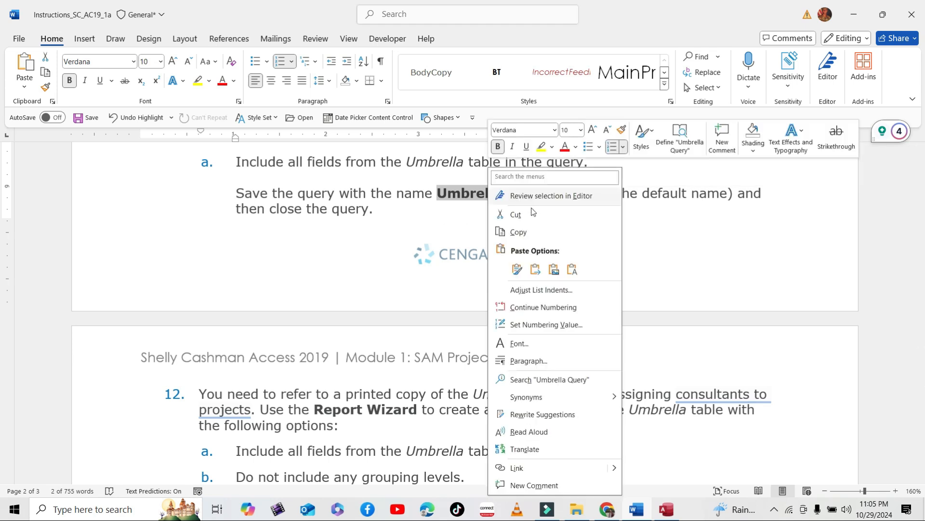
{"action": "left_click", "coordinate": [518, 231]}
{"action": "key", "text": "alt+Tab"}
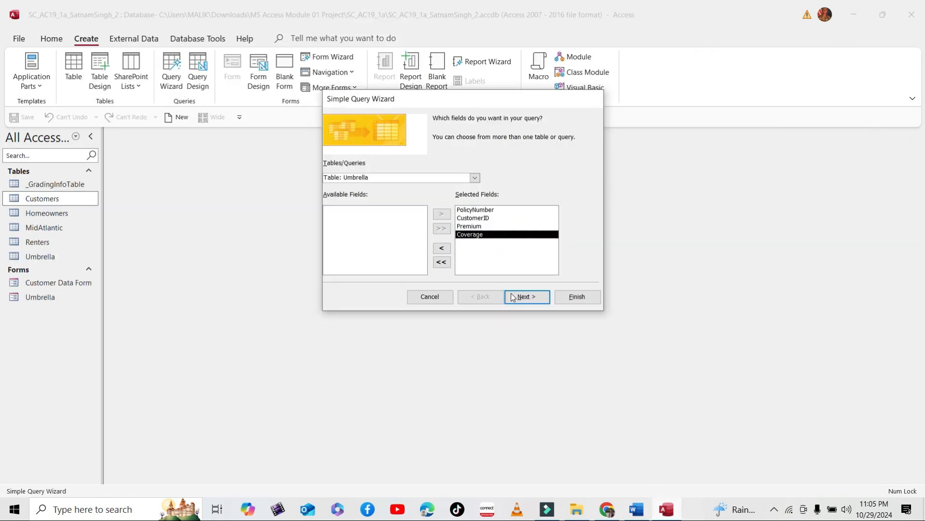
Finish the Simple Query Wizard with the title Umbrella Query, check the saving instruction in Word, and close the query in Access
{"action": "left_click", "coordinate": [534, 297]}
{"action": "left_click", "coordinate": [534, 296]}
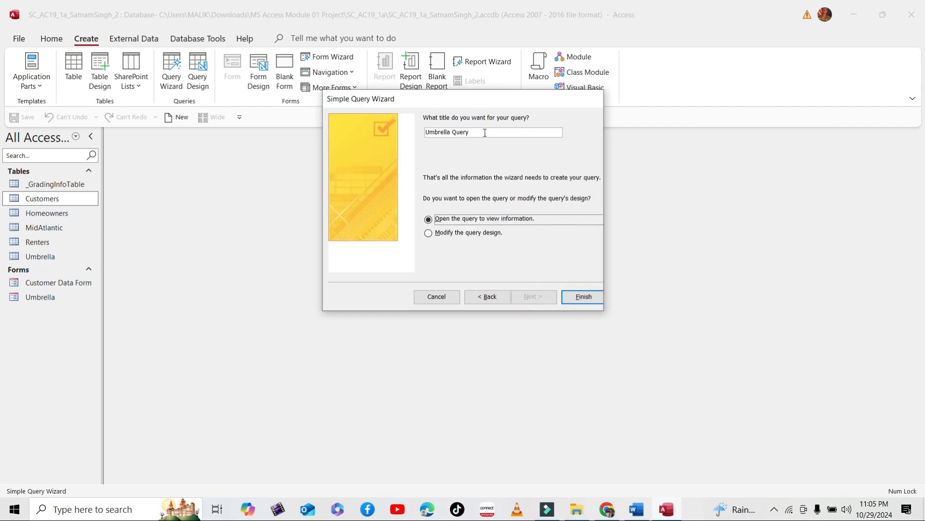
{"action": "left_click", "coordinate": [584, 296]}
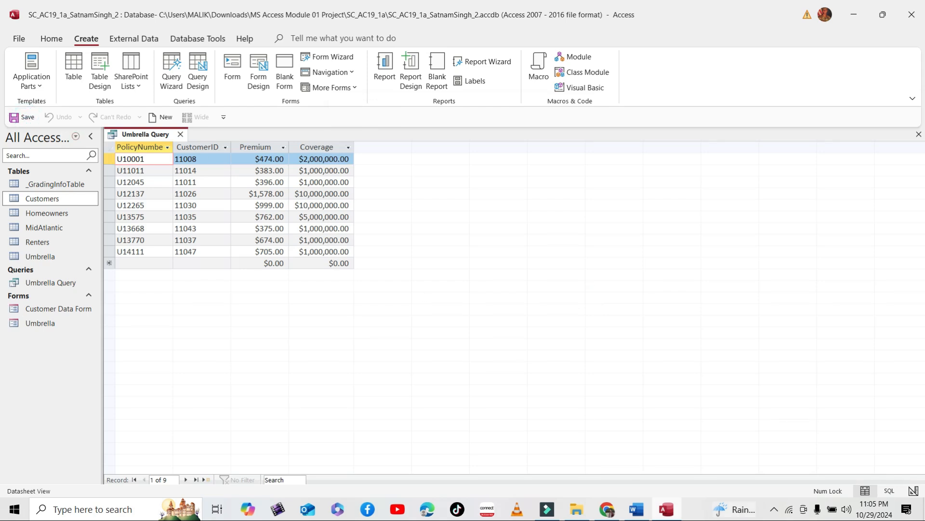
{"action": "left_click", "coordinate": [636, 509]}
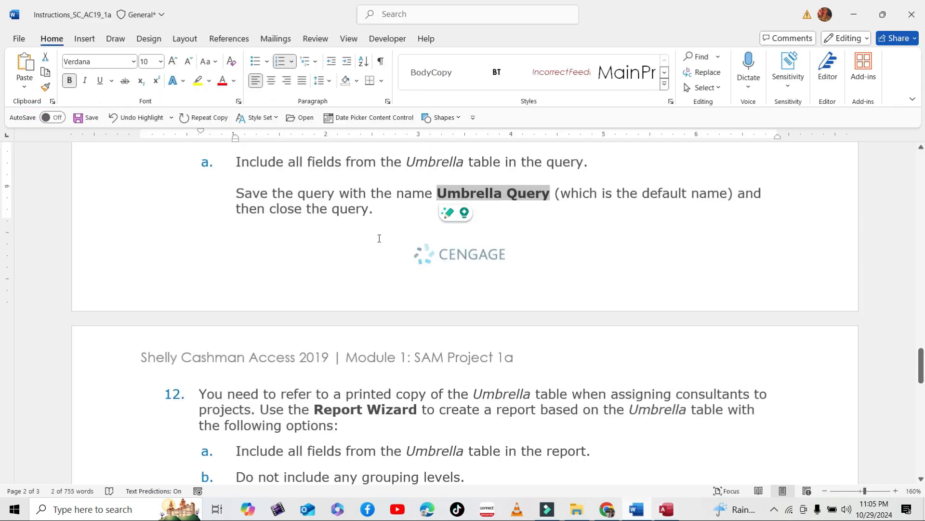
{"action": "left_click", "coordinate": [666, 509]}
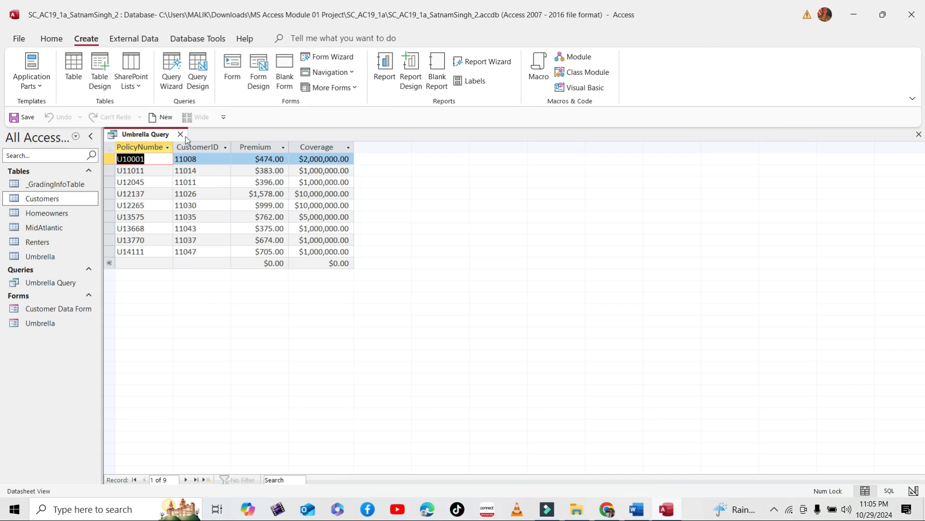
{"action": "left_click", "coordinate": [180, 134]}
Switch to the Word instructions and highlight the introductory text of instruction 12 in yellow
{"action": "left_click", "coordinate": [636, 509]}
{"action": "scroll", "coordinate": [432, 302], "scroll_direction": "down", "scroll_amount": 2}
{"action": "scroll", "coordinate": [432, 302], "scroll_direction": "down", "scroll_amount": 3}
{"action": "left_click_drag", "start_coordinate": [199, 208], "coordinate": [471, 244]}
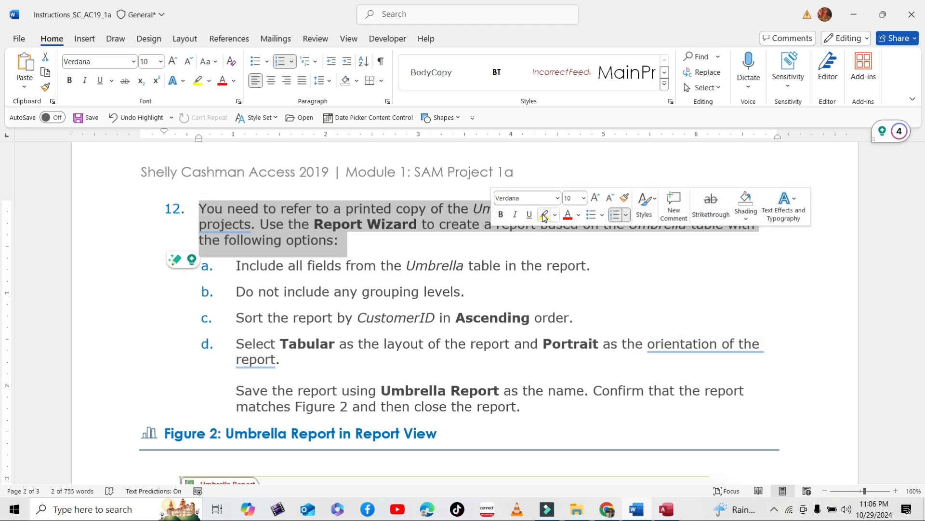
{"action": "left_click", "coordinate": [544, 217]}
{"action": "left_click", "coordinate": [428, 259]}
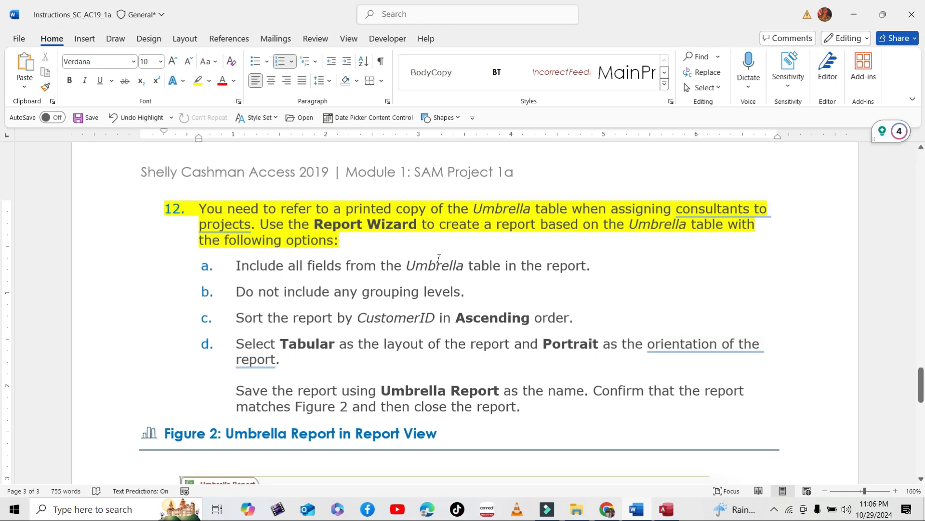
{"action": "left_click", "coordinate": [609, 509]}
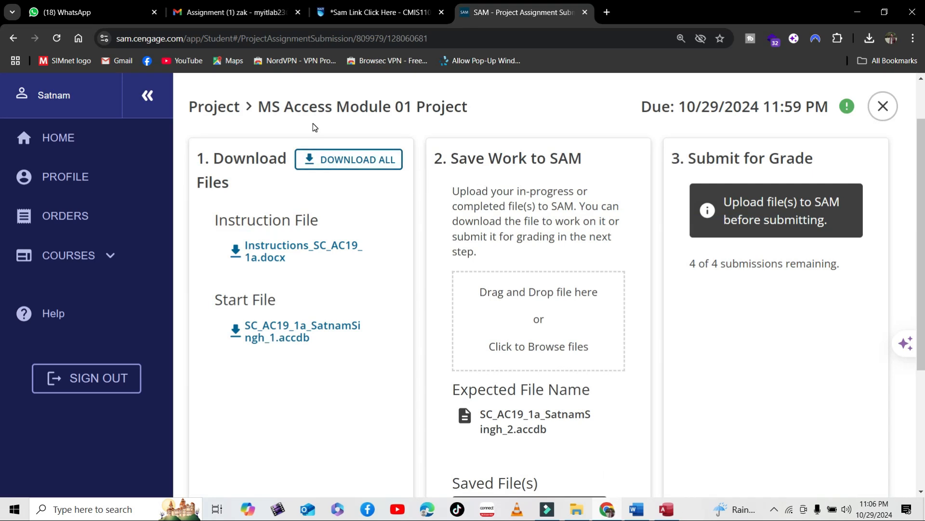
{"action": "left_click", "coordinate": [436, 6]}
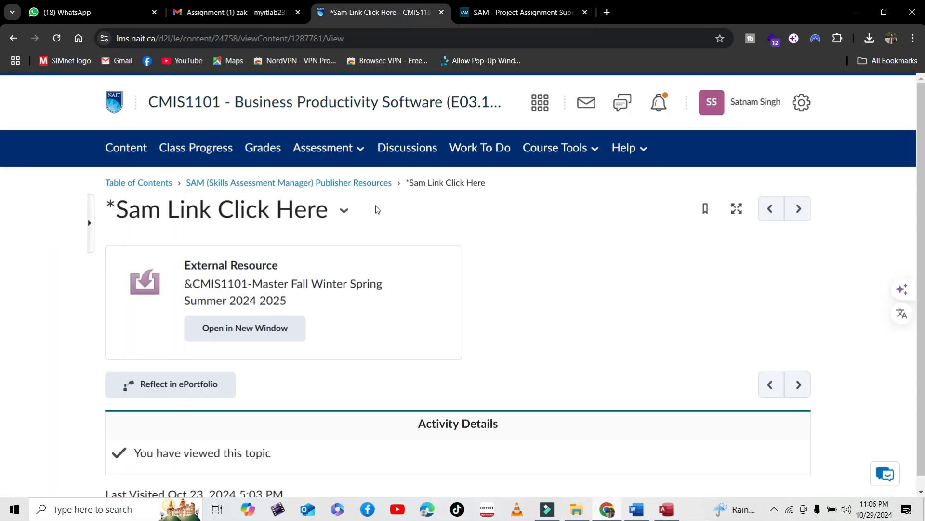
{"action": "left_click", "coordinate": [524, 6]}
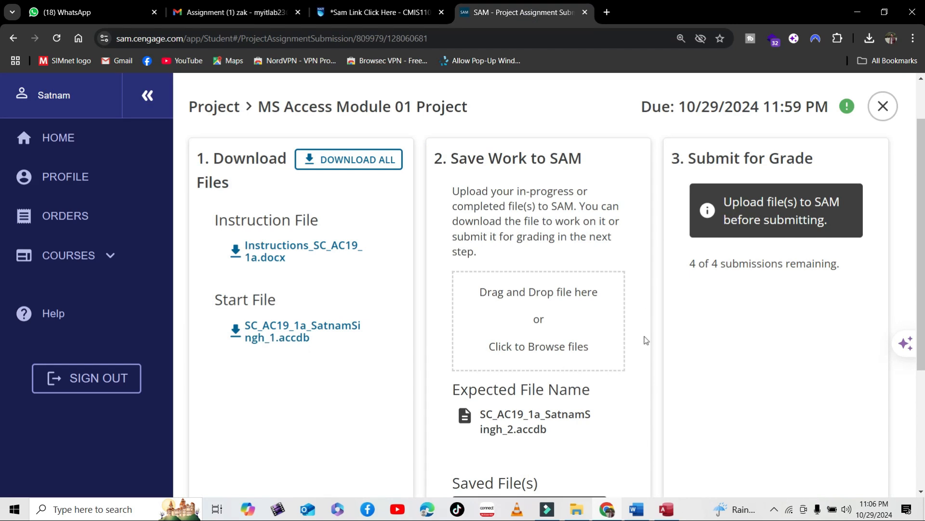
{"action": "left_click", "coordinate": [667, 510]}
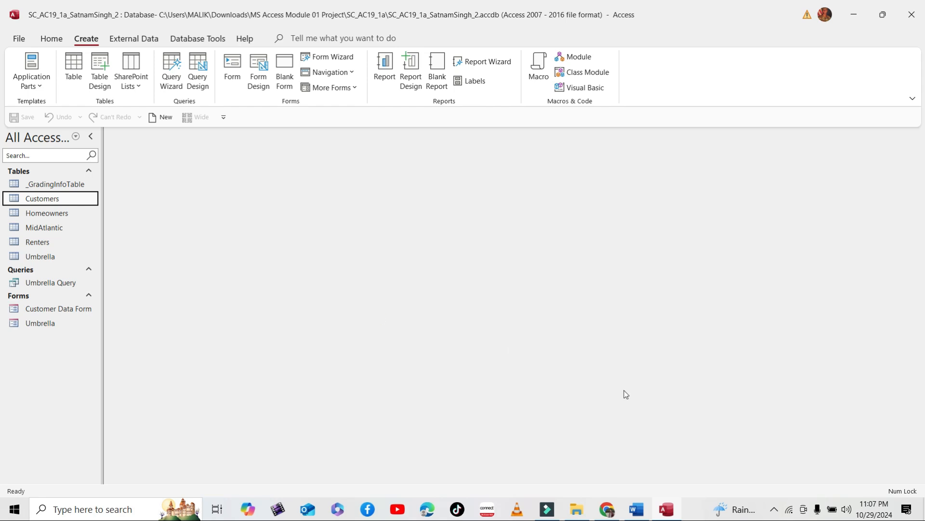
Recheck instruction 12 in Word, then start the Report Wizard for the Umbrella table in Access
{"action": "left_click", "coordinate": [636, 508]}
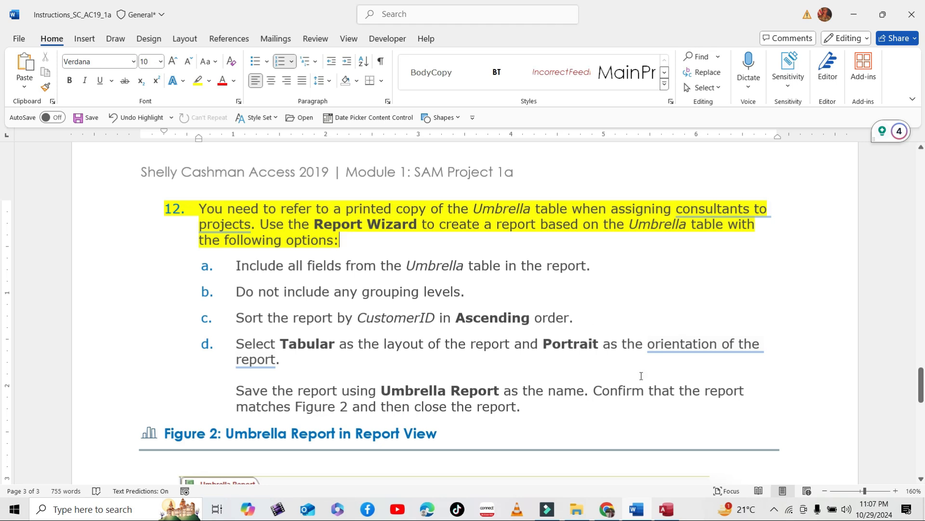
{"action": "left_click", "coordinate": [675, 509]}
{"action": "left_click", "coordinate": [54, 256]}
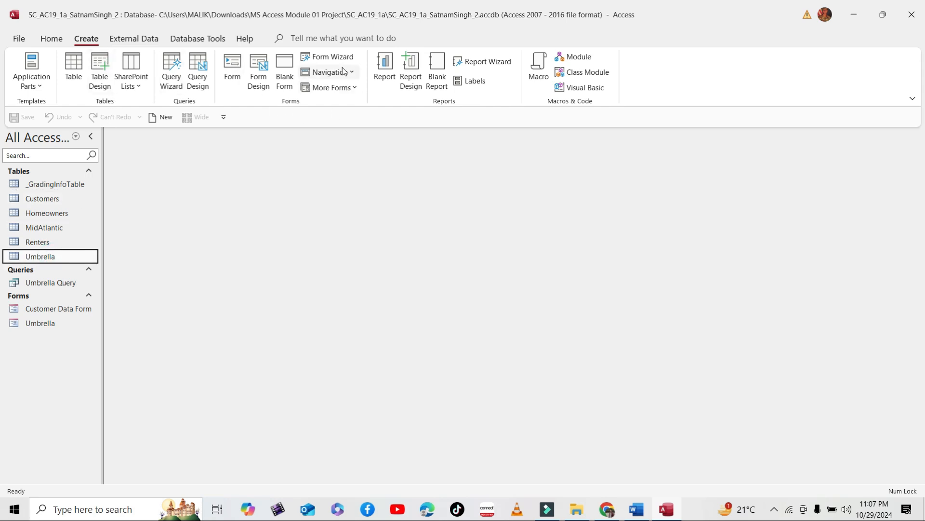
{"action": "left_click", "coordinate": [492, 64]}
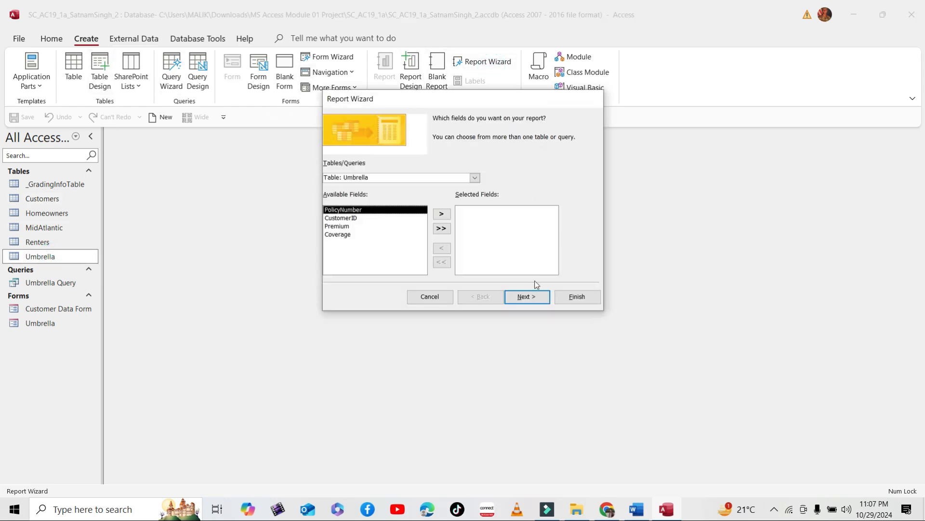
Review instruction 12a in Word and add all fields of the Umbrella table to the report in the Access wizard
{"action": "left_click", "coordinate": [636, 509]}
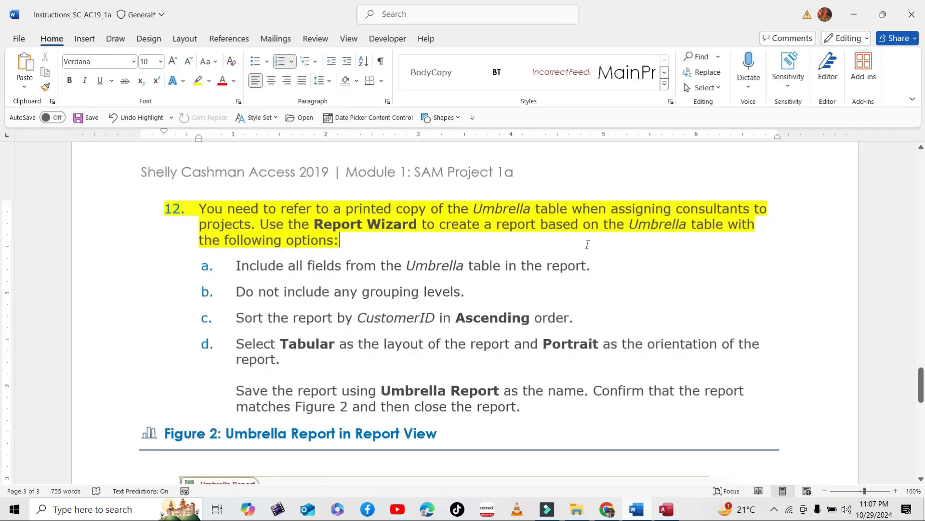
{"action": "left_click", "coordinate": [236, 265]}
{"action": "left_click", "coordinate": [581, 266], "text": "shift"}
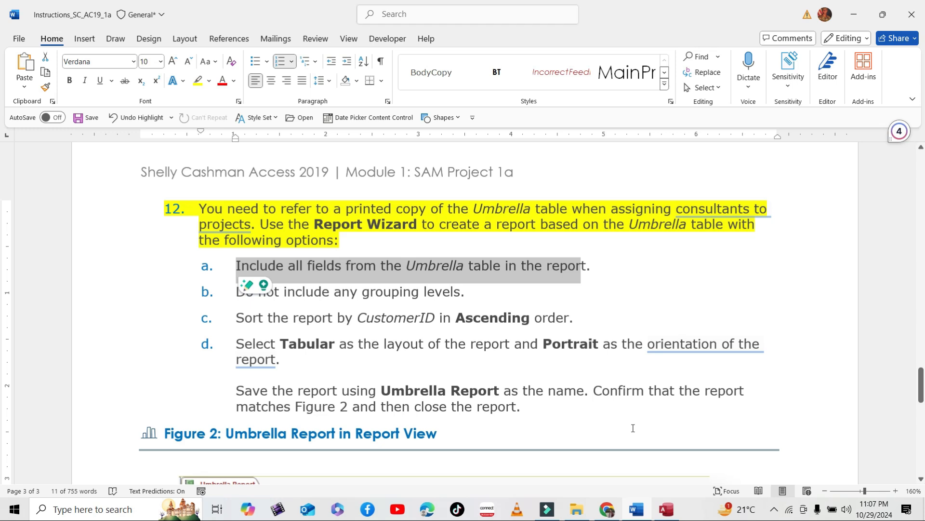
{"action": "left_click", "coordinate": [667, 508]}
{"action": "left_click", "coordinate": [441, 228]}
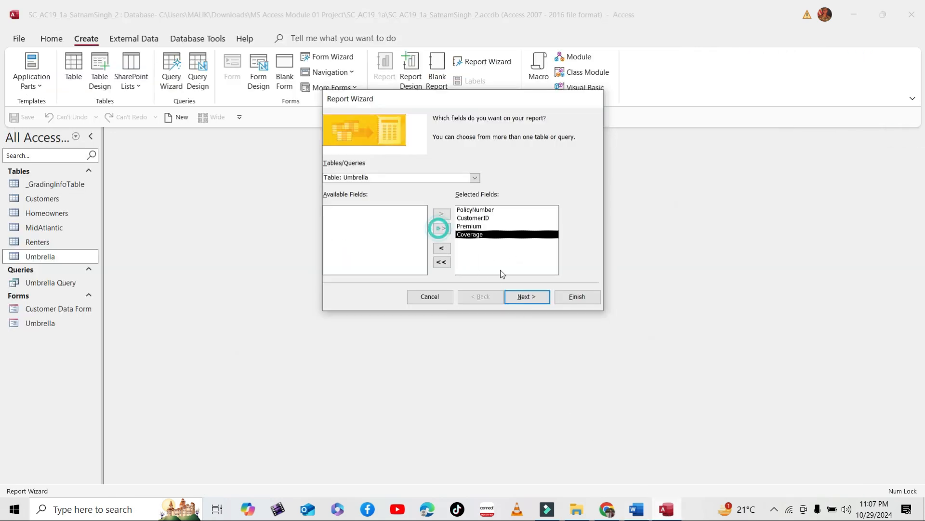
{"action": "left_click", "coordinate": [521, 299]}
Review instruction 12b in Word and continue the Access report wizard without adding any grouping levels
{"action": "left_click", "coordinate": [637, 509]}
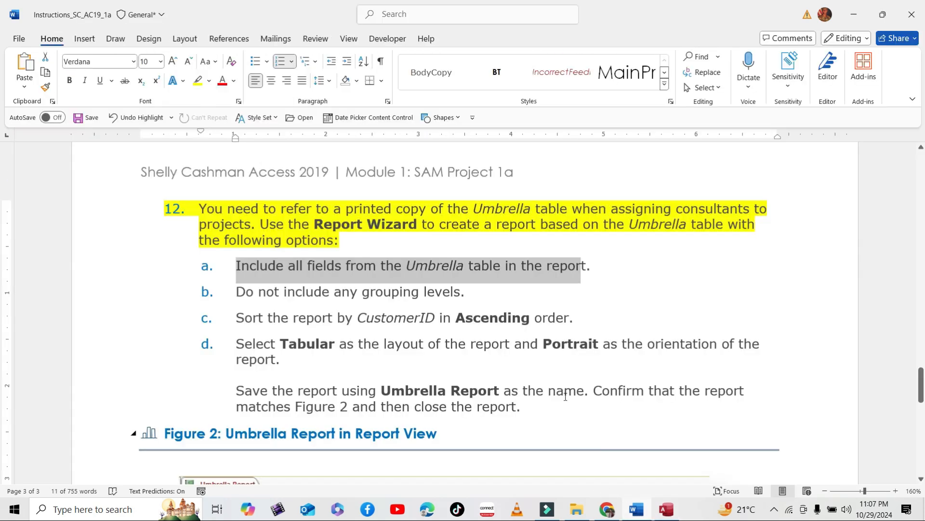
{"action": "left_click", "coordinate": [249, 295]}
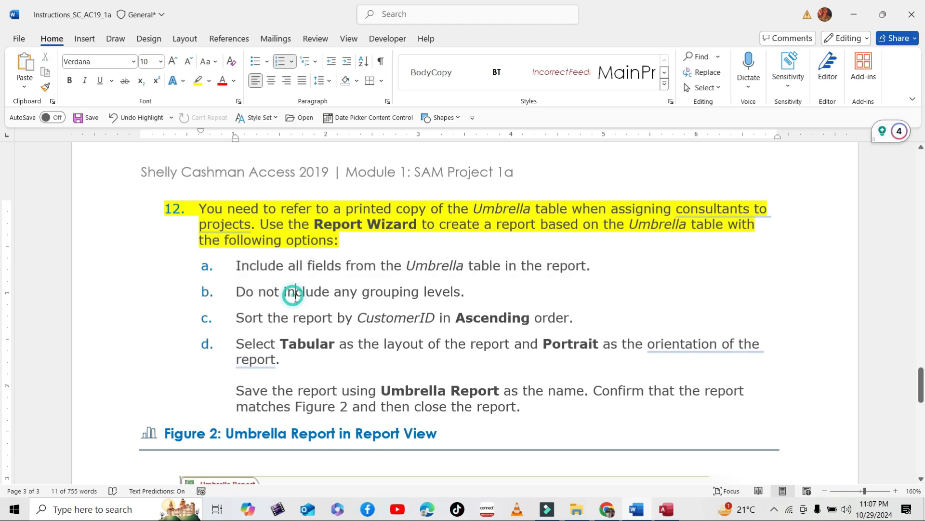
{"action": "left_click_drag", "start_coordinate": [237, 293], "coordinate": [473, 295]}
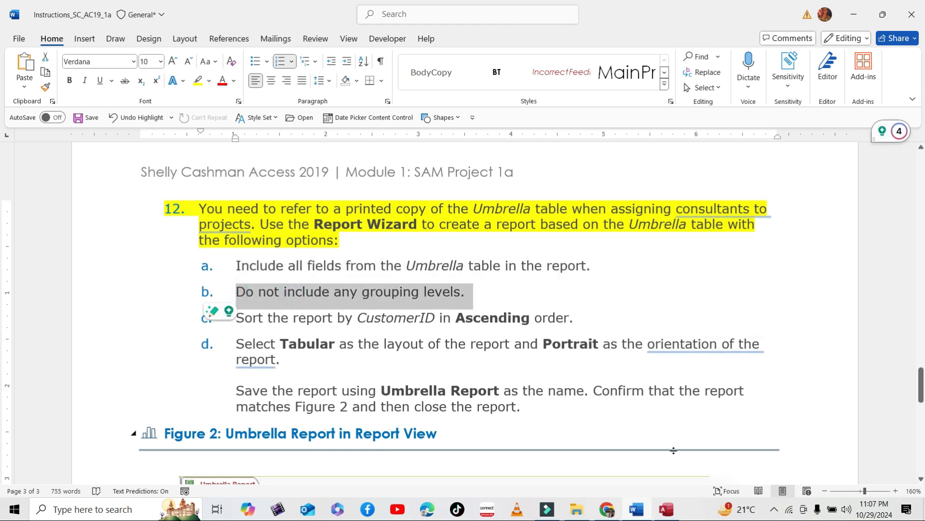
{"action": "left_click", "coordinate": [673, 514]}
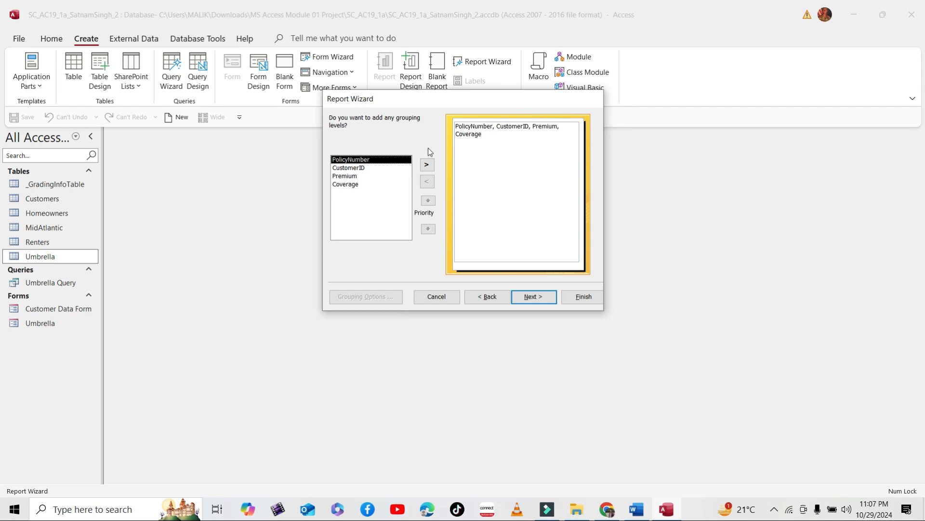
{"action": "left_click", "coordinate": [532, 296]}
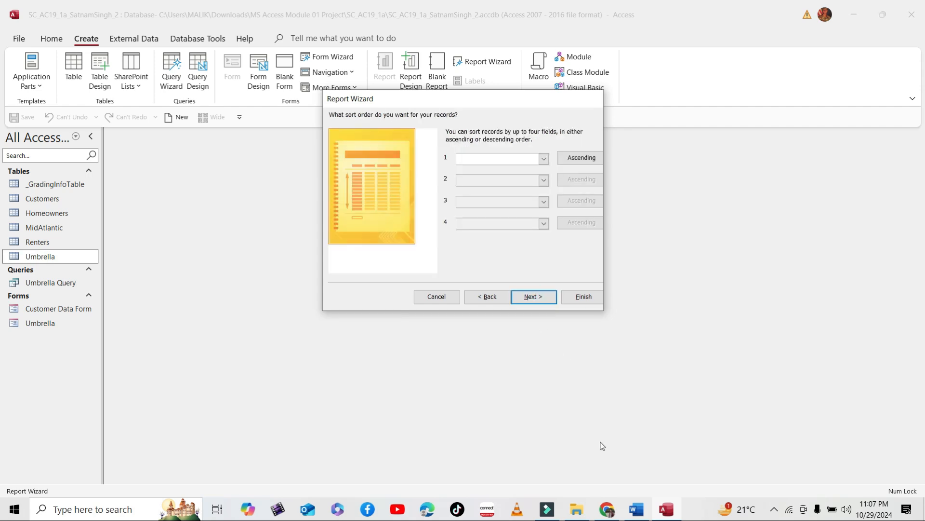
Review instruction 12c in Word and sort the report by CustomerID in ascending order in the Access wizard
{"action": "left_click", "coordinate": [637, 509]}
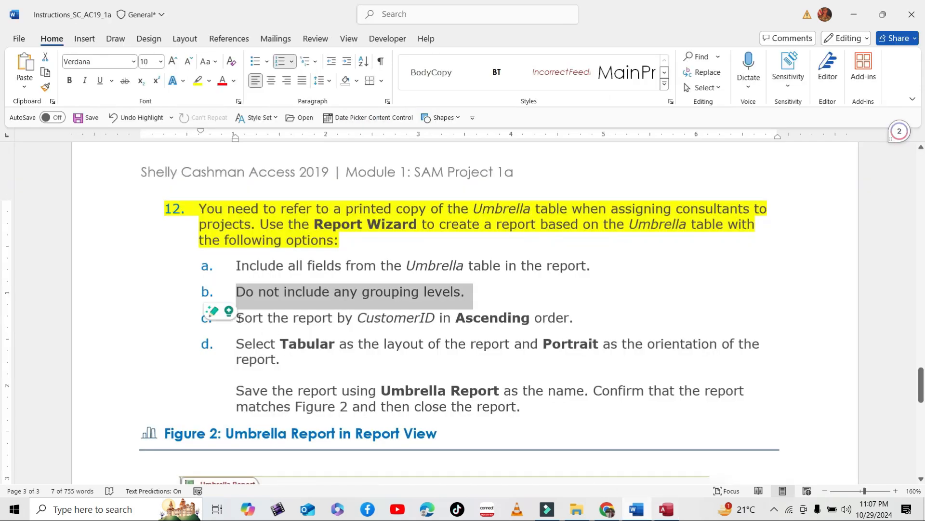
{"action": "left_click", "coordinate": [242, 318]}
{"action": "left_click_drag", "start_coordinate": [240, 319], "coordinate": [580, 319]}
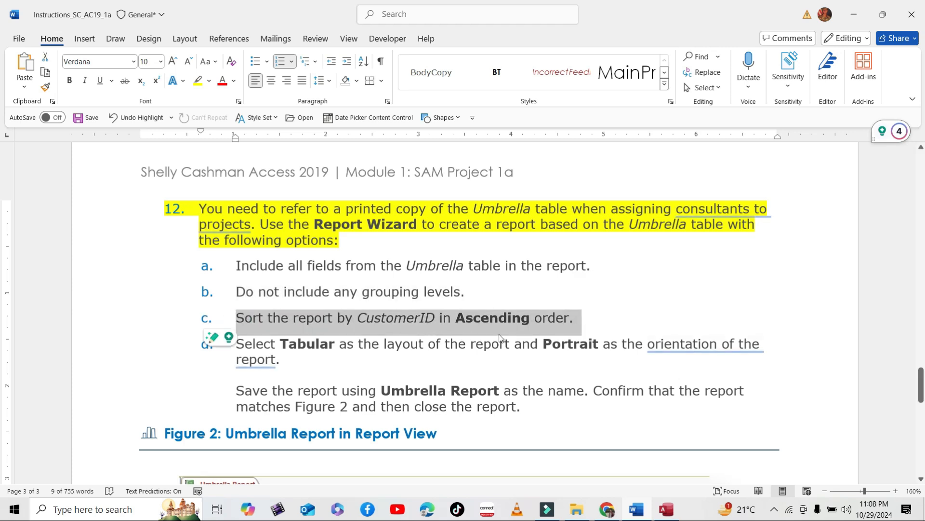
{"action": "left_click", "coordinate": [665, 509]}
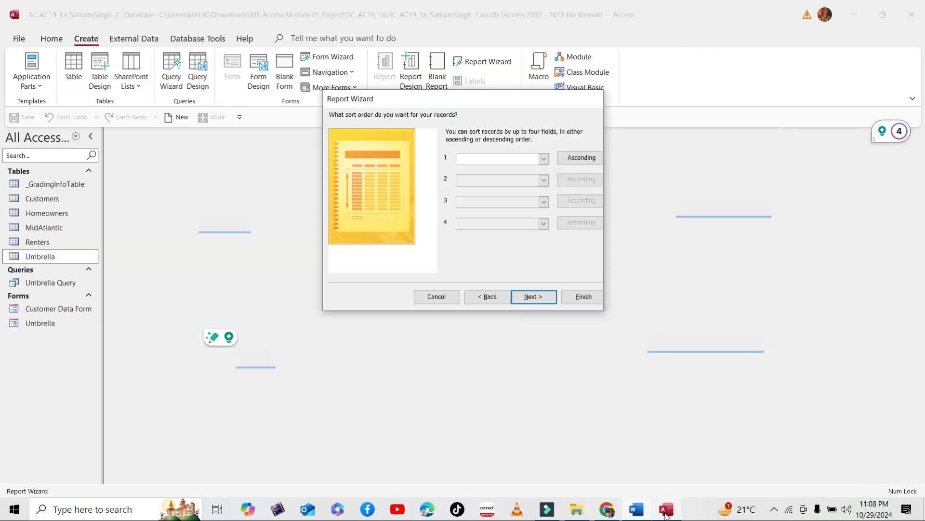
{"action": "left_click", "coordinate": [544, 159]}
{"action": "left_click", "coordinate": [489, 183]}
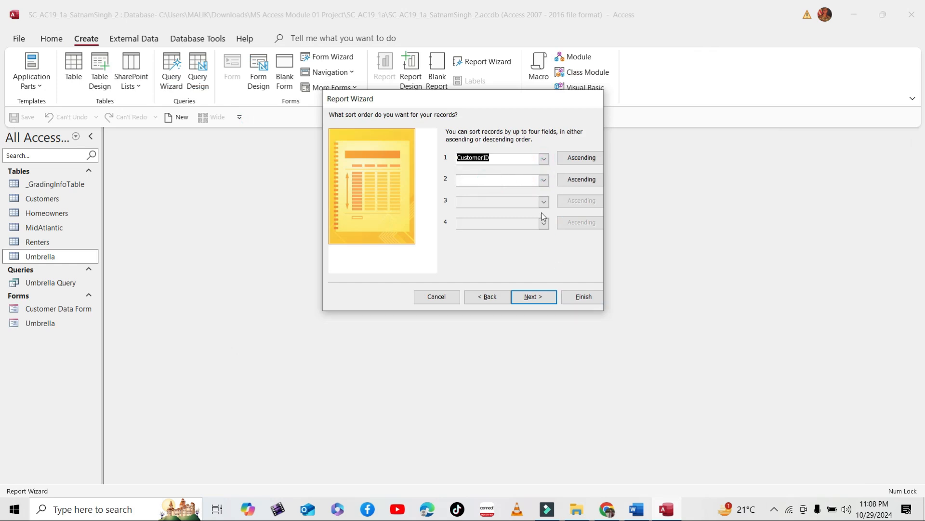
{"action": "left_click", "coordinate": [535, 297]}
Review instruction 12d in Word and choose the Tabular layout with Portrait orientation in the Access report wizard
{"action": "left_click", "coordinate": [629, 504]}
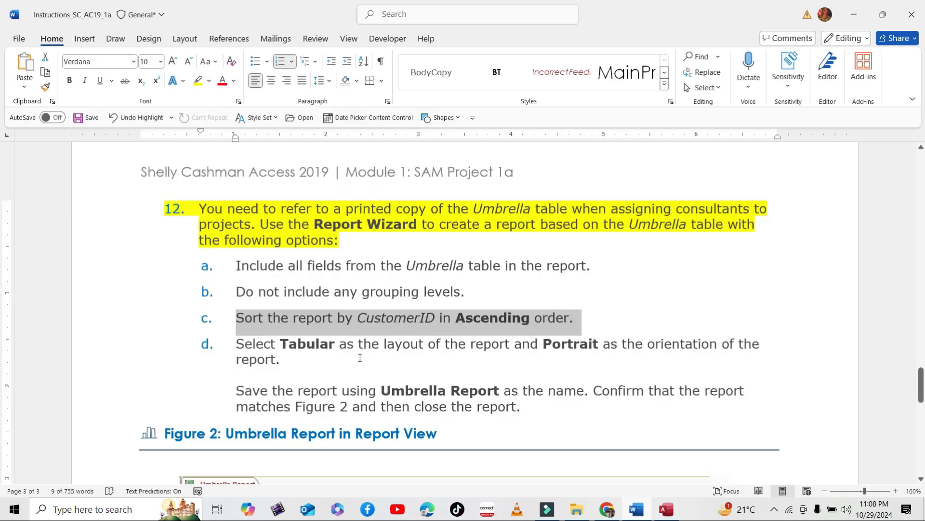
{"action": "left_click_drag", "start_coordinate": [236, 344], "coordinate": [319, 359]}
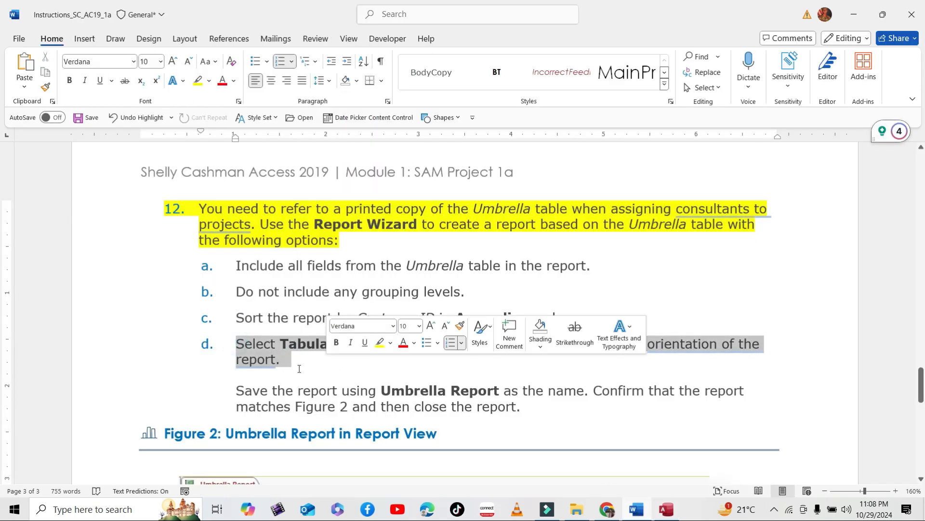
{"action": "scroll", "coordinate": [319, 359], "scroll_direction": "down", "scroll_amount": 2}
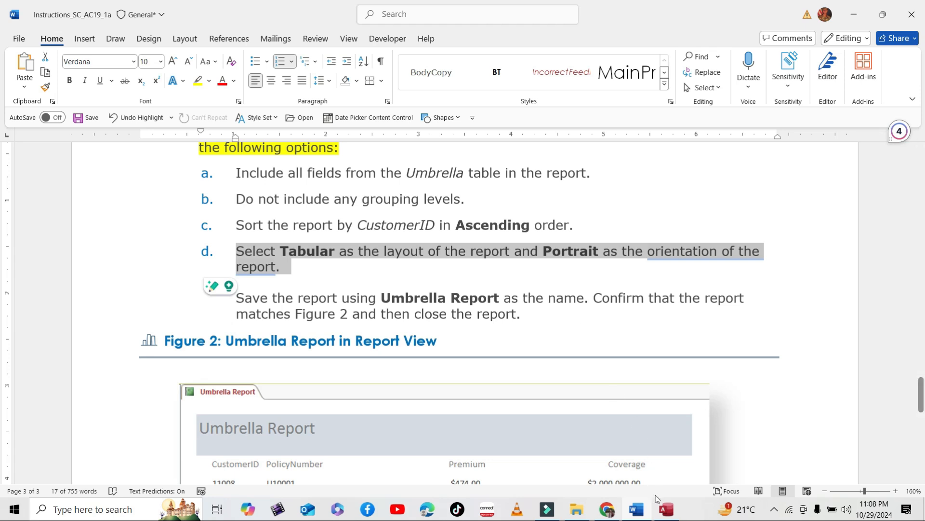
{"action": "left_click", "coordinate": [666, 507]}
{"action": "left_click", "coordinate": [501, 158]}
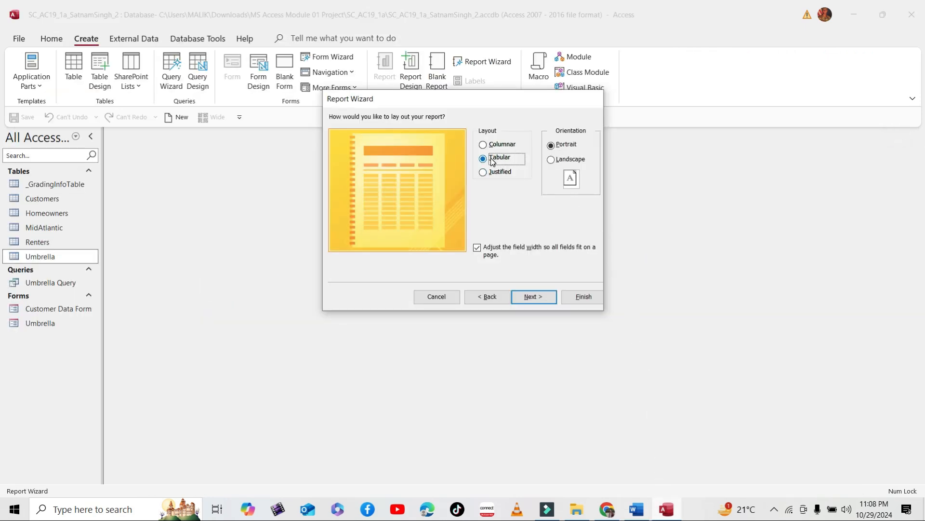
{"action": "left_click", "coordinate": [529, 297]}
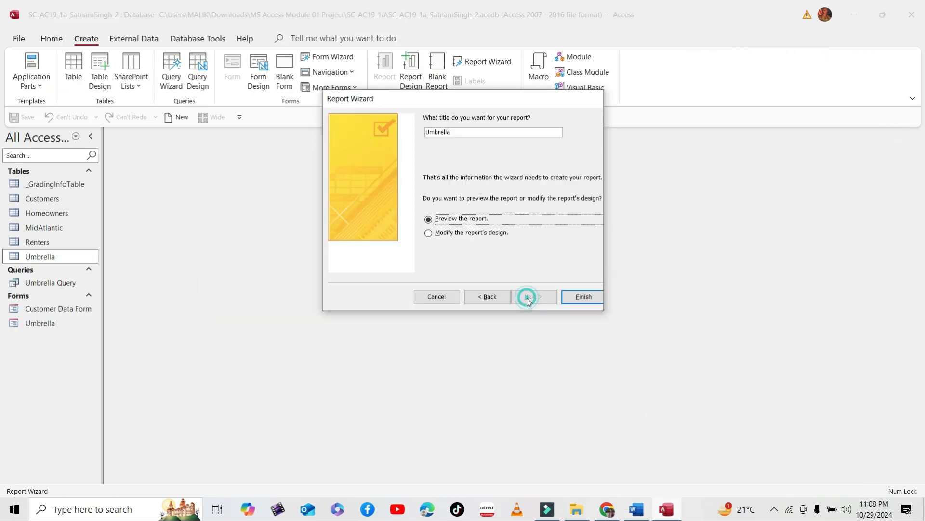
Review the report-saving instruction under 12d in Word and copy the name Umbrella Report from it
{"action": "left_click", "coordinate": [636, 509]}
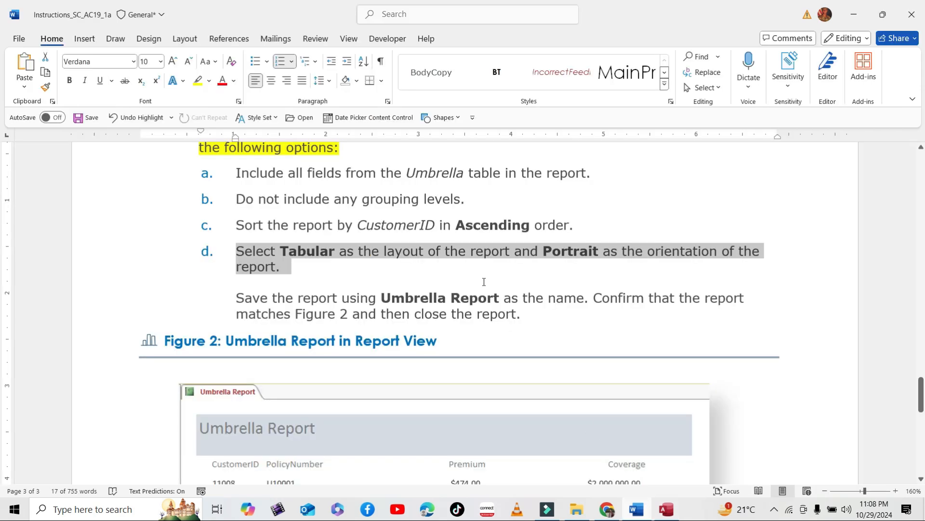
{"action": "scroll", "coordinate": [485, 278], "scroll_direction": "down", "scroll_amount": 1}
{"action": "mouse_move", "coordinate": [239, 251]}
{"action": "left_mouse_down"}
{"action": "mouse_move", "coordinate": [554, 252]}
{"action": "mouse_move", "coordinate": [583, 265]}
{"action": "left_mouse_up"}
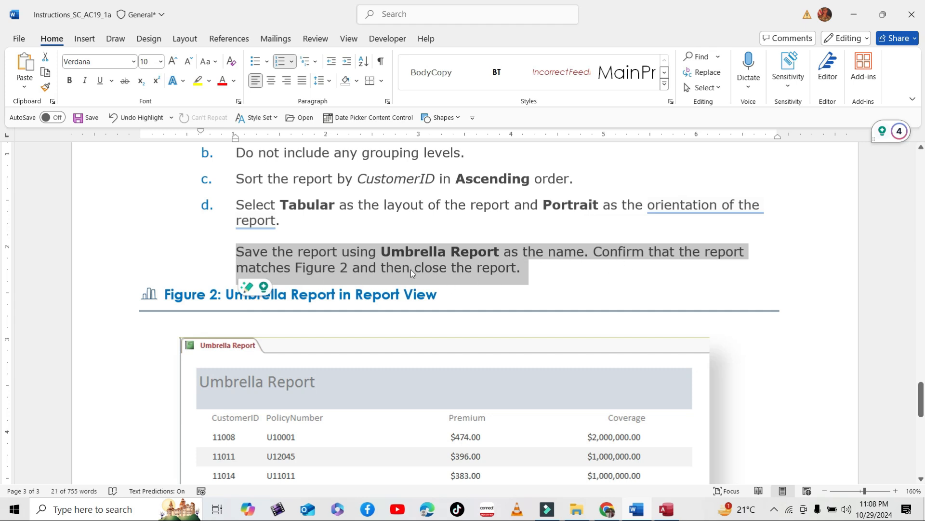
{"action": "left_click_drag", "start_coordinate": [381, 251], "coordinate": [491, 251]}
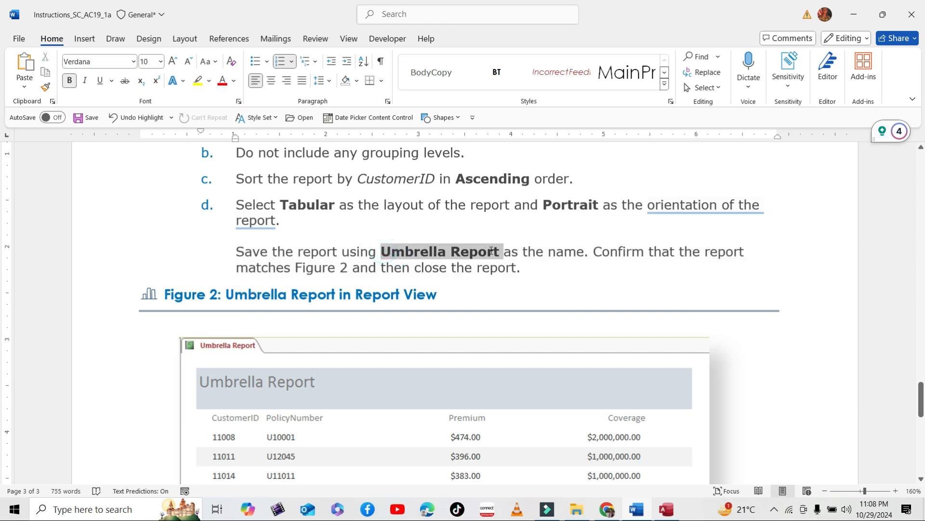
{"action": "left_click", "coordinate": [446, 252]}
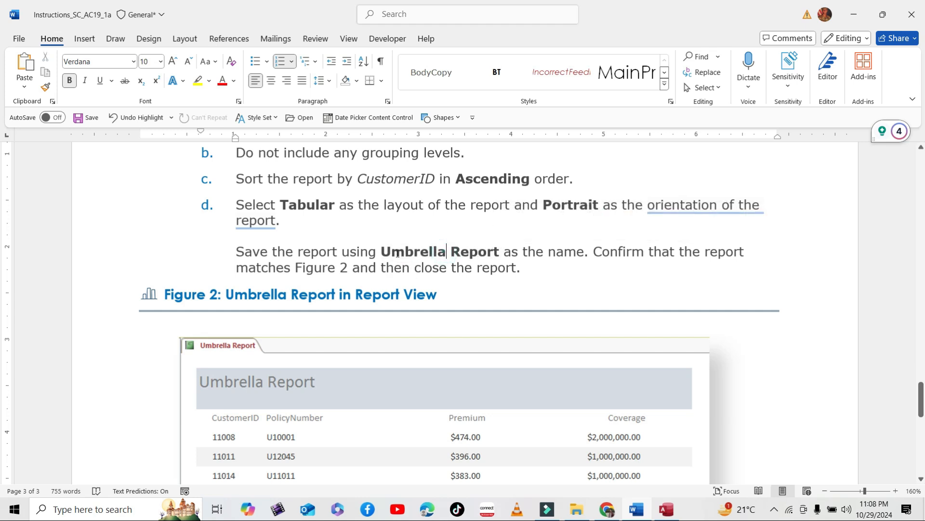
{"action": "left_click_drag", "start_coordinate": [383, 251], "coordinate": [500, 251]}
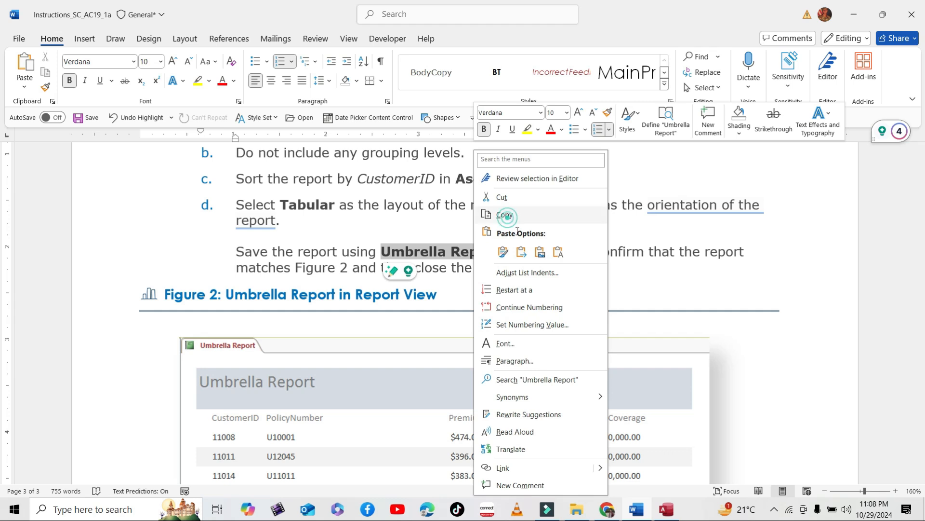
{"action": "left_click", "coordinate": [505, 214]}
Switch to Access, set the report title to Umbrella Report and finish the wizard with the report preview
{"action": "left_click", "coordinate": [667, 510]}
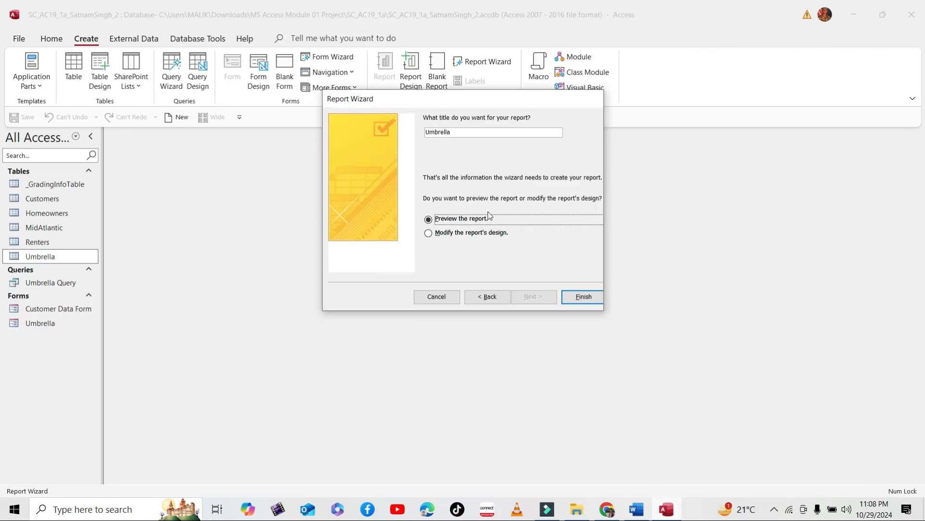
{"action": "double_click", "coordinate": [459, 132]}
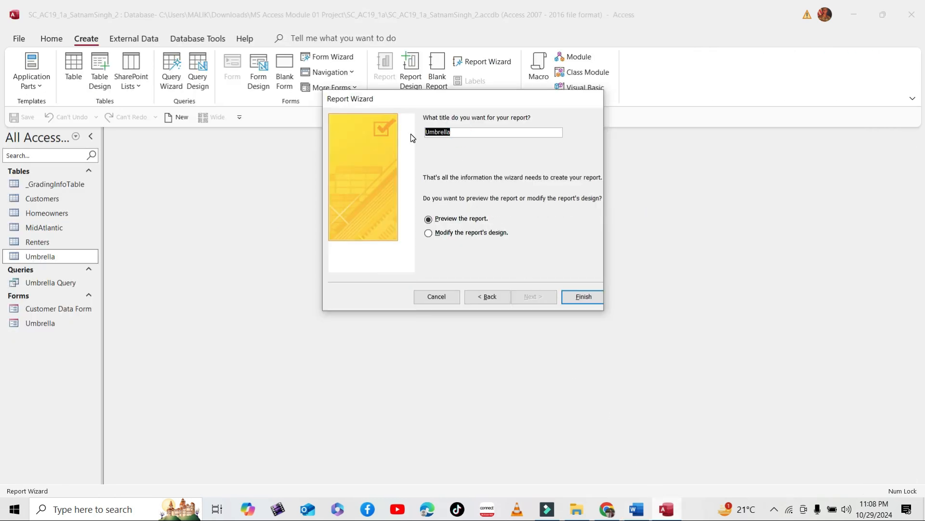
{"action": "key", "text": "ctrl+v"}
{"action": "left_click", "coordinate": [569, 295]}
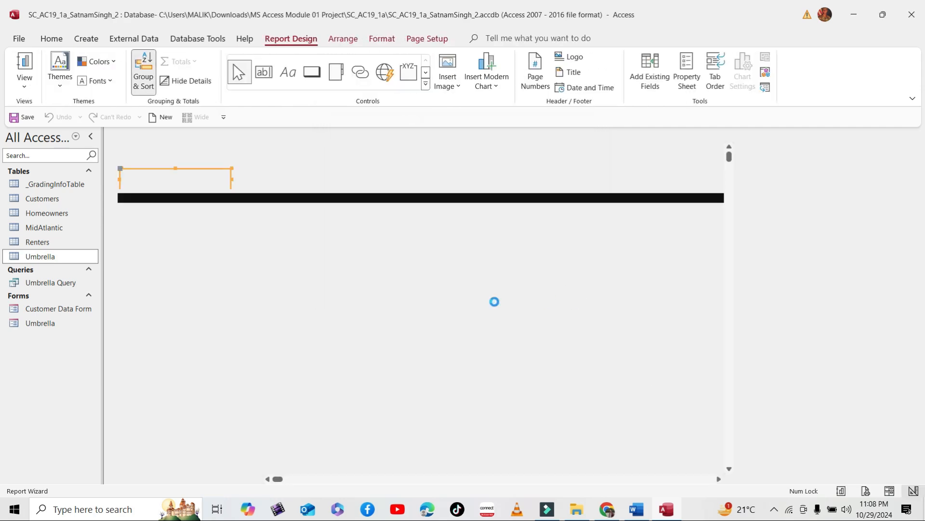
Compare the Access report with Figure 2 in the Word instructions and close the report
{"action": "key", "text": "alt+Tab"}
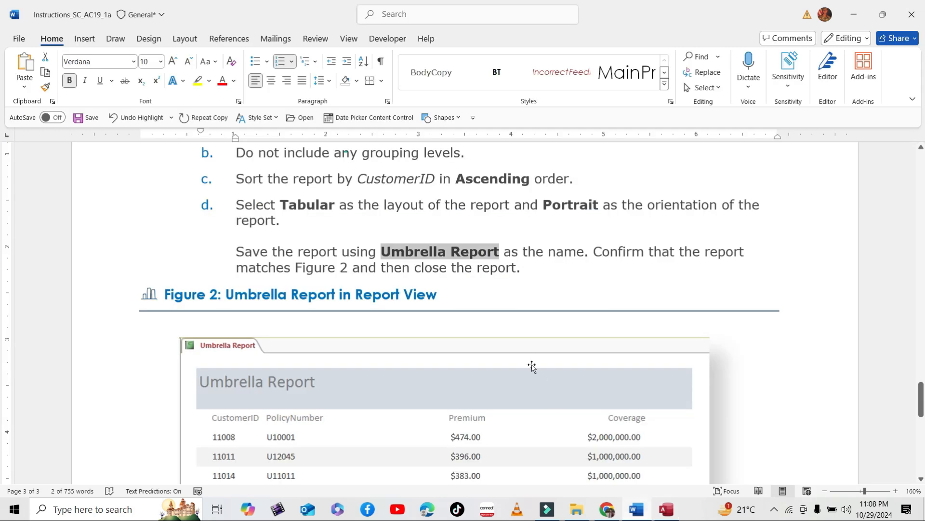
{"action": "scroll", "coordinate": [476, 318], "scroll_direction": "down", "scroll_amount": 2}
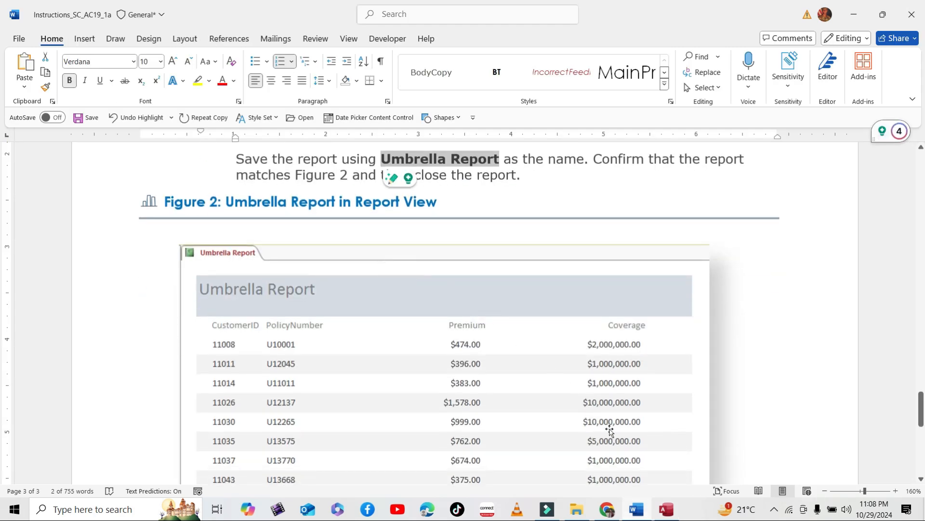
{"action": "scroll", "coordinate": [610, 424], "scroll_direction": "down", "scroll_amount": 2}
{"action": "left_click", "coordinate": [667, 509]}
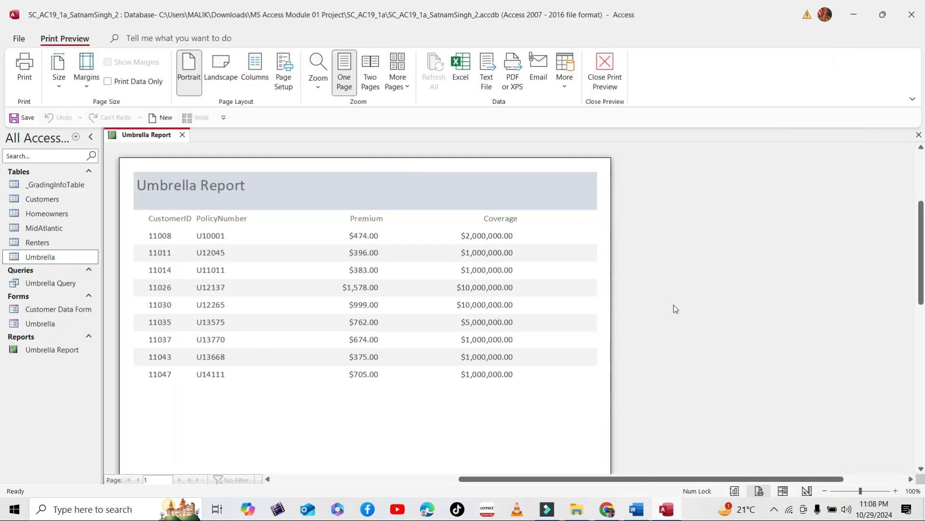
{"action": "left_click", "coordinate": [183, 135]}
Switch to Word and copy the form name Umbrella Data Form from instruction 13
{"action": "left_click", "coordinate": [635, 509]}
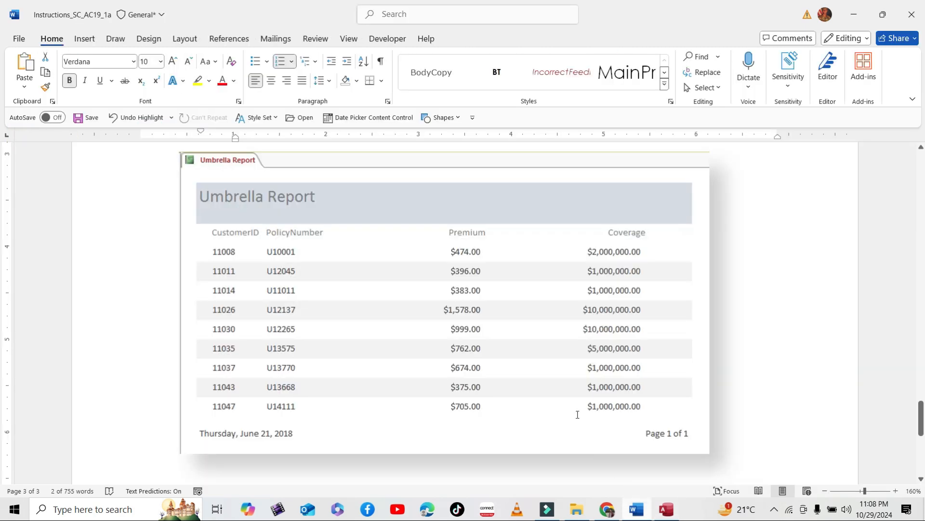
{"action": "scroll", "coordinate": [535, 347], "scroll_direction": "down", "scroll_amount": 6}
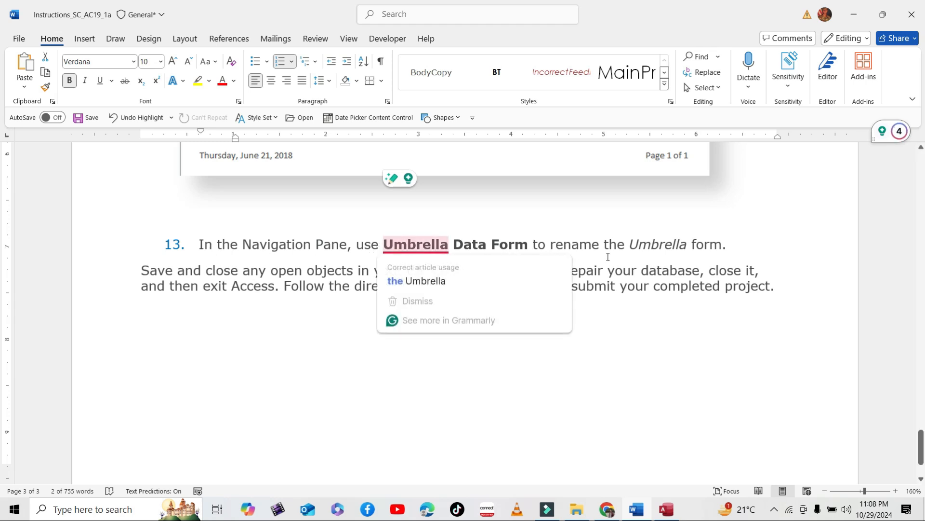
{"action": "mouse_move", "coordinate": [383, 243]}
{"action": "left_click_drag", "start_coordinate": [387, 243], "coordinate": [526, 247]}
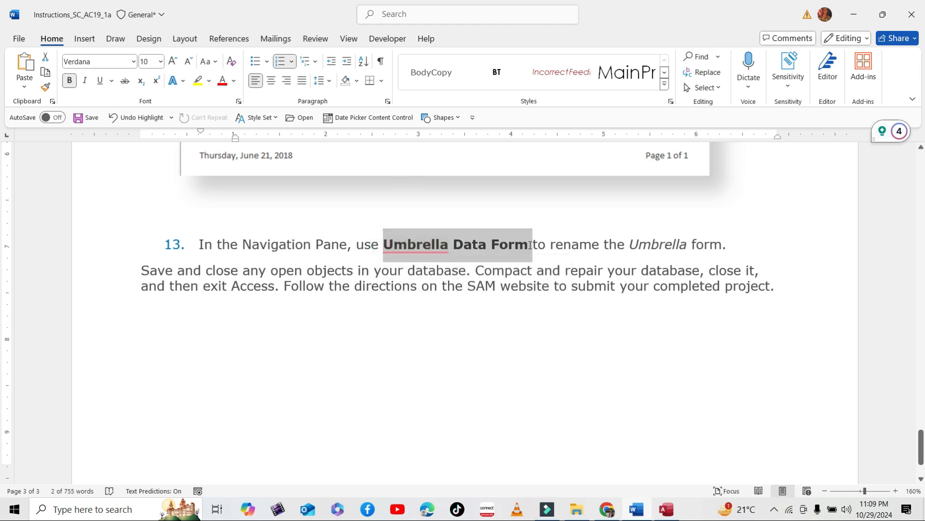
{"action": "right_click", "coordinate": [443, 236]}
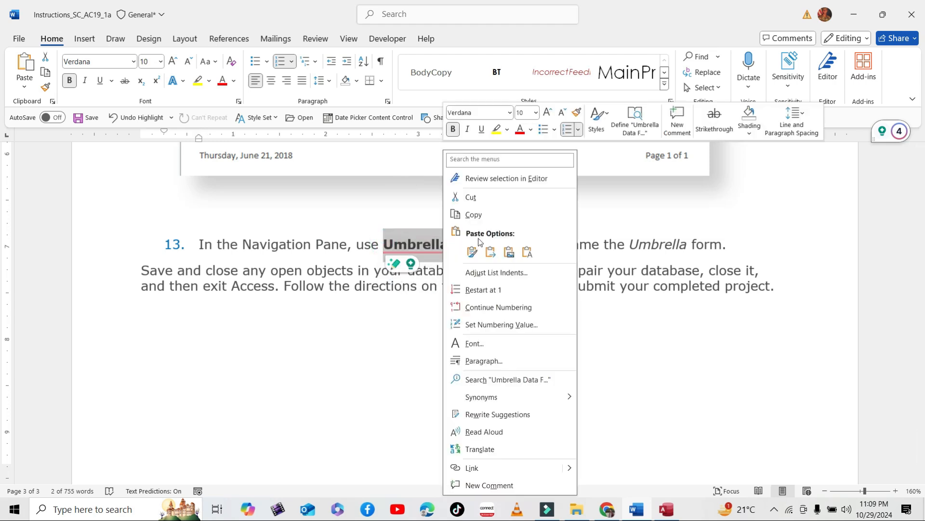
{"action": "left_click", "coordinate": [474, 215]}
Highlight the whole of instruction 13 in yellow
{"action": "left_click_drag", "start_coordinate": [202, 243], "coordinate": [730, 245]}
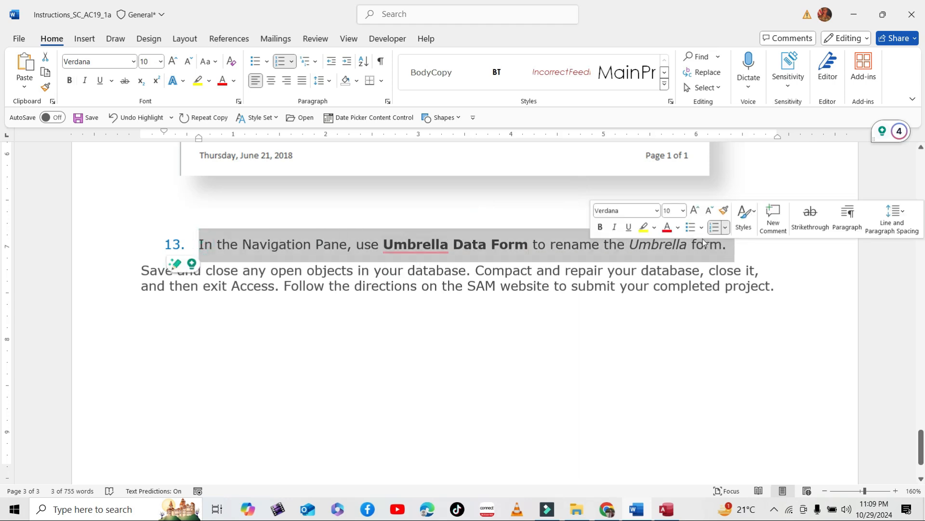
{"action": "left_click", "coordinate": [644, 227]}
{"action": "left_click", "coordinate": [354, 257]}
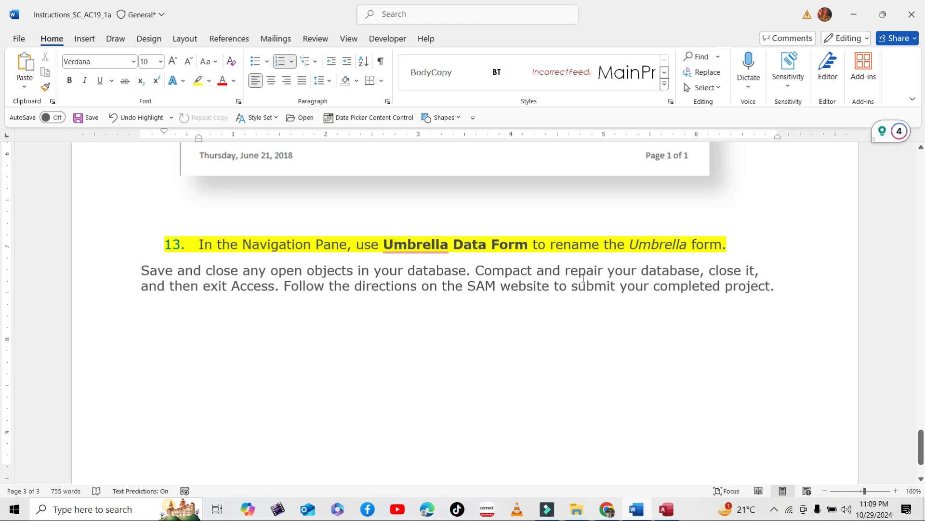
Switch to Access, rename the Umbrella form as Umbrella Data Form, and check it by opening and closing it
{"action": "left_click", "coordinate": [667, 509]}
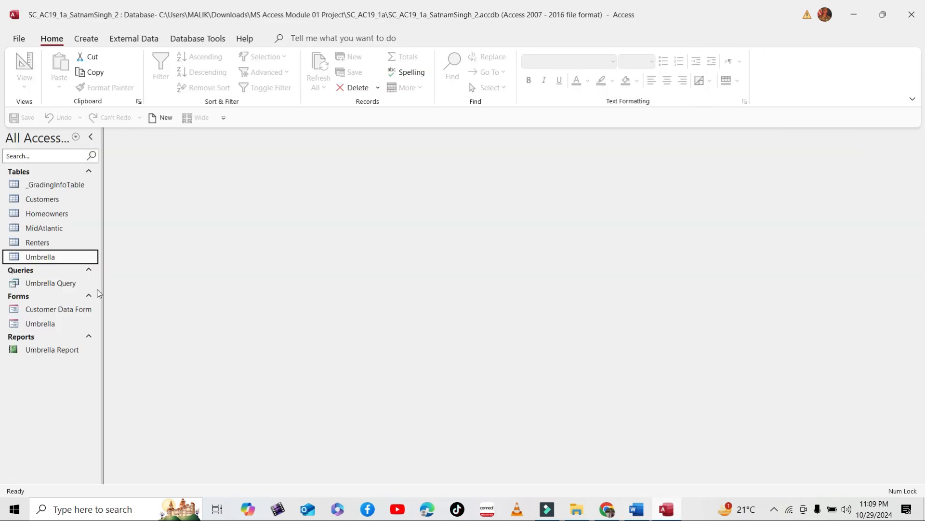
{"action": "left_click", "coordinate": [51, 321]}
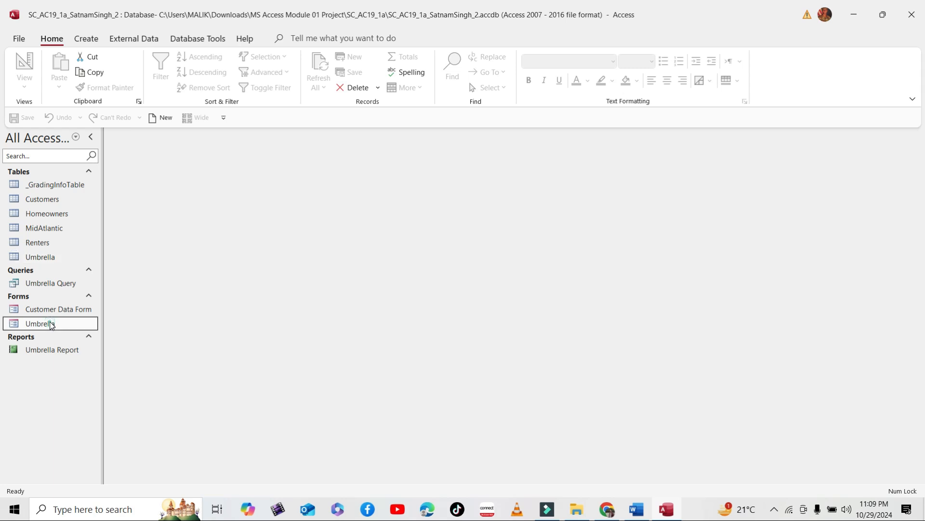
{"action": "right_click", "coordinate": [51, 322]}
{"action": "left_click", "coordinate": [85, 205]}
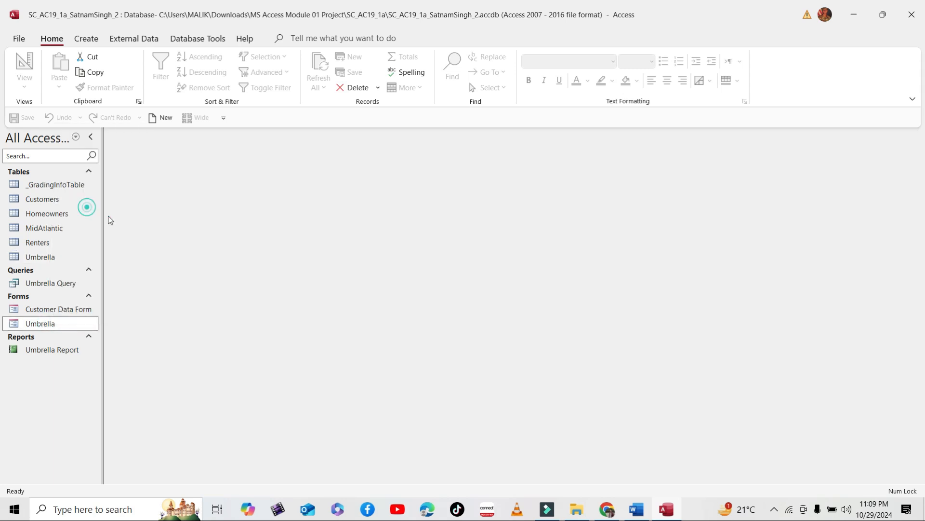
{"action": "type", "text": "Umbrella Data Form"}
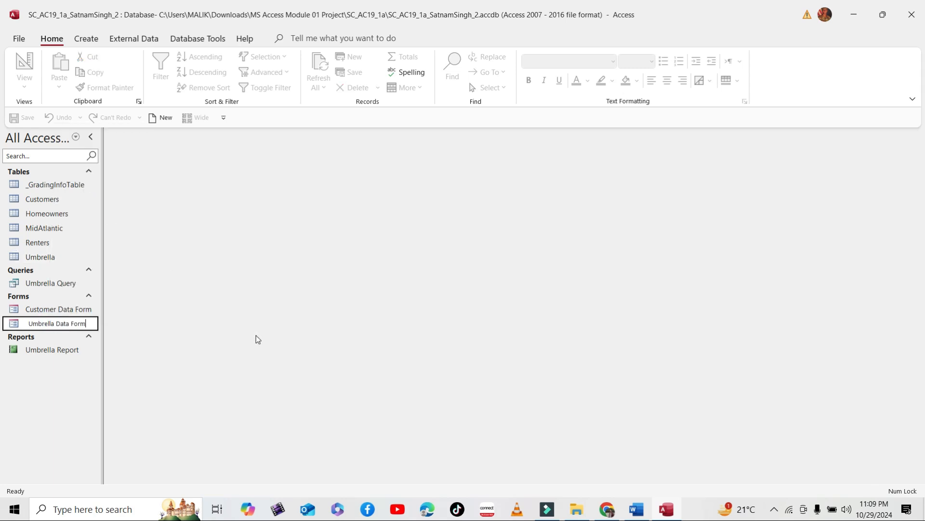
{"action": "key", "text": "Return"}
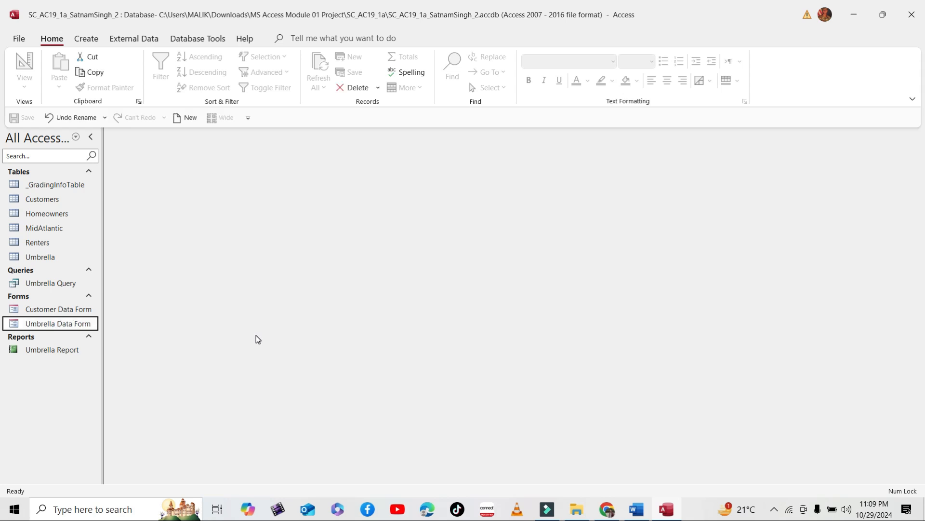
{"action": "double_click", "coordinate": [64, 324]}
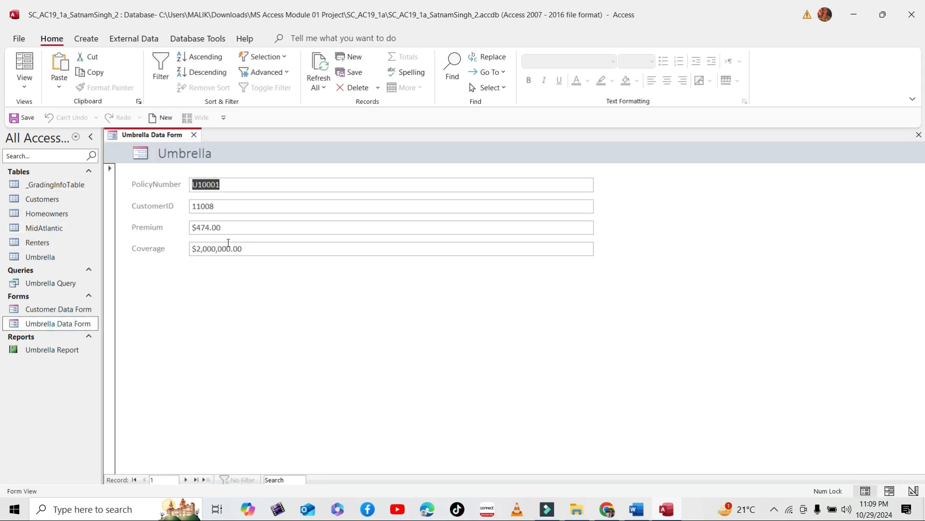
{"action": "left_click", "coordinate": [193, 136]}
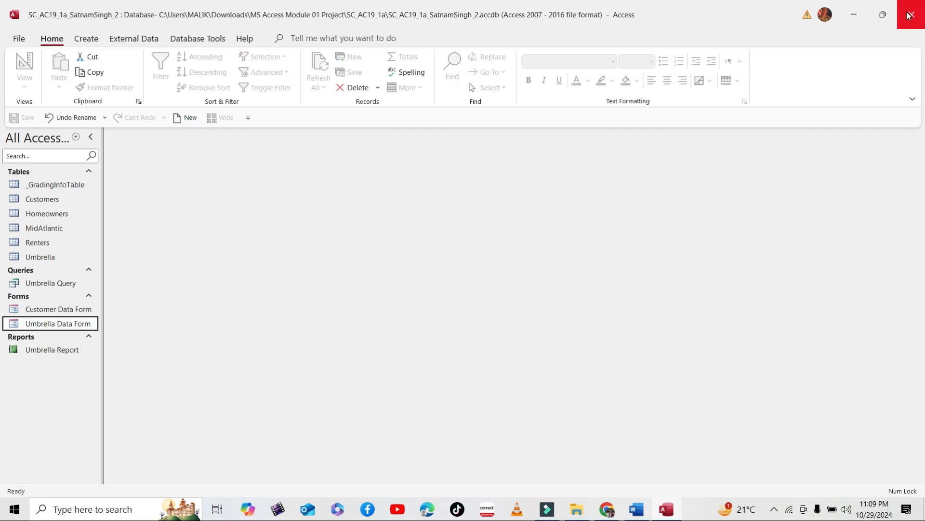
Read the closing paragraph after instruction 13 in Word and exit Access
{"action": "left_click", "coordinate": [637, 509]}
{"action": "left_click_drag", "start_coordinate": [141, 270], "coordinate": [788, 290]}
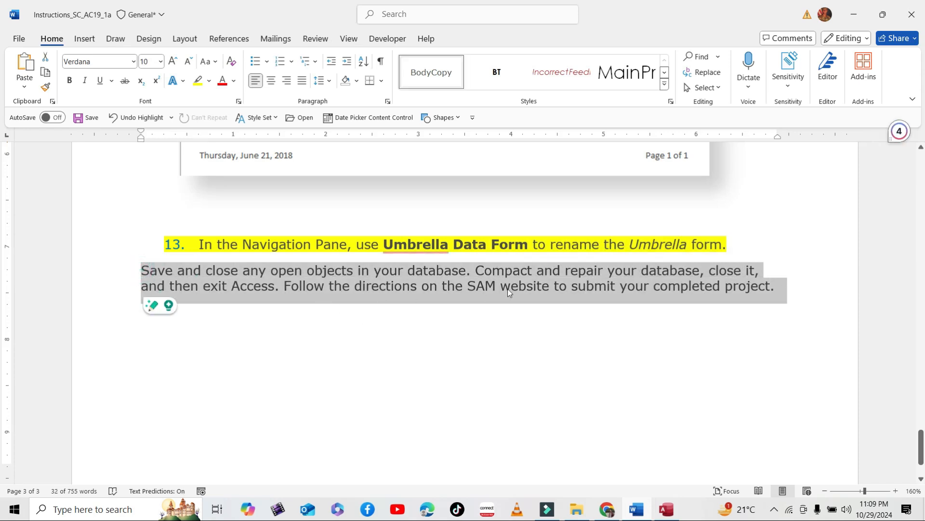
{"action": "scroll", "coordinate": [542, 318], "scroll_direction": "down", "scroll_amount": 3}
{"action": "scroll", "coordinate": [533, 314], "scroll_direction": "up", "scroll_amount": 10}
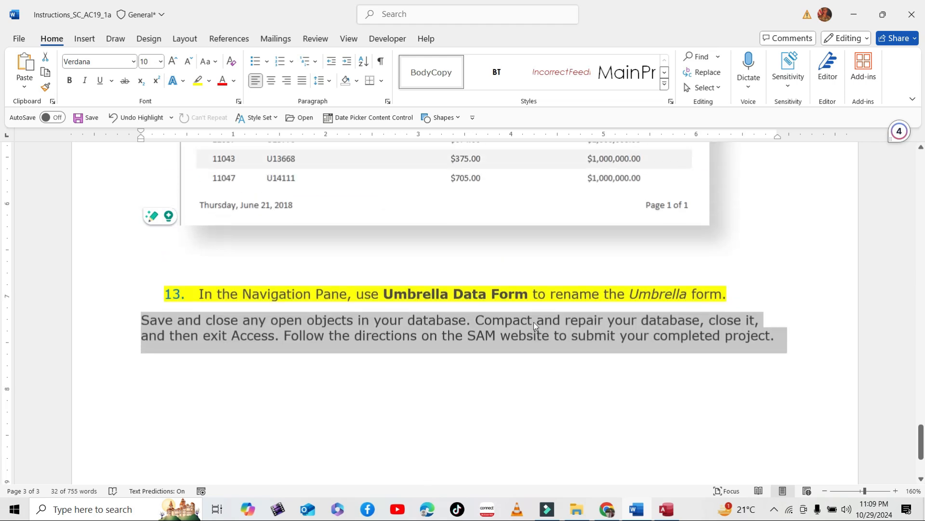
{"action": "key", "text": "alt+Tab"}
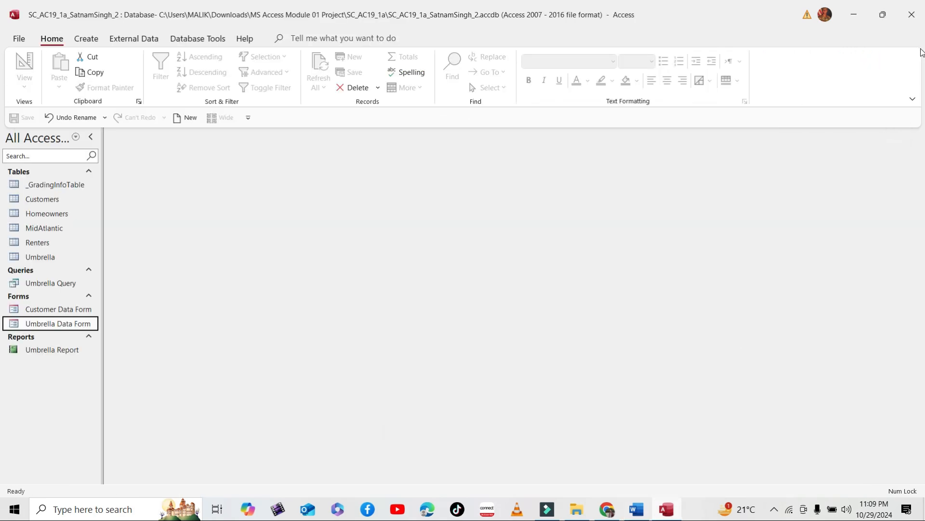
{"action": "key", "text": "alt+Tab"}
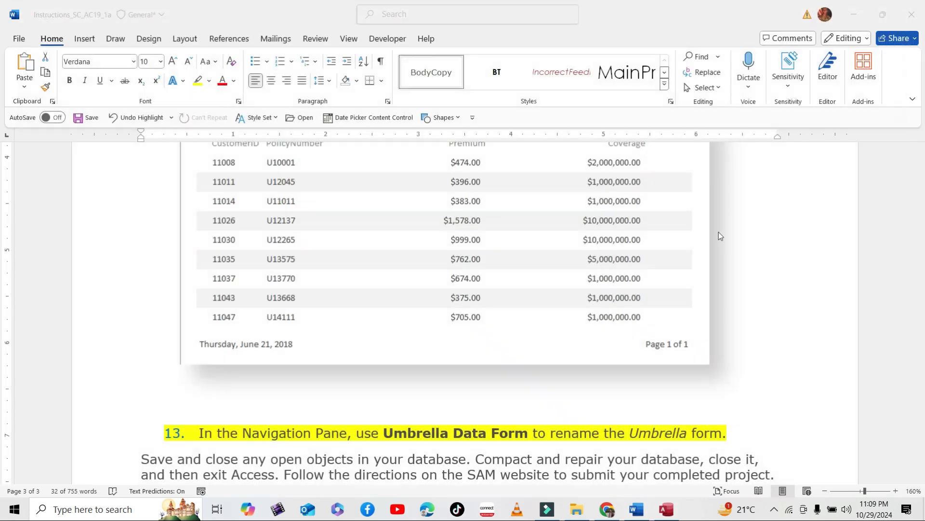
Upload the completed SC_AC19_1a database, the file ending in _2, from File Explorer to Save Work to SAM in Chrome
{"action": "left_click", "coordinate": [617, 515]}
{"action": "scroll", "coordinate": [640, 384], "scroll_direction": "down", "scroll_amount": 3}
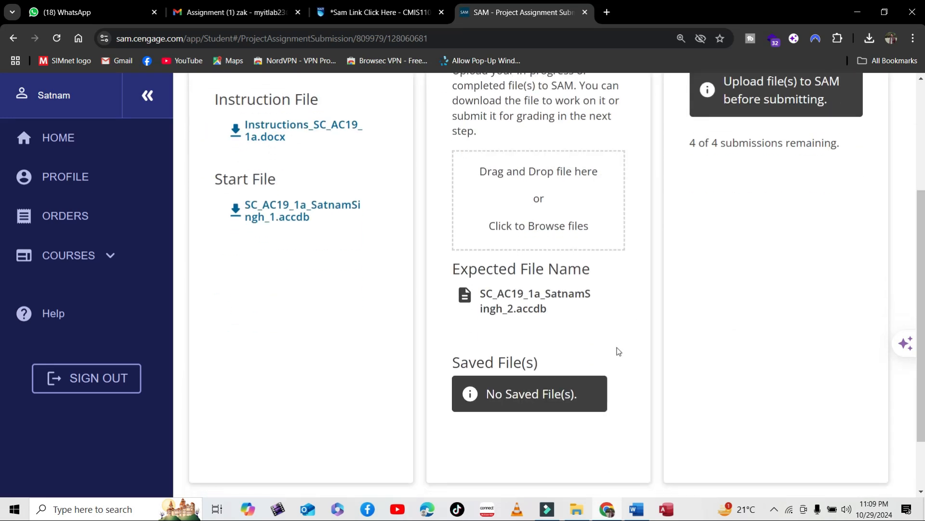
{"action": "left_click", "coordinate": [577, 509]}
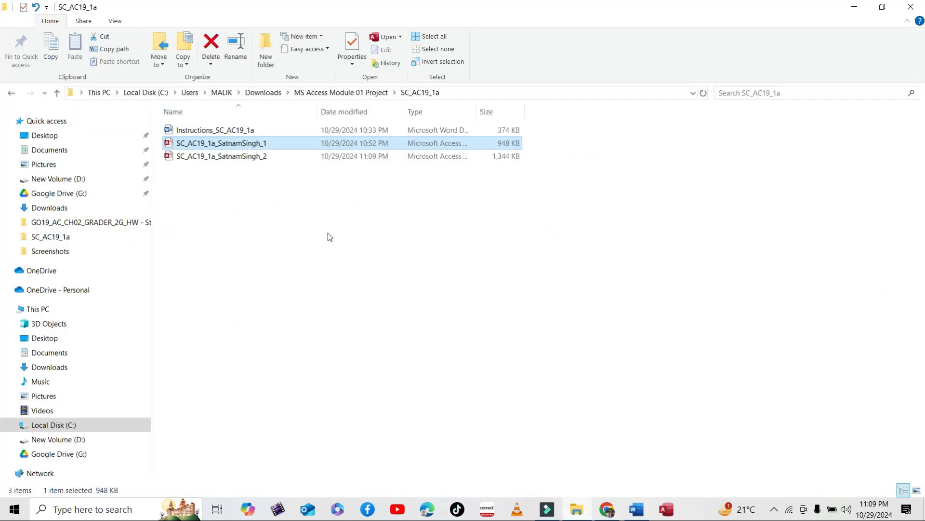
{"action": "left_click", "coordinate": [275, 209]}
{"action": "left_click", "coordinate": [255, 157]}
{"action": "left_click_drag", "start_coordinate": [229, 160], "coordinate": [540, 232]}
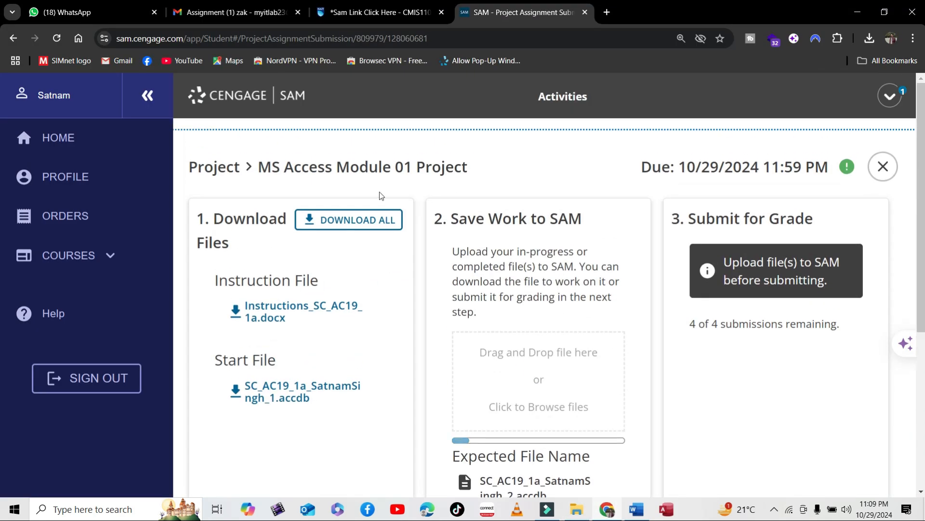
Review the Saved File(s) notice for the uploaded database and return to the Submit for Grade section
{"action": "scroll", "coordinate": [484, 185], "scroll_direction": "down", "scroll_amount": 2}
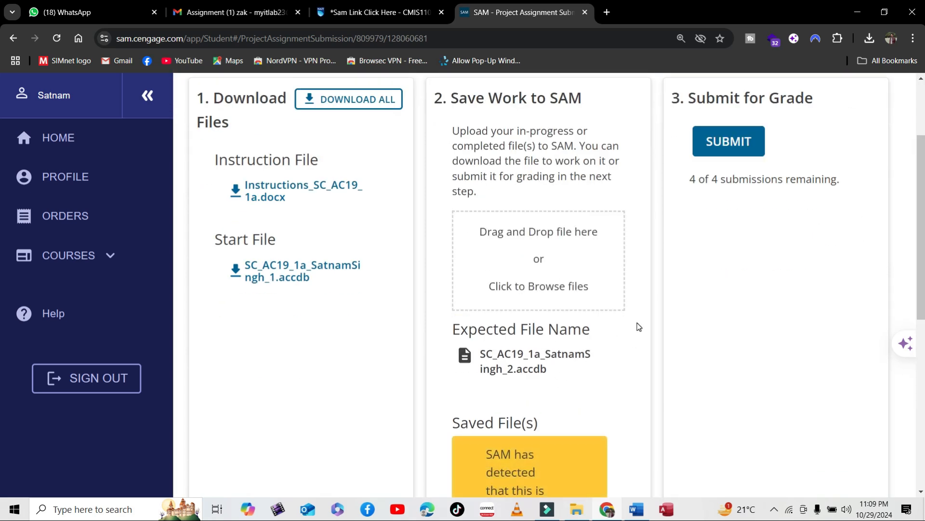
{"action": "scroll", "coordinate": [637, 324], "scroll_direction": "down", "scroll_amount": 1}
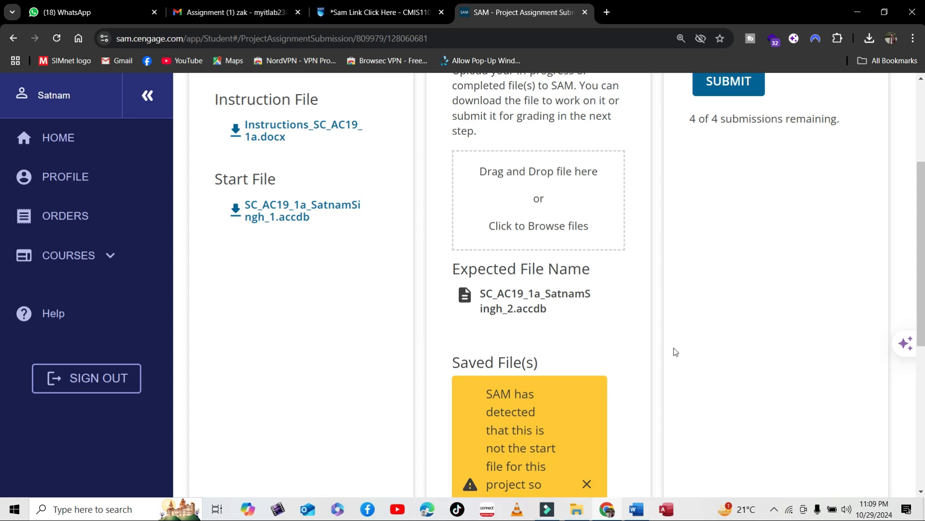
{"action": "scroll", "coordinate": [530, 385], "scroll_direction": "down", "scroll_amount": 2}
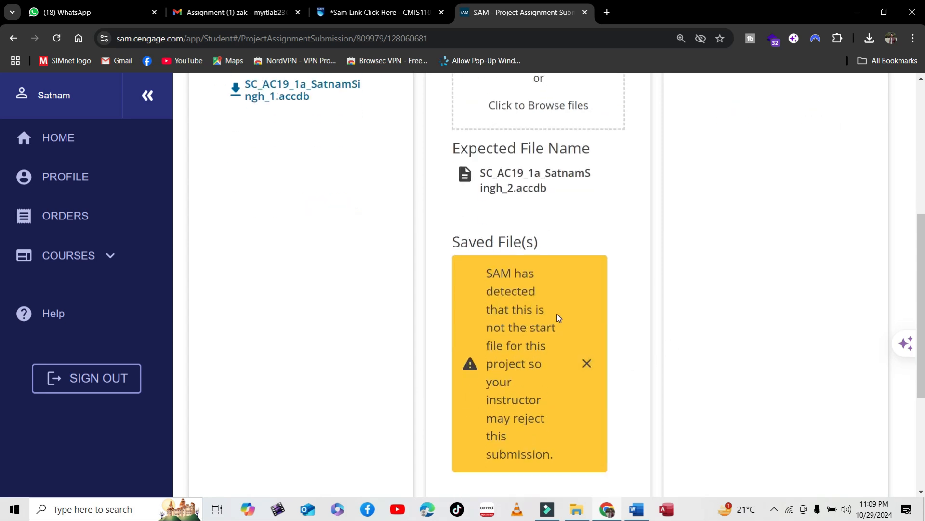
{"action": "scroll", "coordinate": [557, 316], "scroll_direction": "up", "scroll_amount": 4}
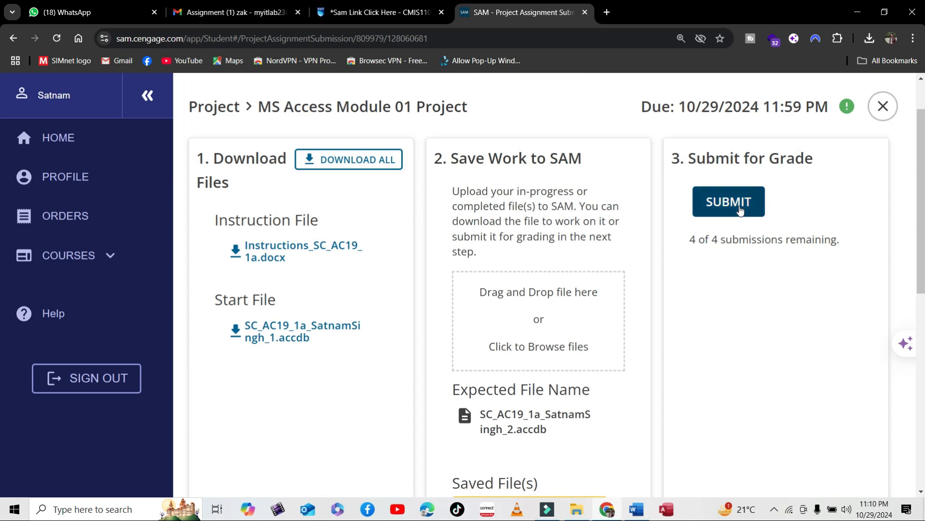
Submit the saved database for grading and open _GradingReport from the downloaded SC_AC19_1a report database in Access
{"action": "left_click", "coordinate": [740, 210]}
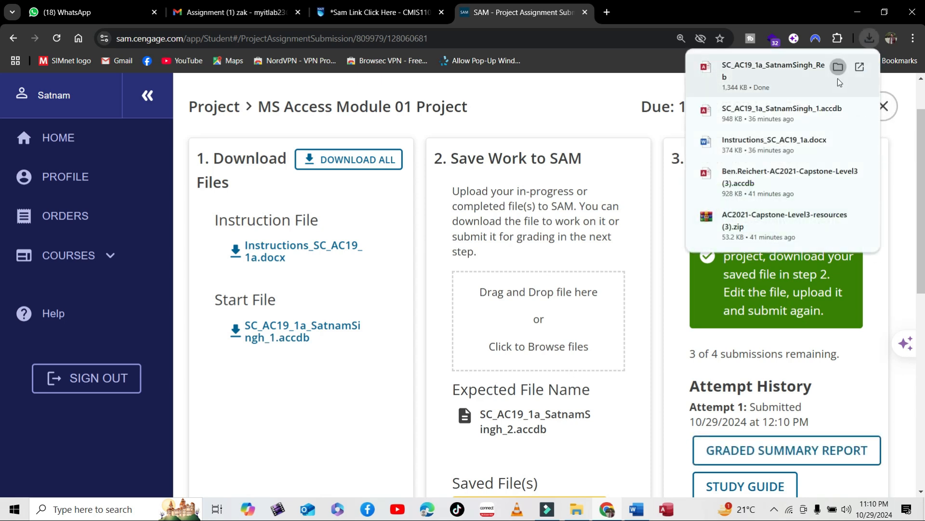
{"action": "left_click", "coordinate": [841, 73]}
{"action": "left_click", "coordinate": [301, 252]}
{"action": "double_click", "coordinate": [204, 197]}
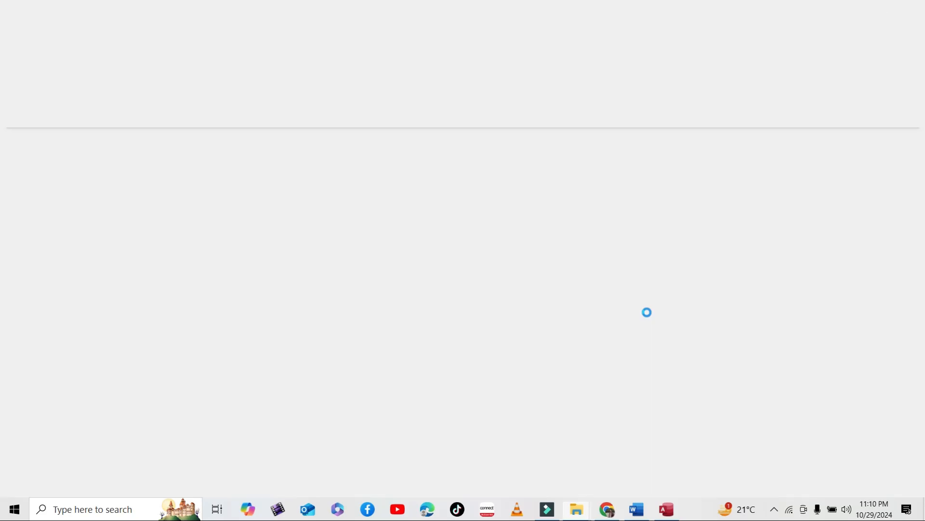
{"action": "double_click", "coordinate": [46, 368]}
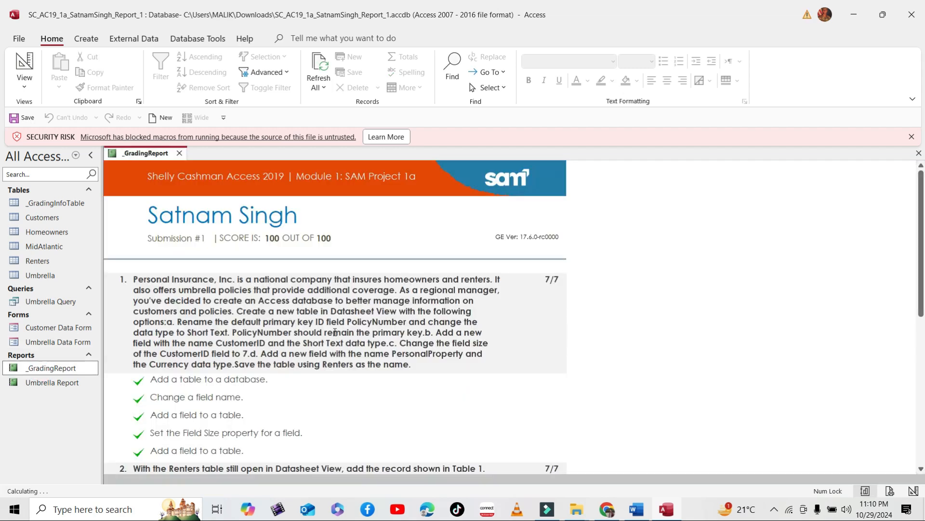
Examine the submission score and the points and check marks for each instruction in the grading report
{"action": "left_click", "coordinate": [296, 241]}
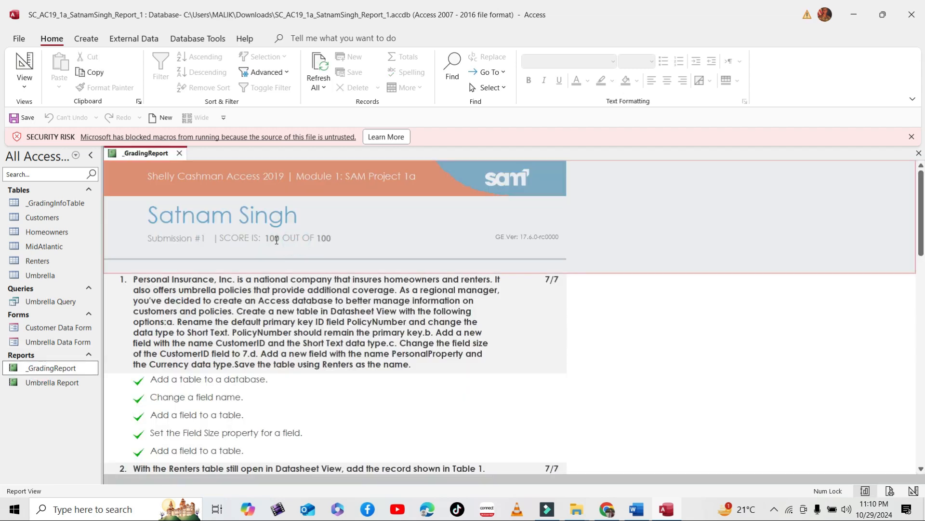
{"action": "left_click", "coordinate": [334, 240]}
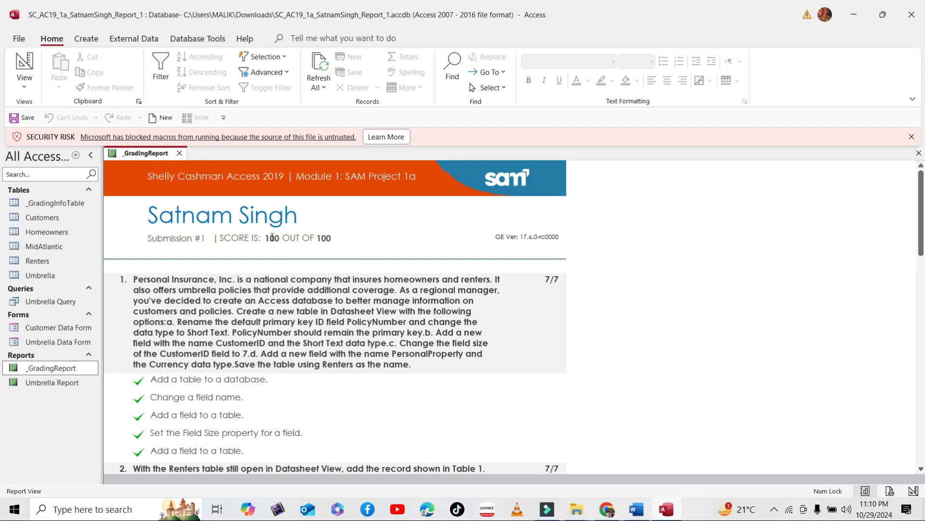
{"action": "left_click_drag", "start_coordinate": [268, 238], "coordinate": [341, 240]}
{"action": "double_click", "coordinate": [320, 238]}
{"action": "left_click", "coordinate": [301, 292]}
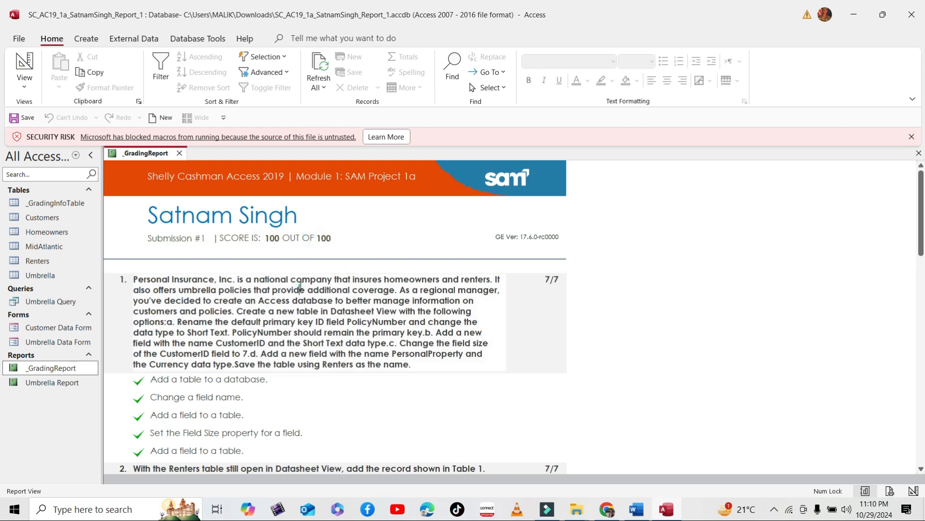
{"action": "left_click", "coordinate": [155, 181]}
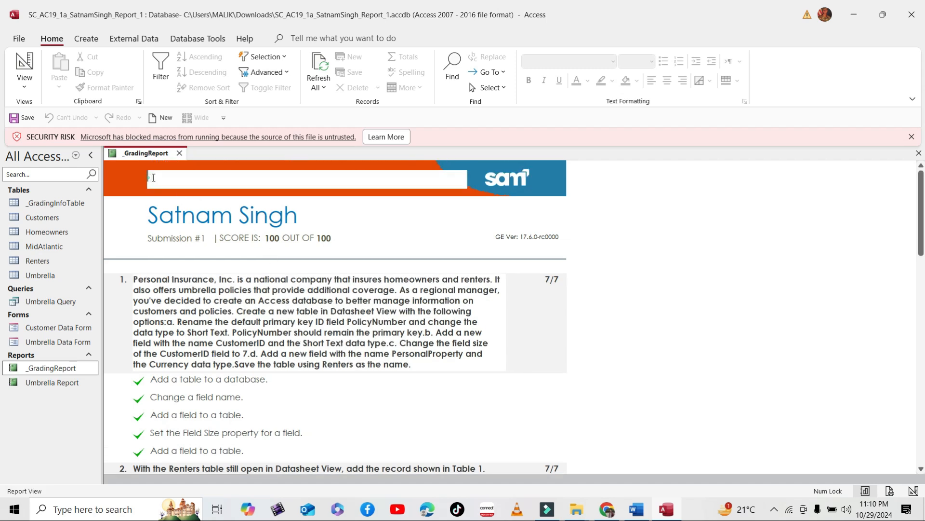
{"action": "left_click", "coordinate": [366, 288]}
{"action": "scroll", "coordinate": [324, 336], "scroll_direction": "down", "scroll_amount": 5}
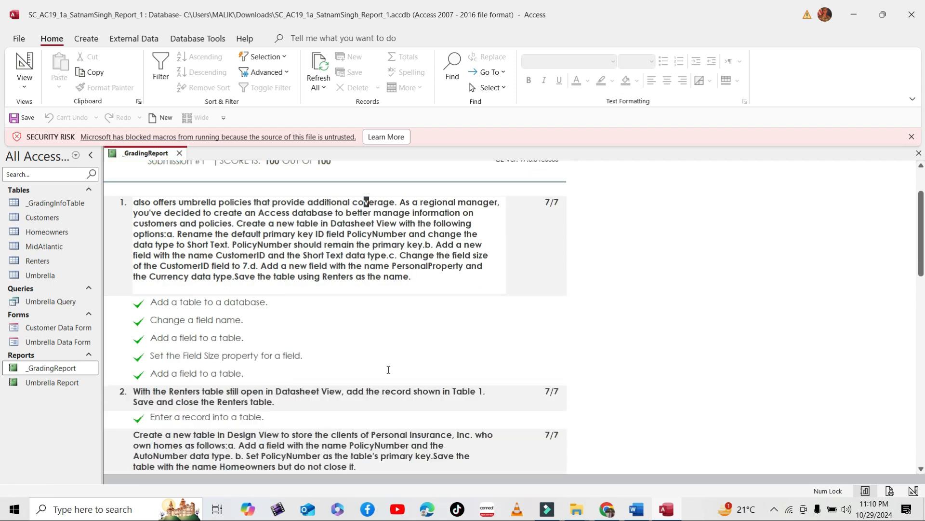
{"action": "scroll", "coordinate": [732, 389], "scroll_direction": "down", "scroll_amount": 10}
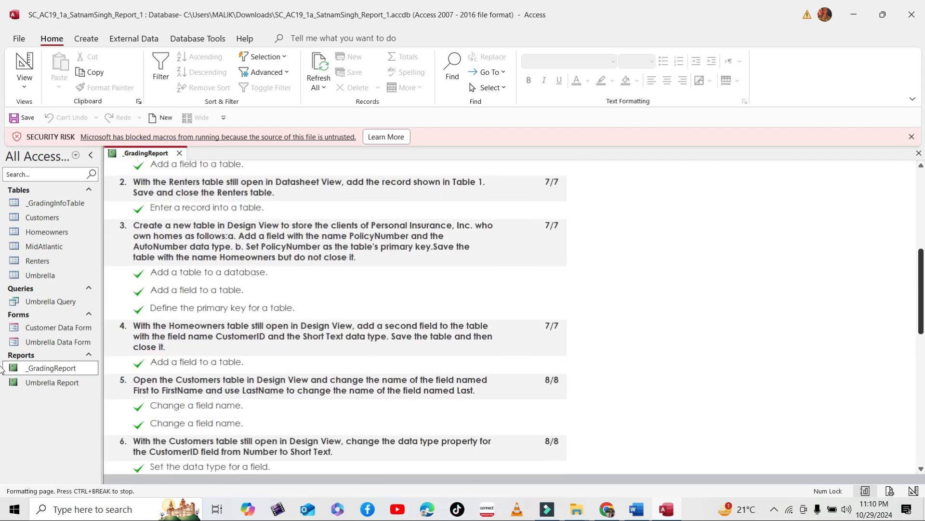
{"action": "left_click_drag", "start_coordinate": [921, 458], "coordinate": [921, 246]}
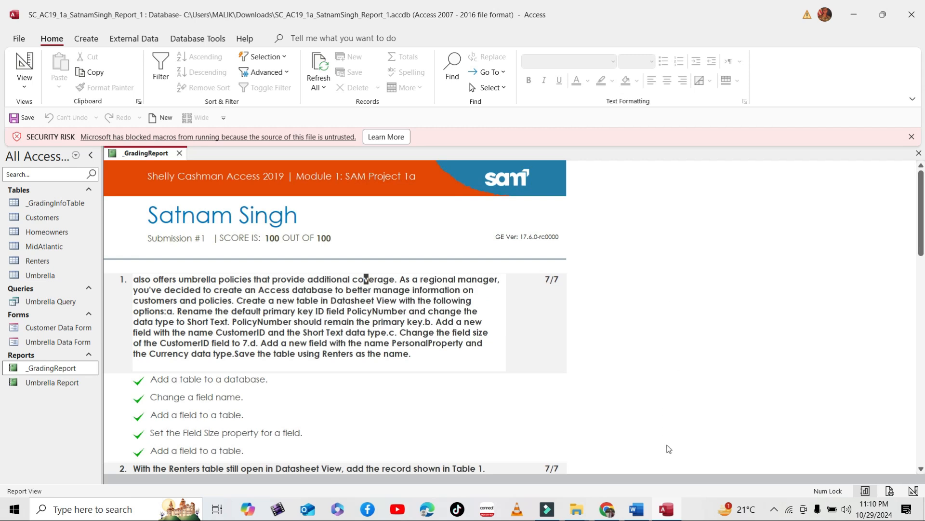
{"action": "left_click", "coordinate": [774, 509]}
{"action": "left_click", "coordinate": [738, 462]}
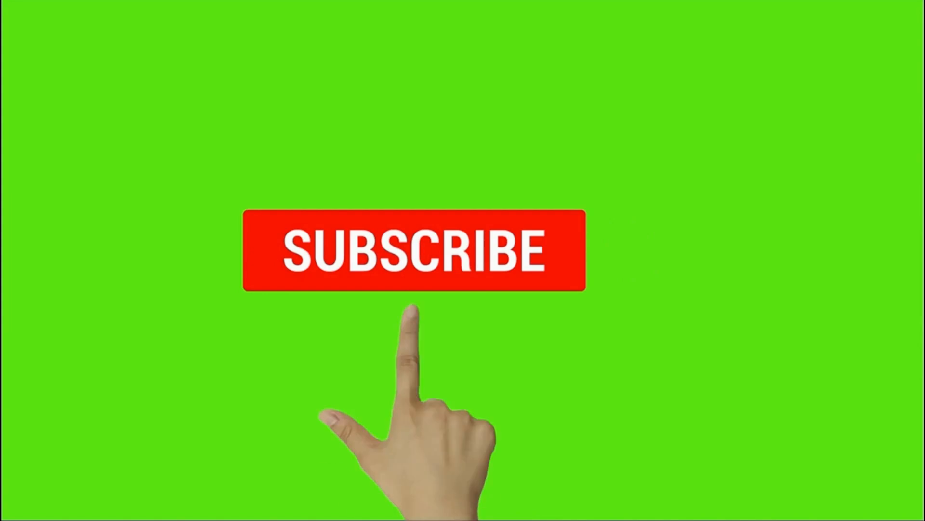